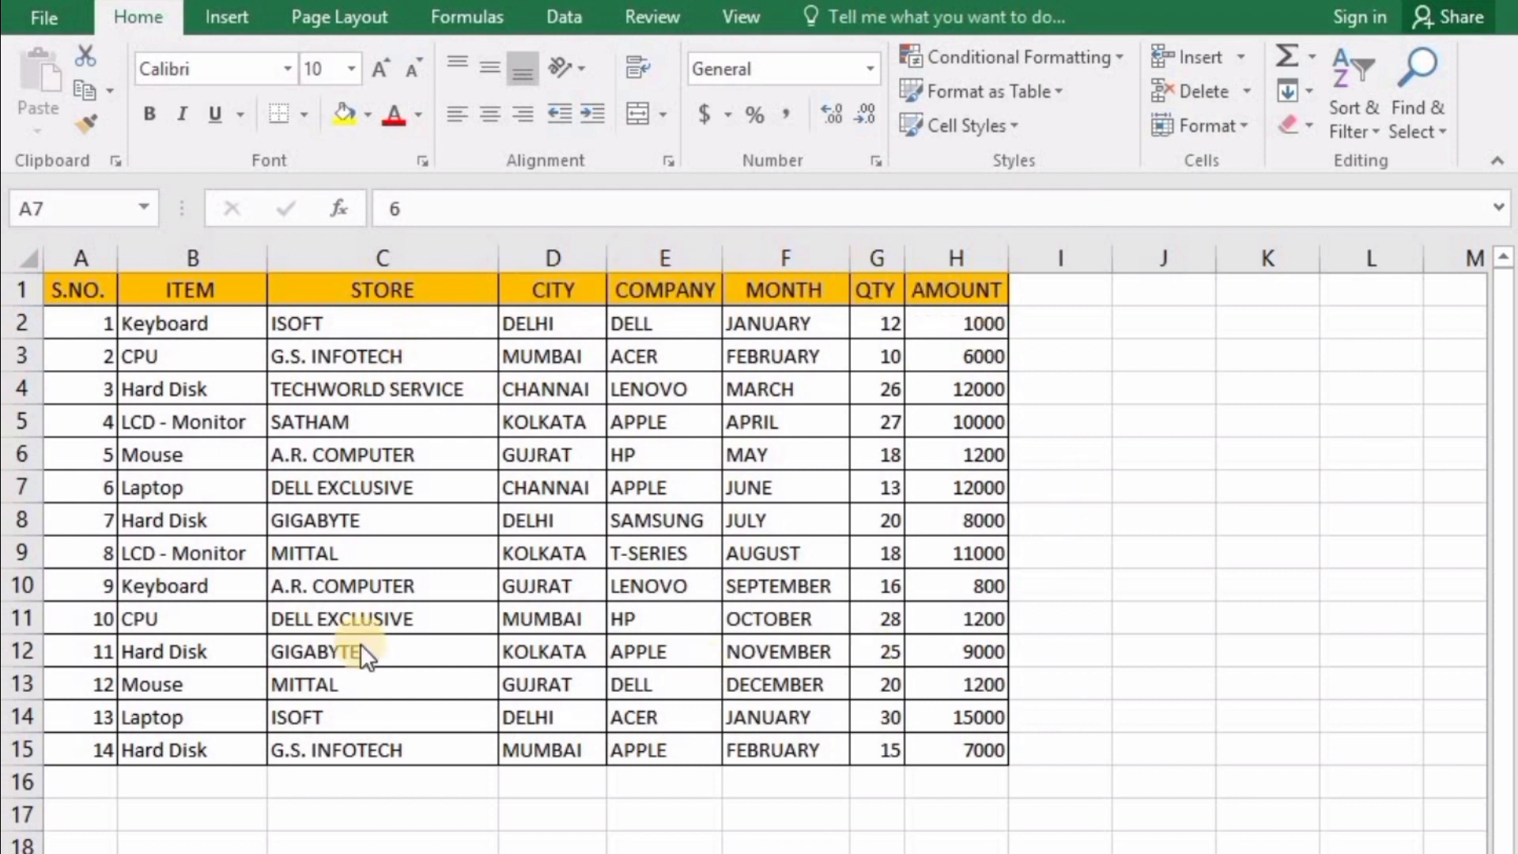
click(93, 278)
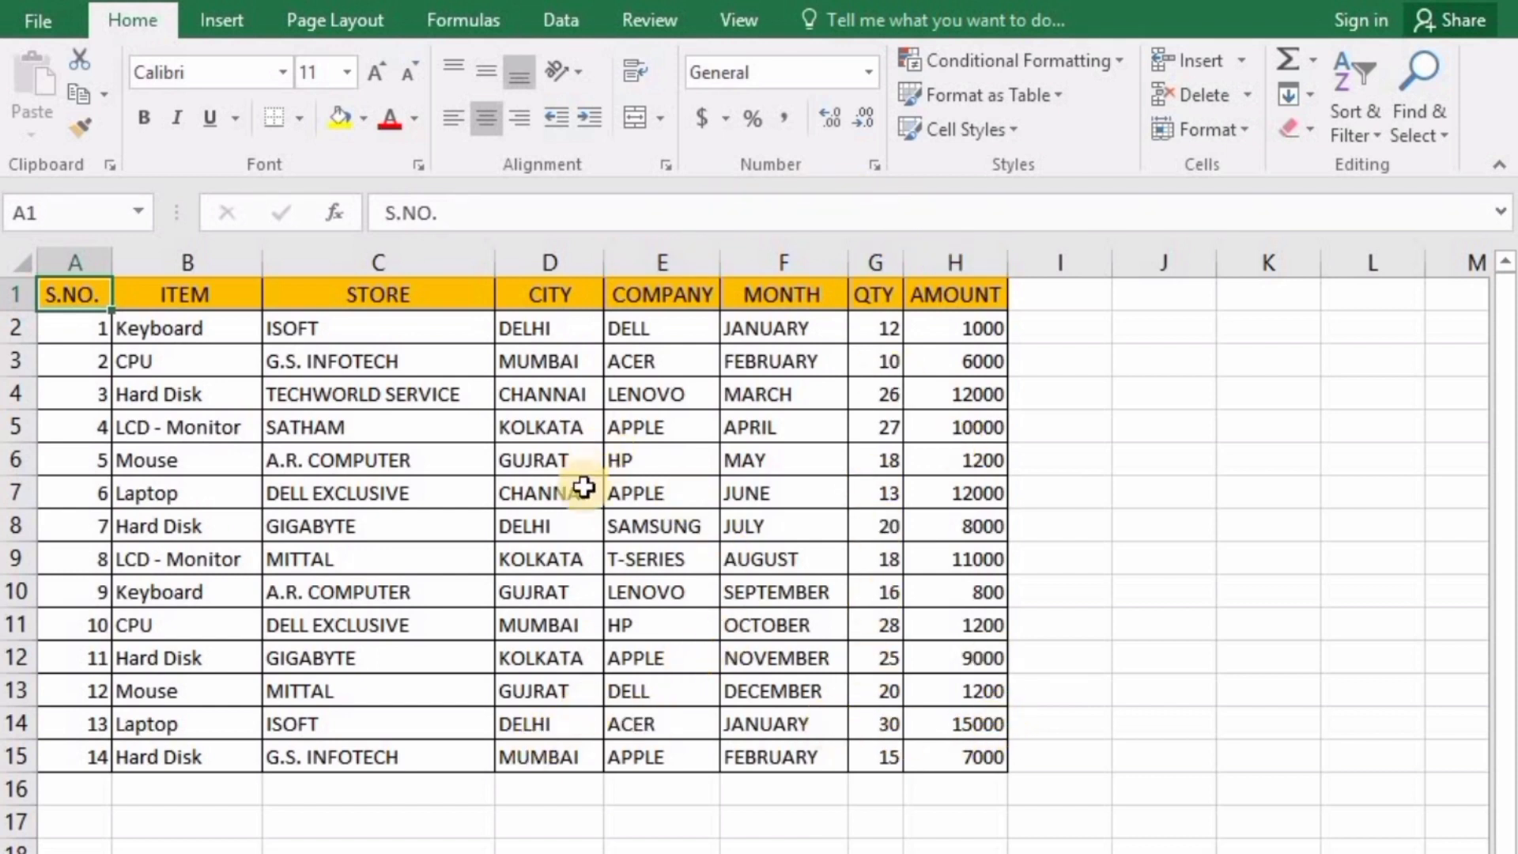
click(176, 322)
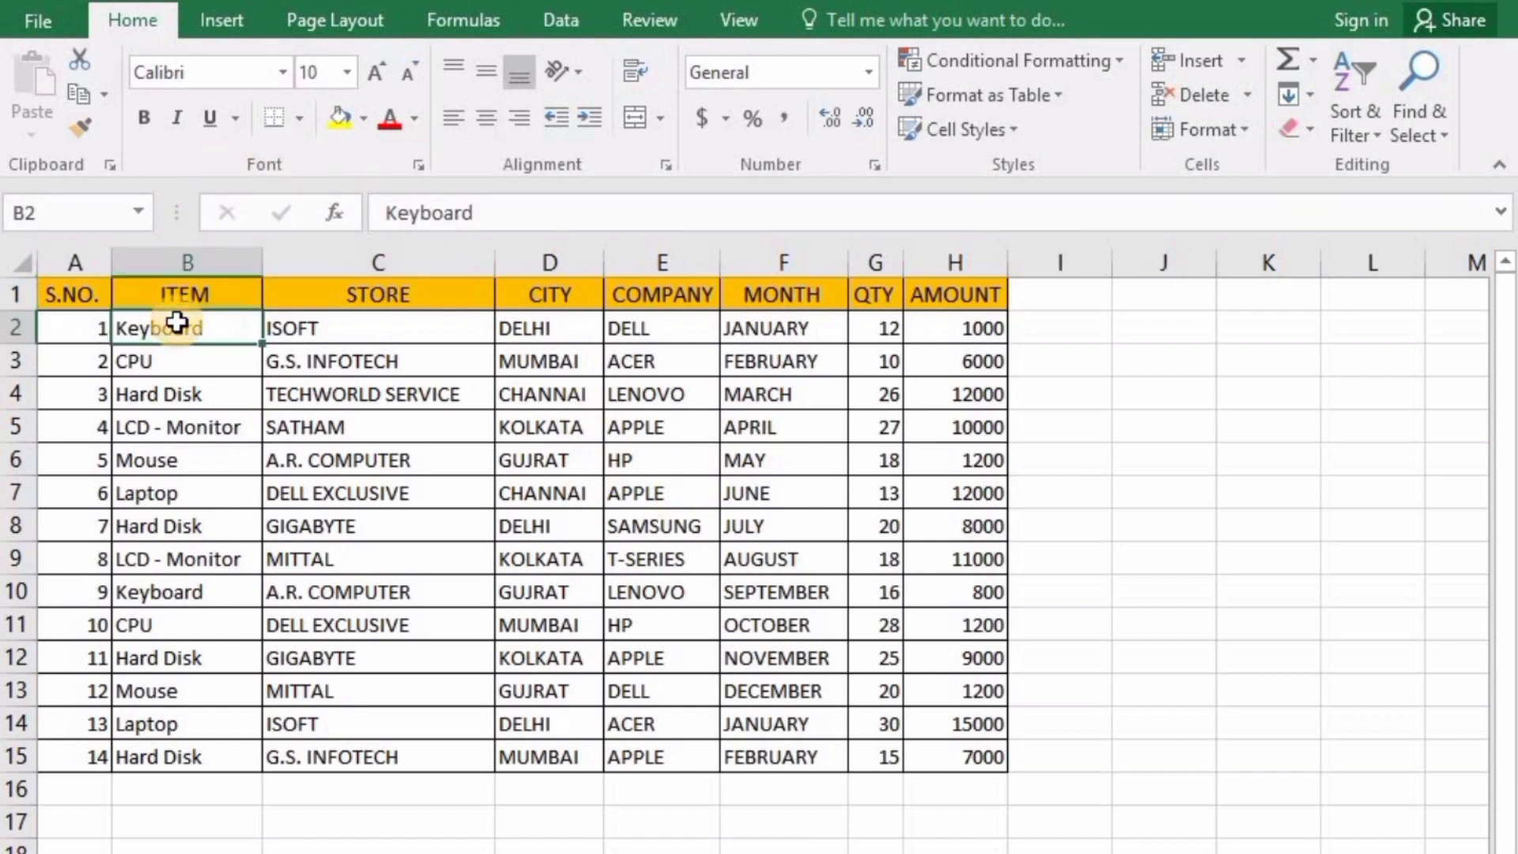
click(874, 326)
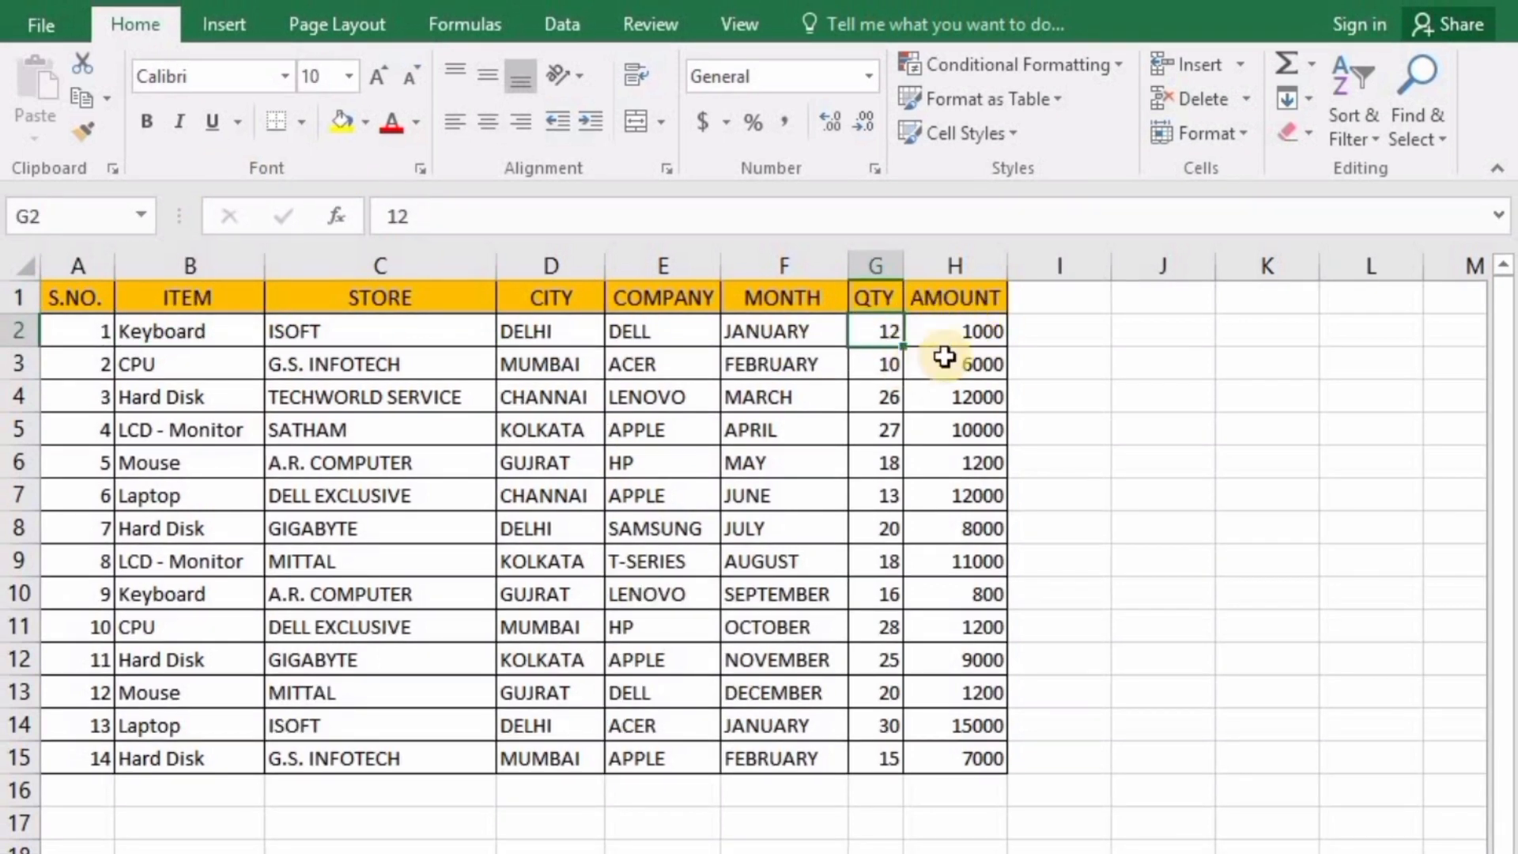
click(953, 326)
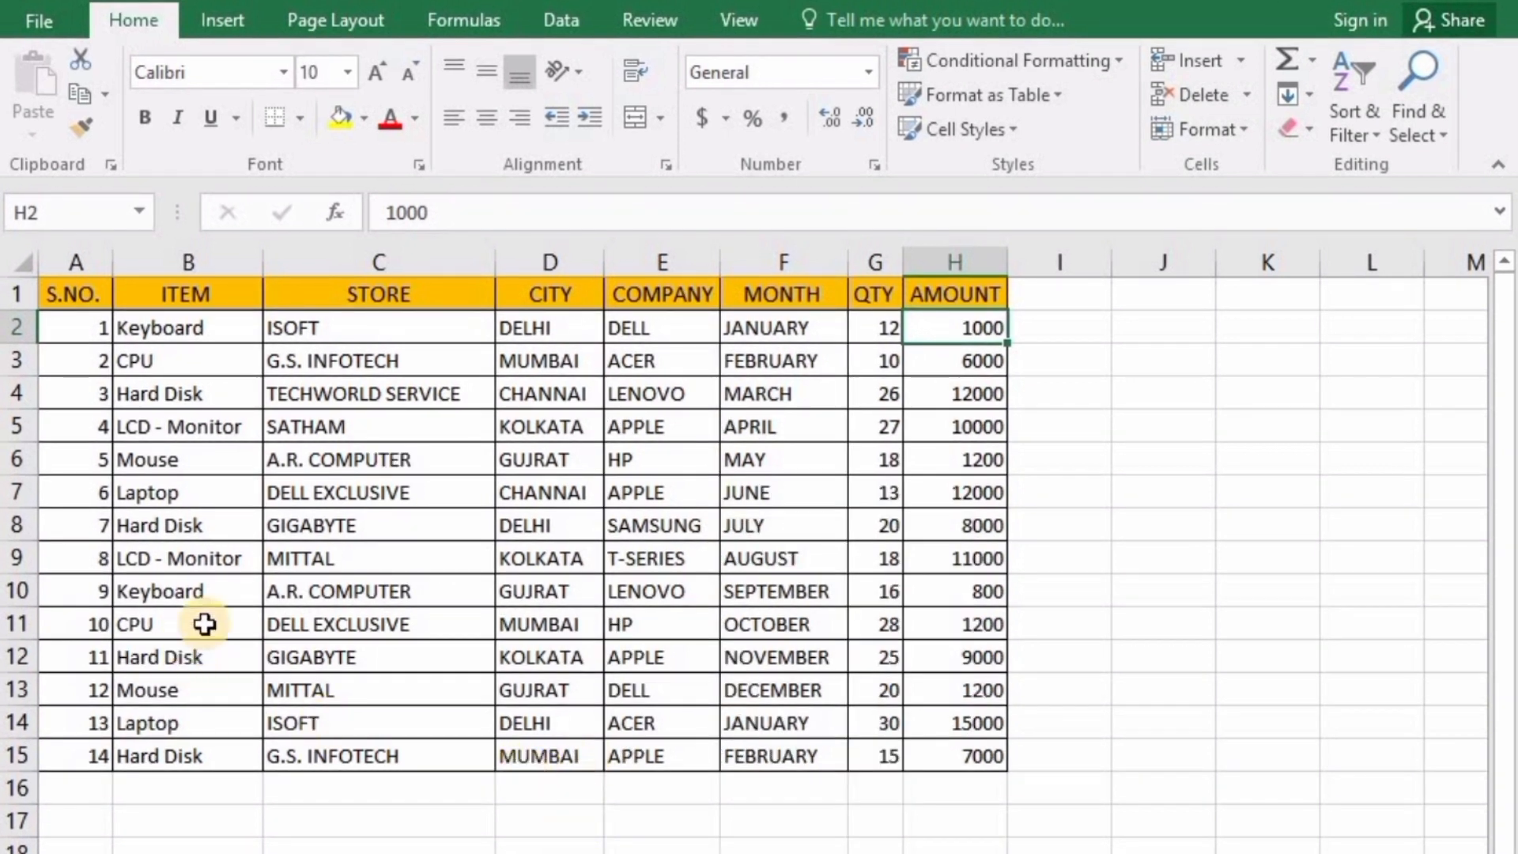
click(471, 456)
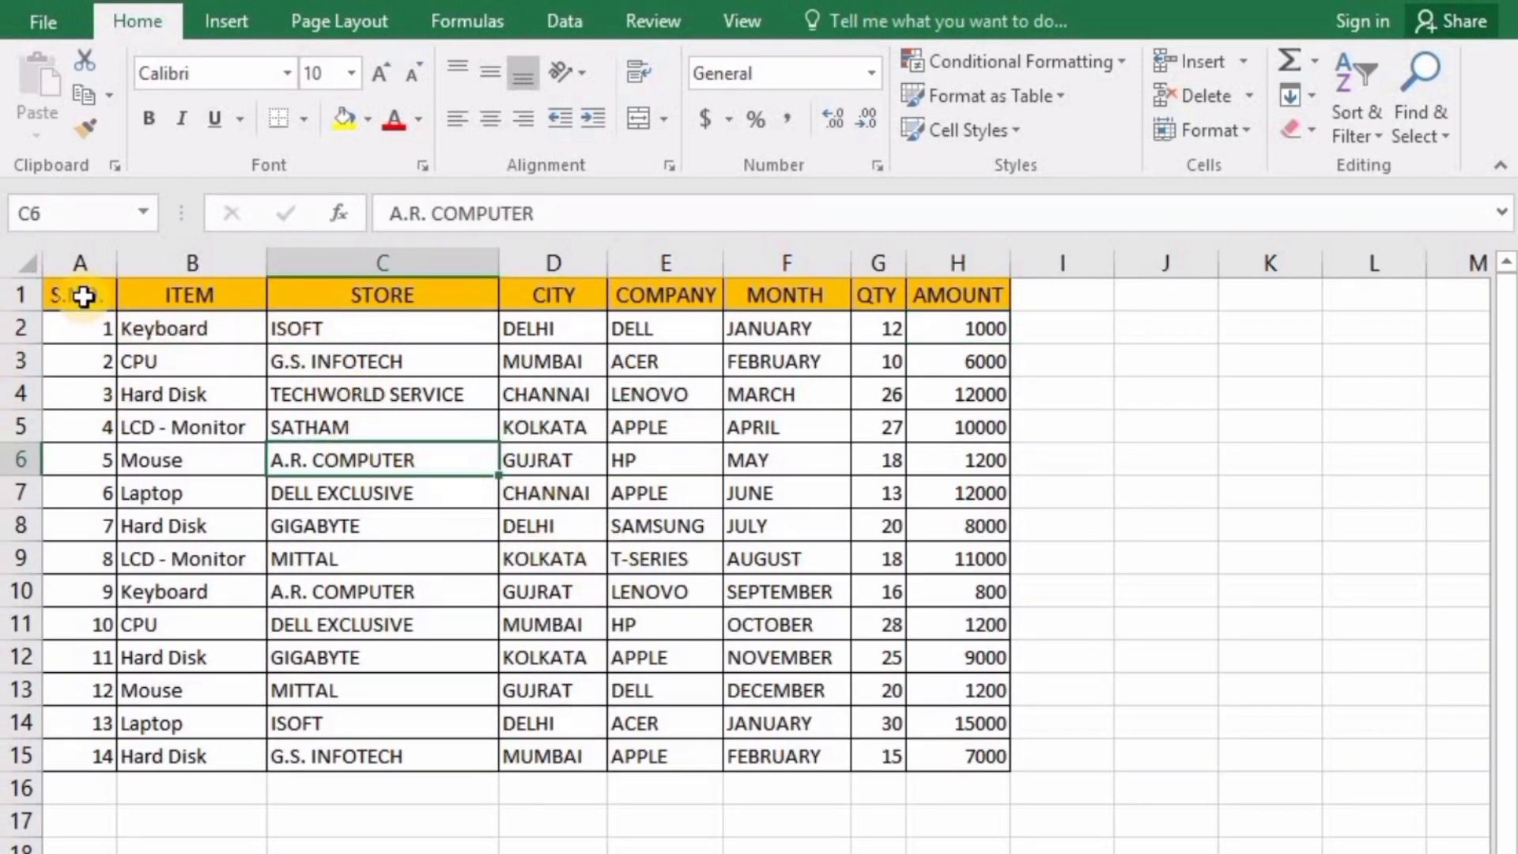
- Select the full sales table A1:H15 including its headers and start a PivotTable from it
drag(83, 294, 961, 751)
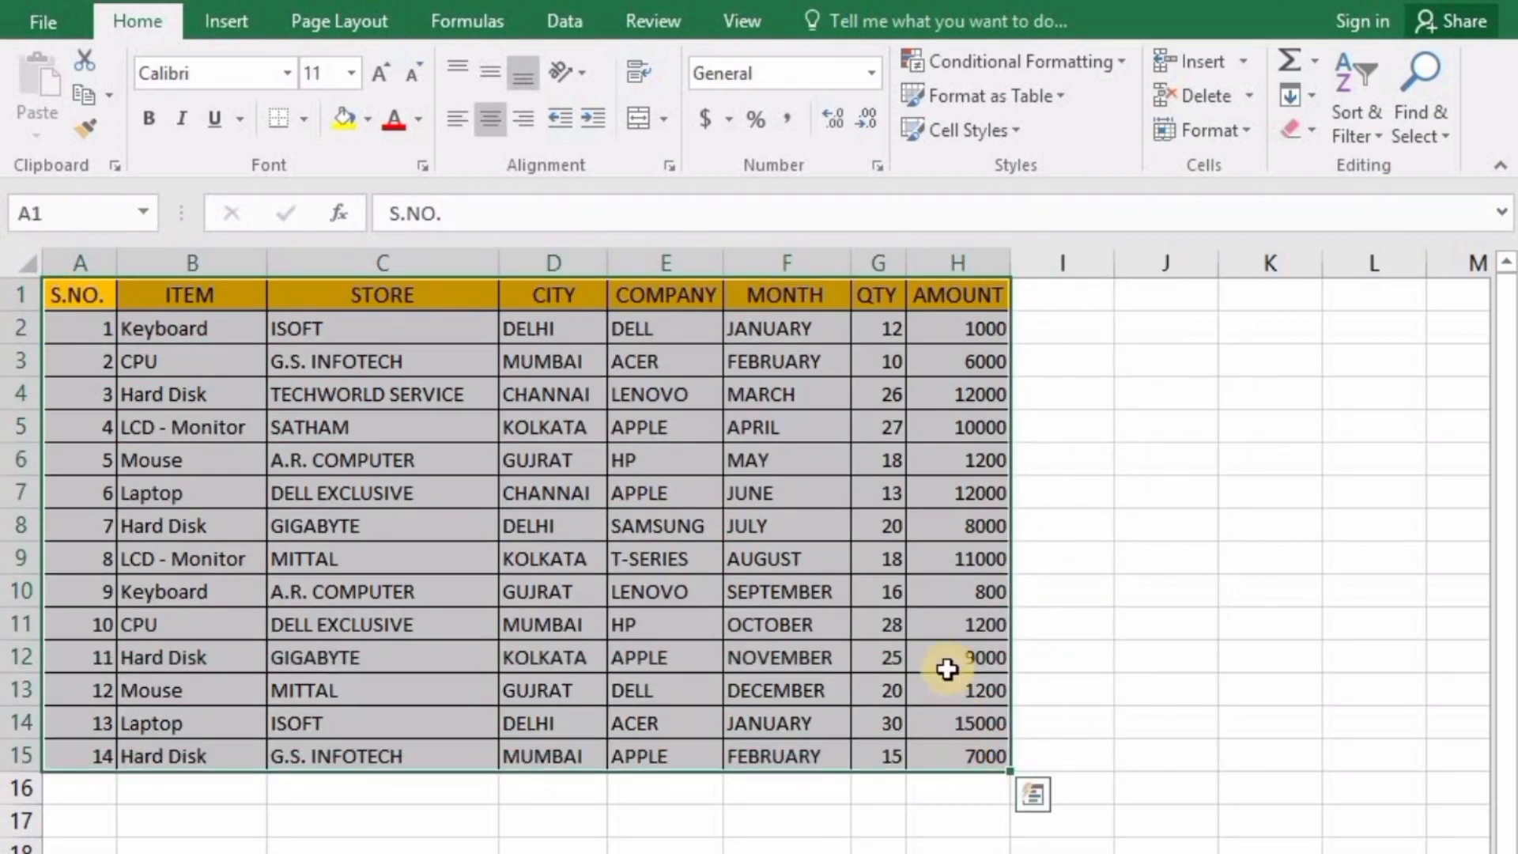
click(228, 25)
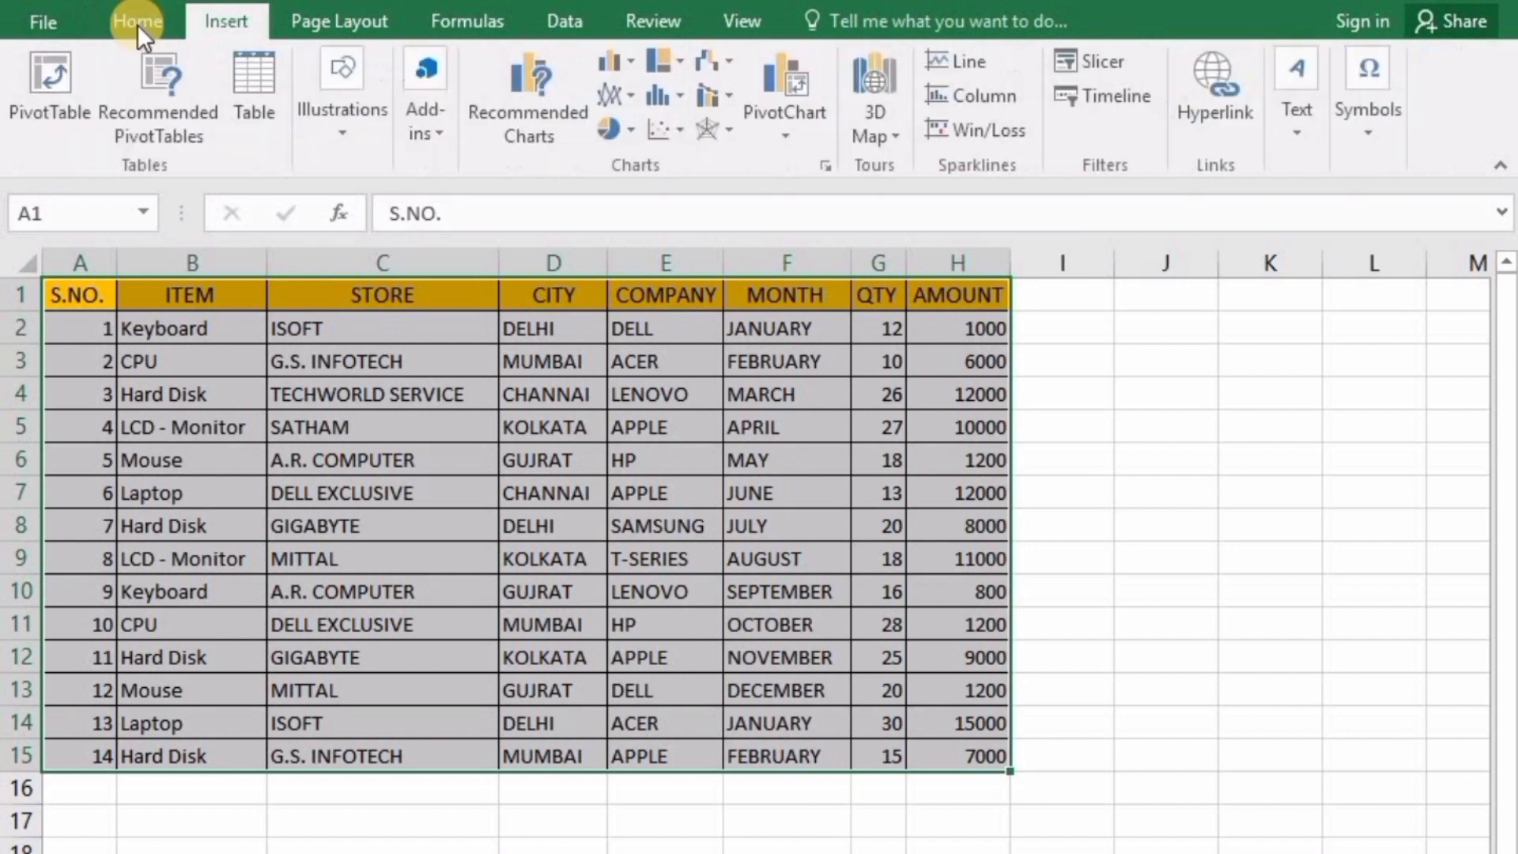
click(164, 25)
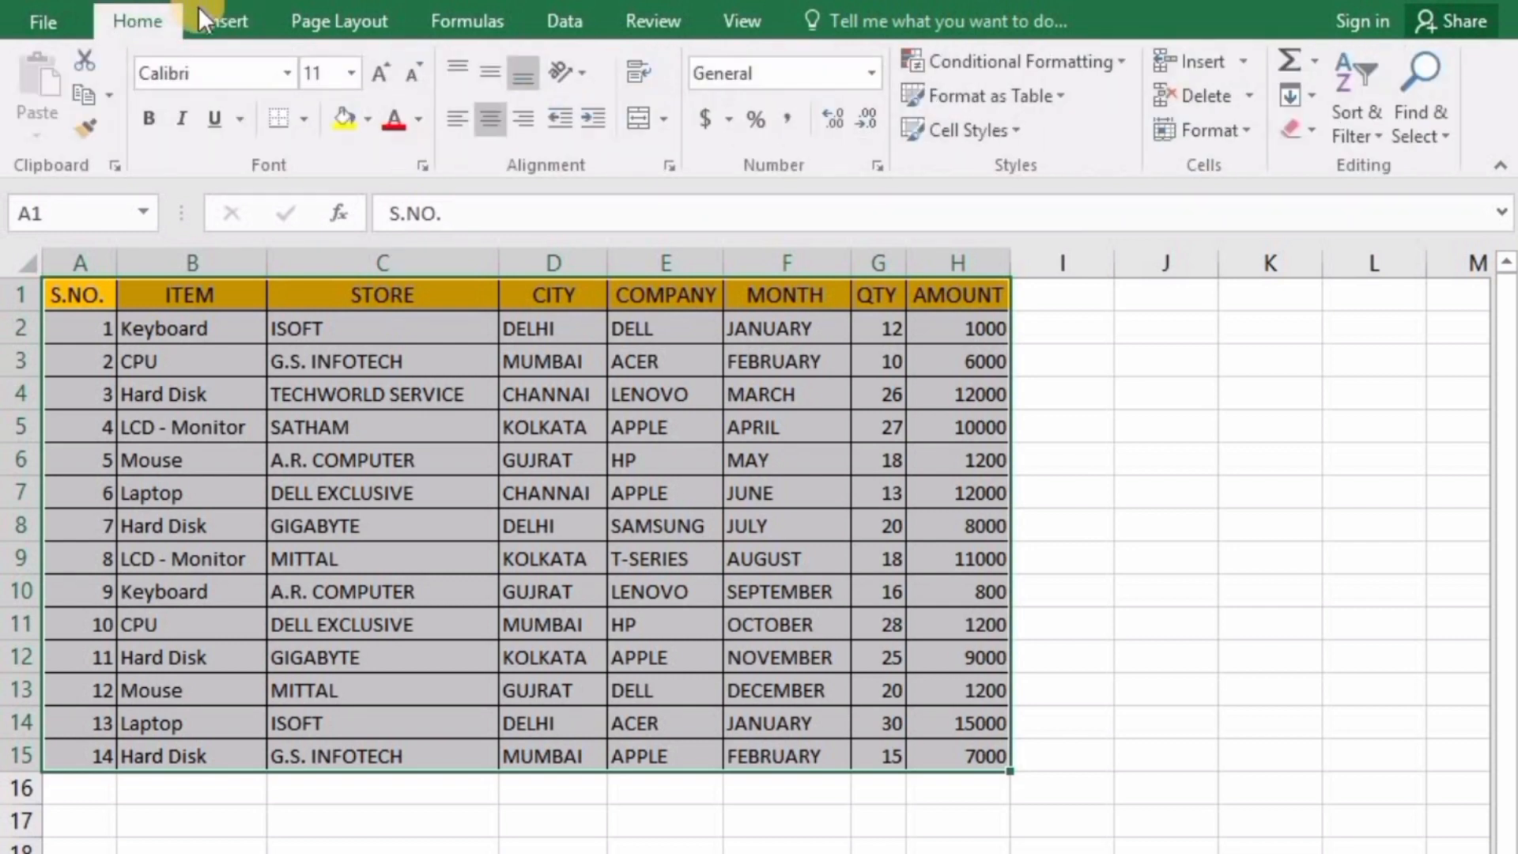
click(221, 16)
click(49, 68)
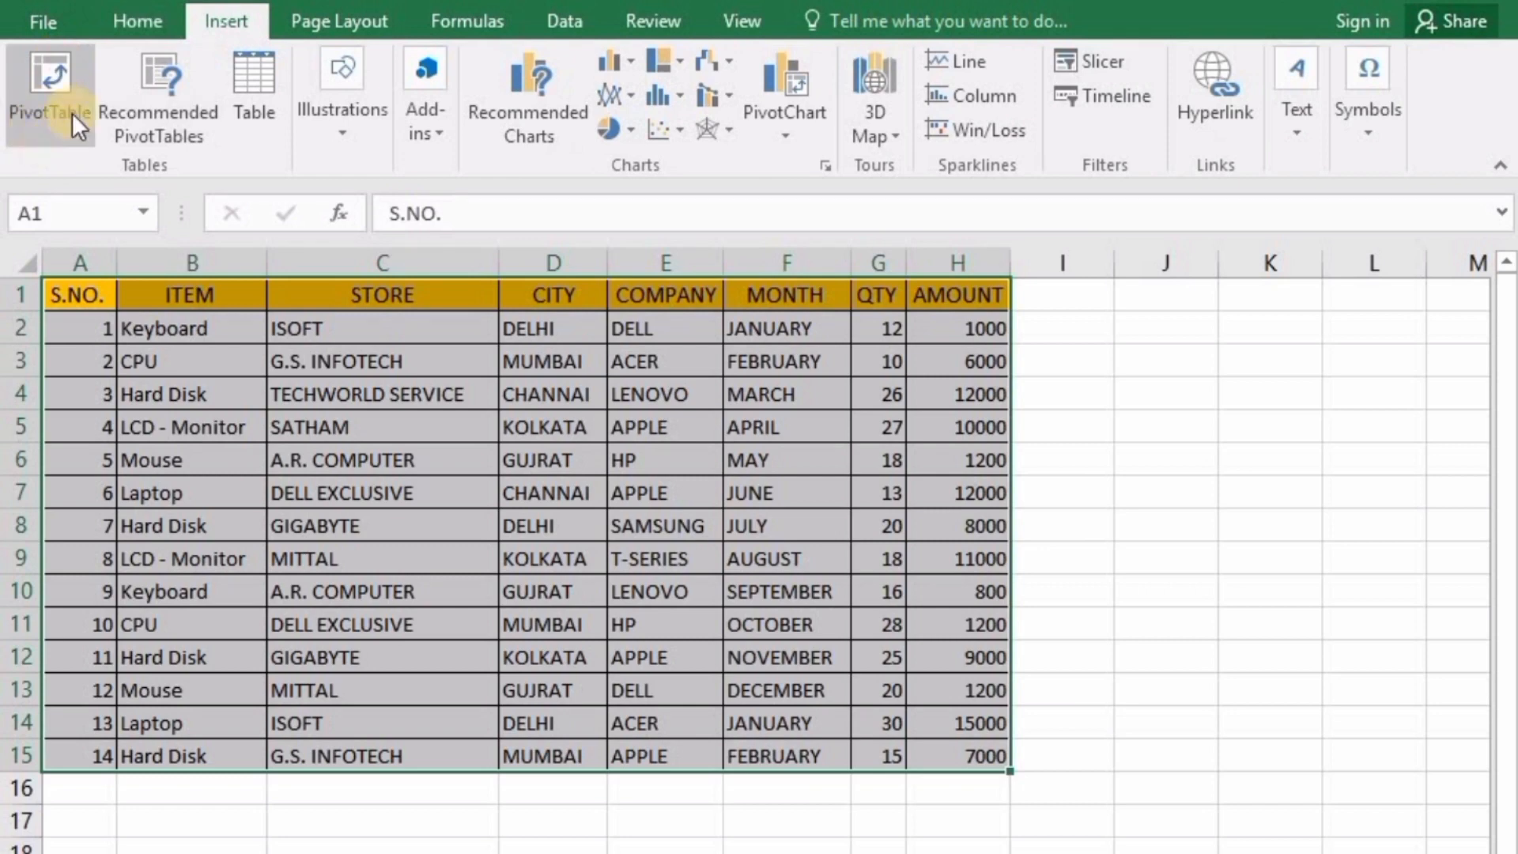
click(60, 83)
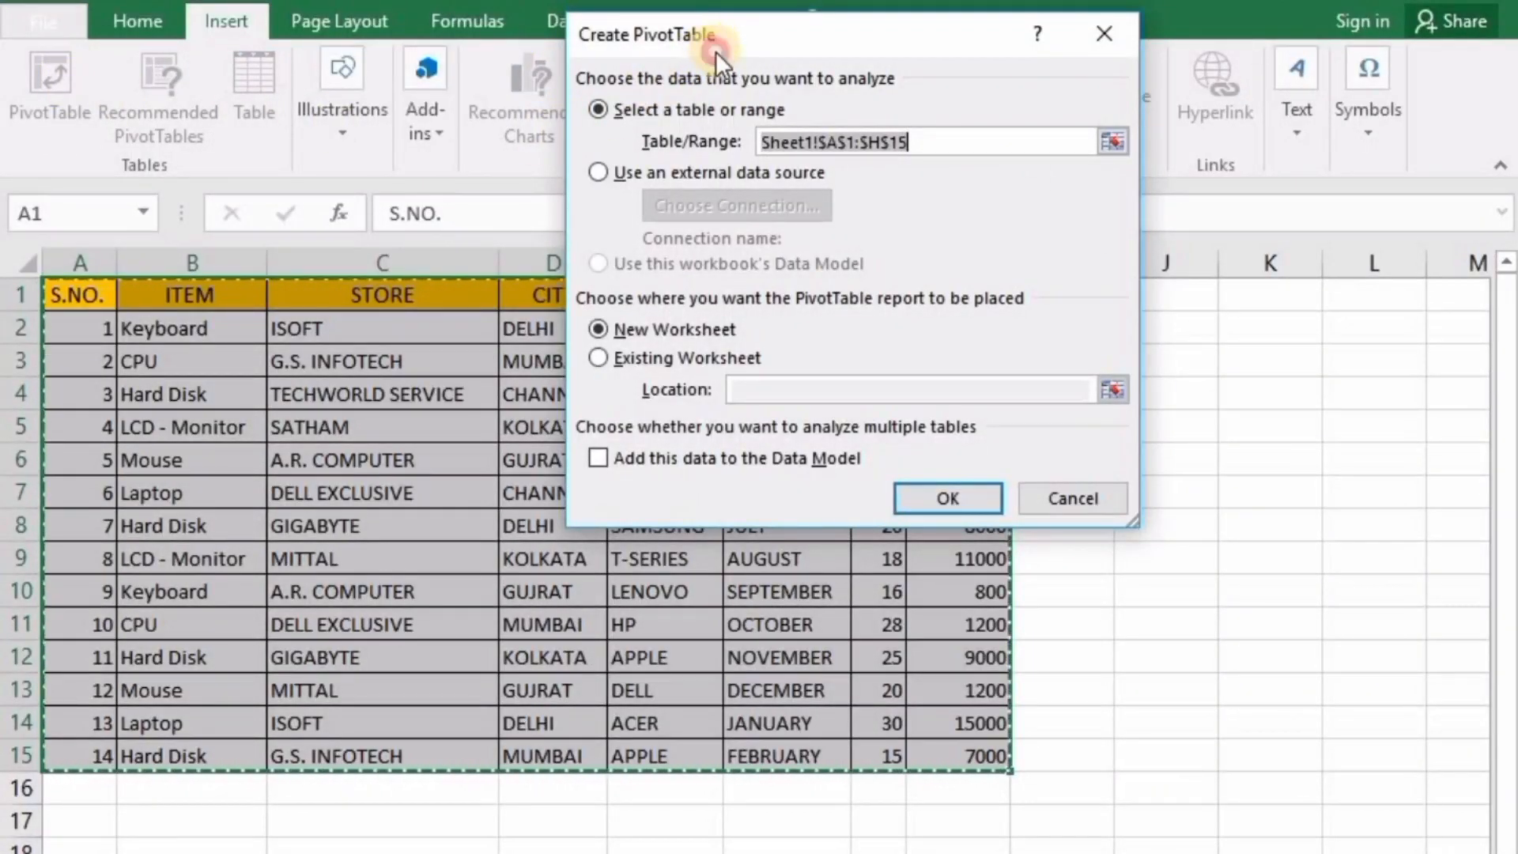
- Set the PivotTable source range to Sheet1!$A$1:$H$15 and create the PivotTable in a new worksheet
drag(714, 51, 612, 214)
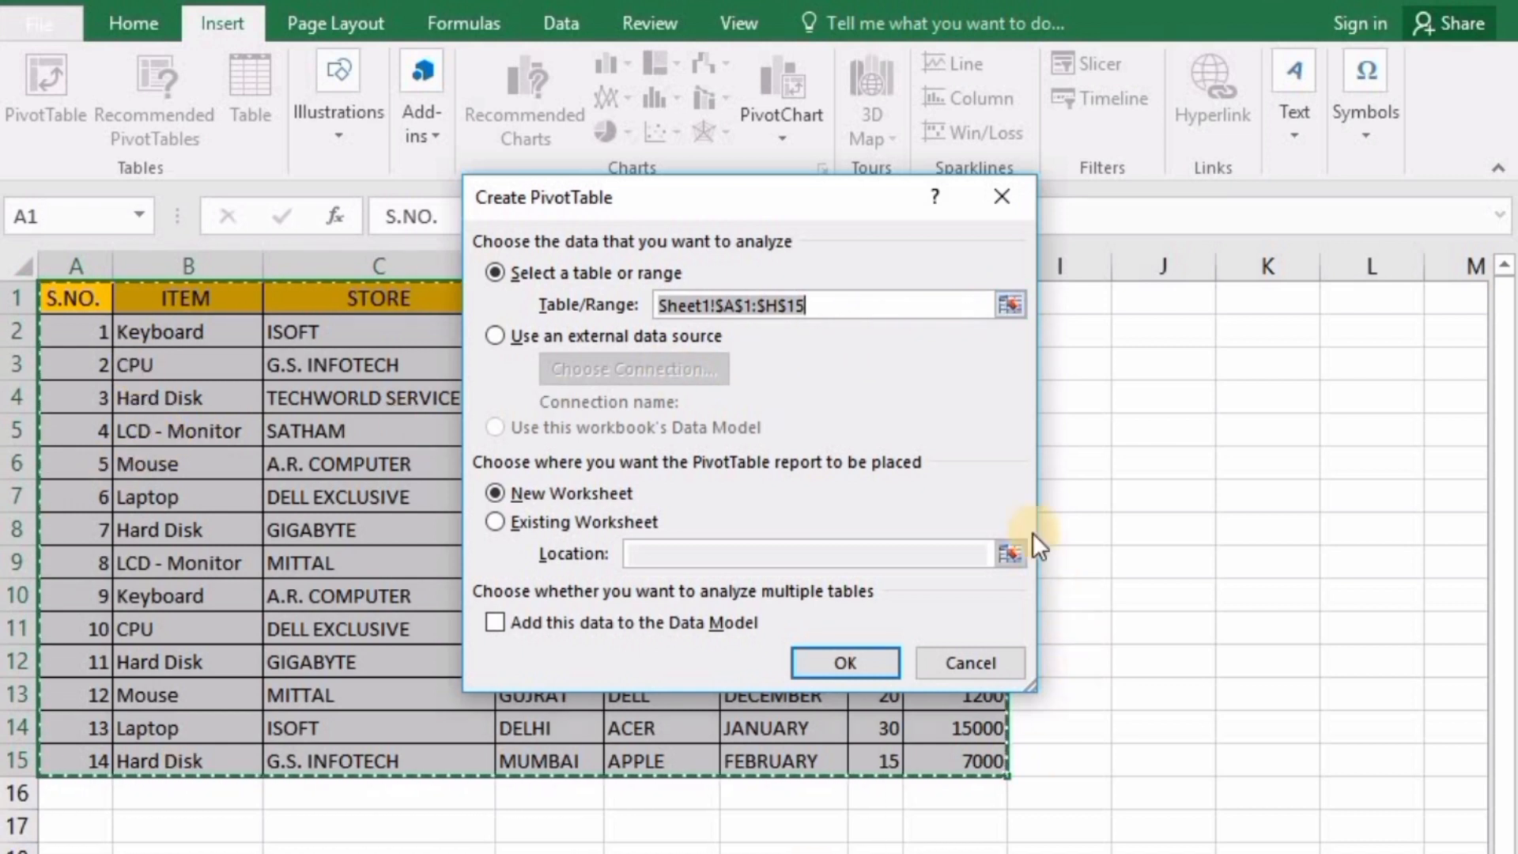
click(1011, 305)
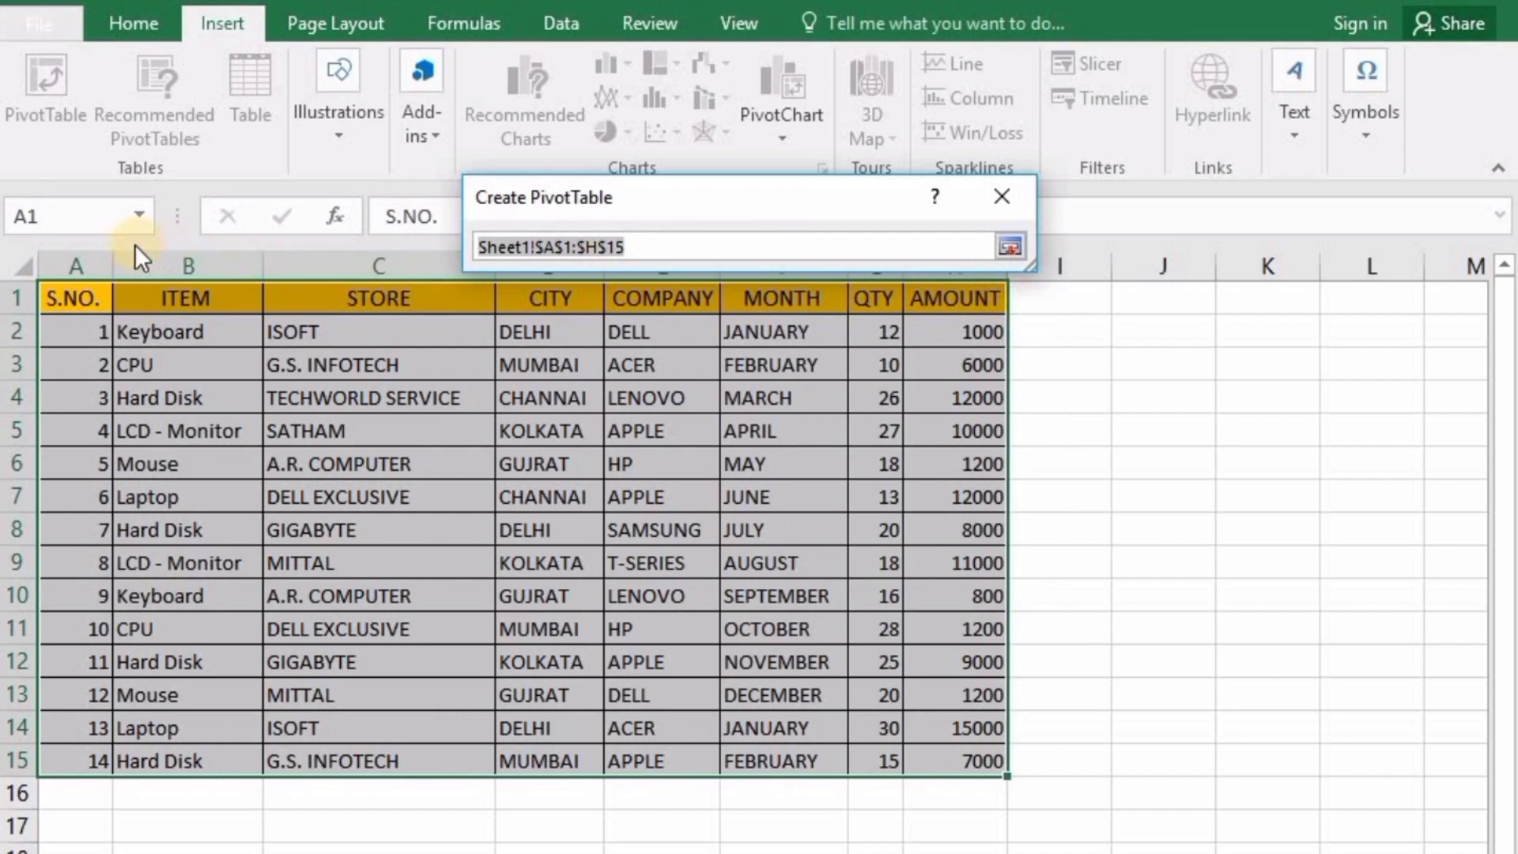
drag(57, 290, 941, 766)
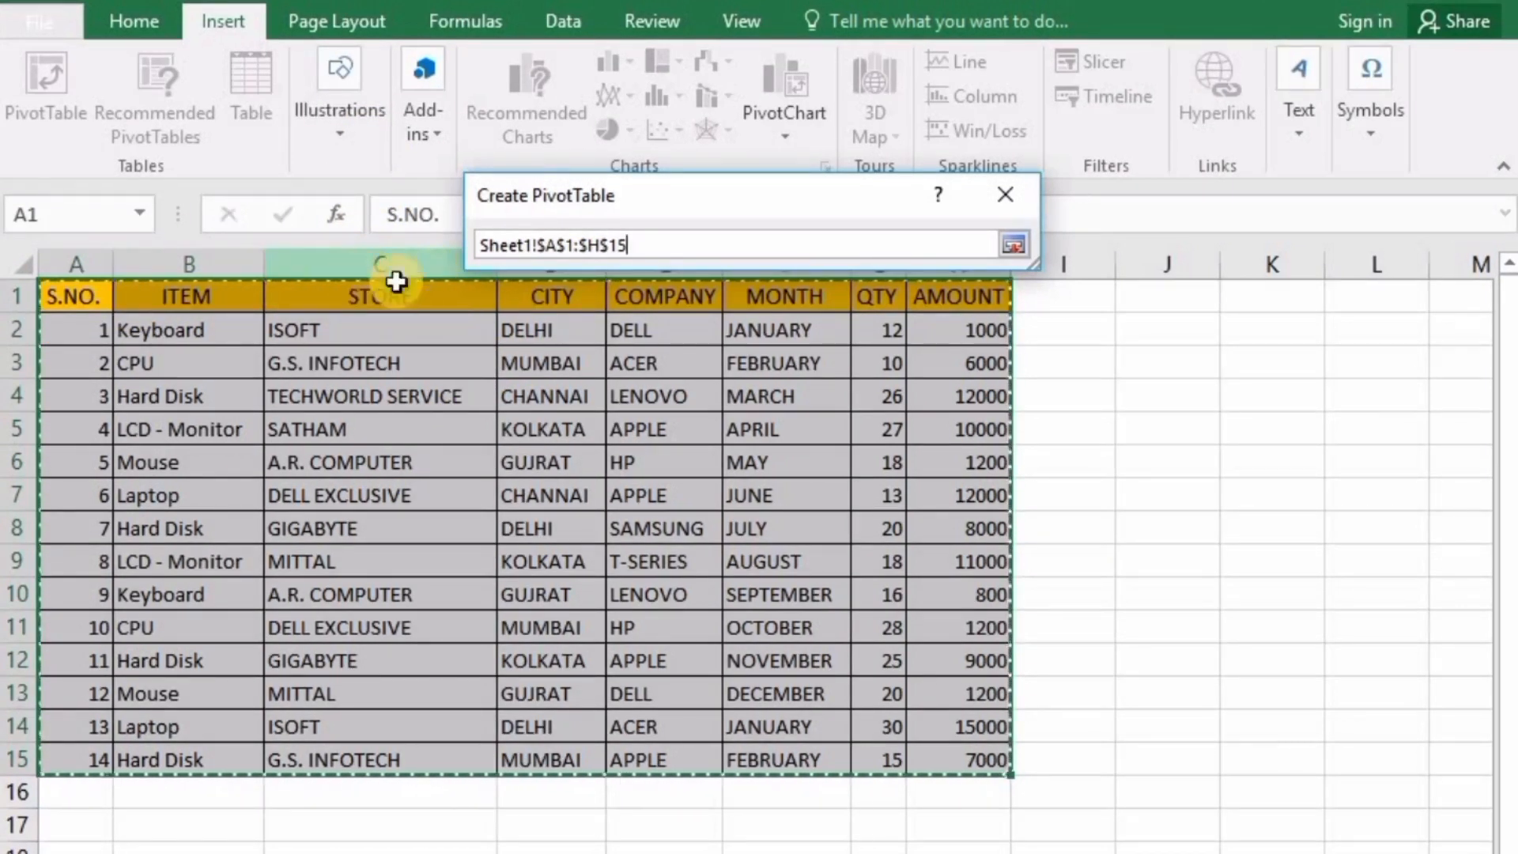
click(1016, 244)
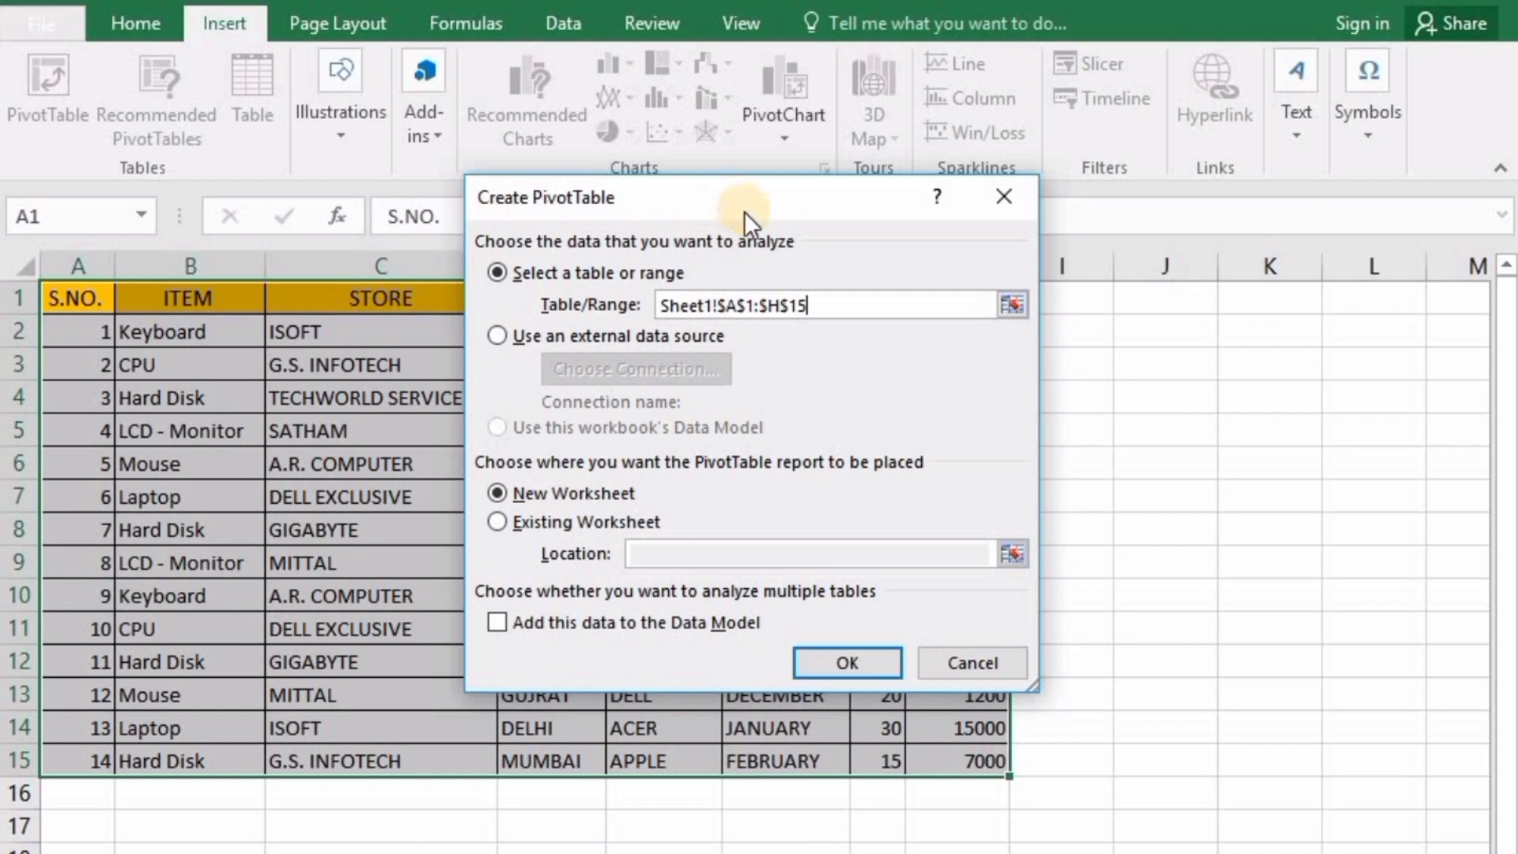
click(822, 669)
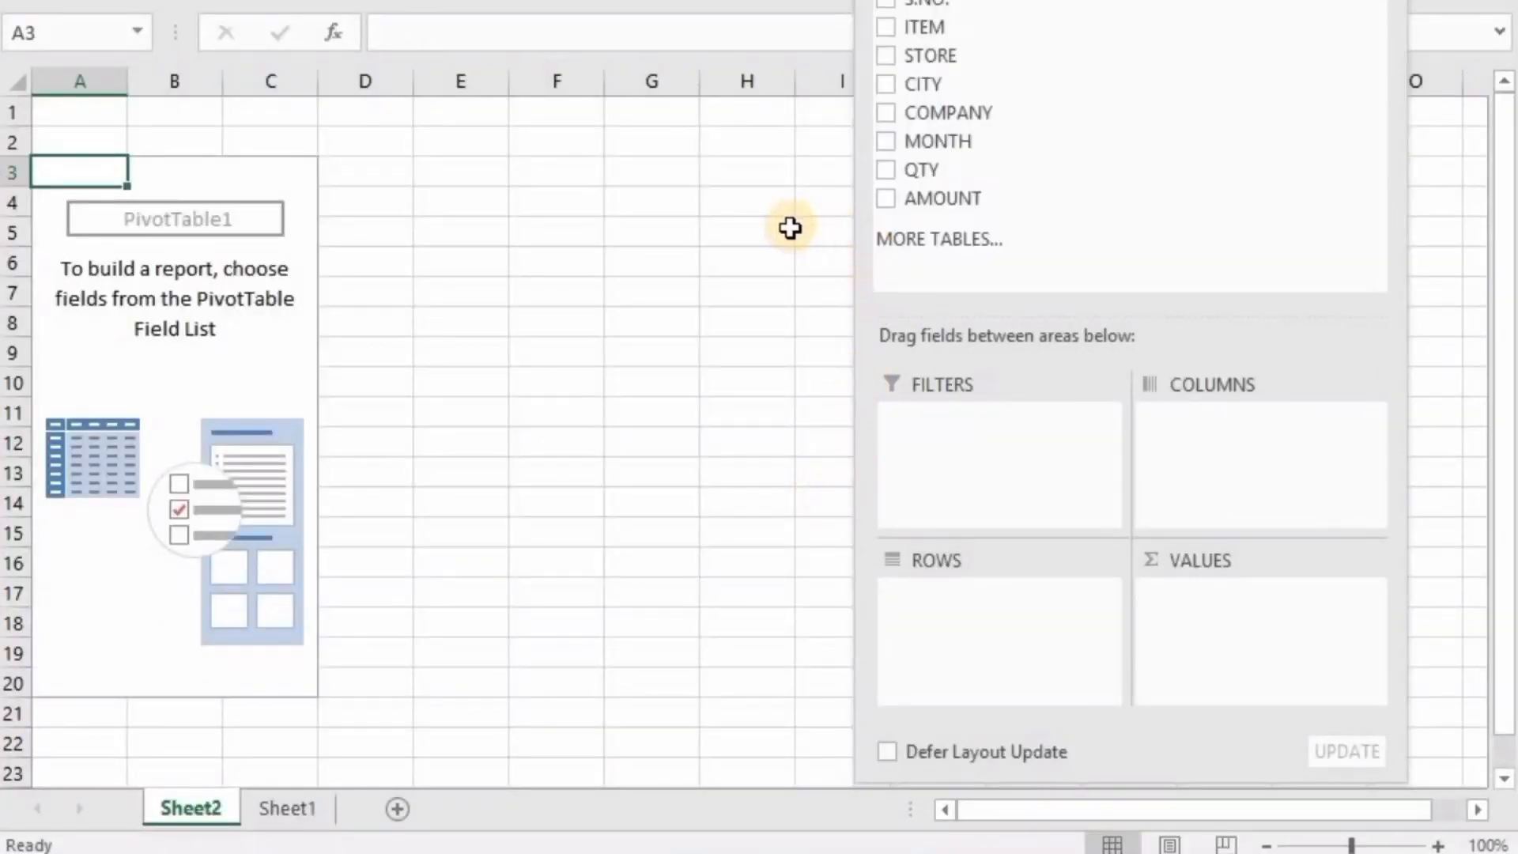
- Activate the empty PivotTable on Sheet2 and reposition its PivotTable Fields pane
click(279, 805)
click(207, 805)
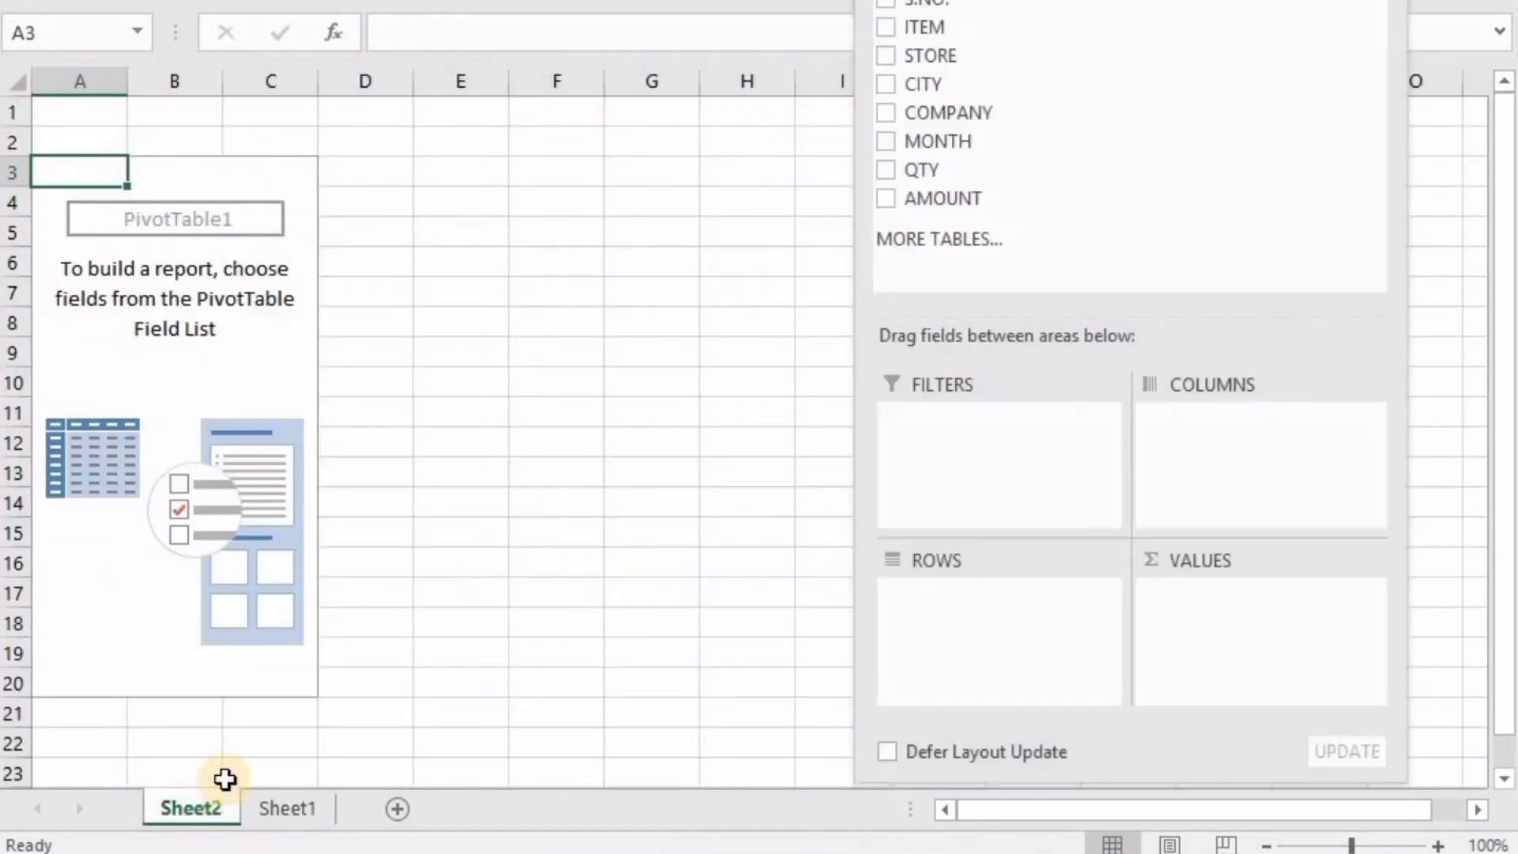
click(201, 591)
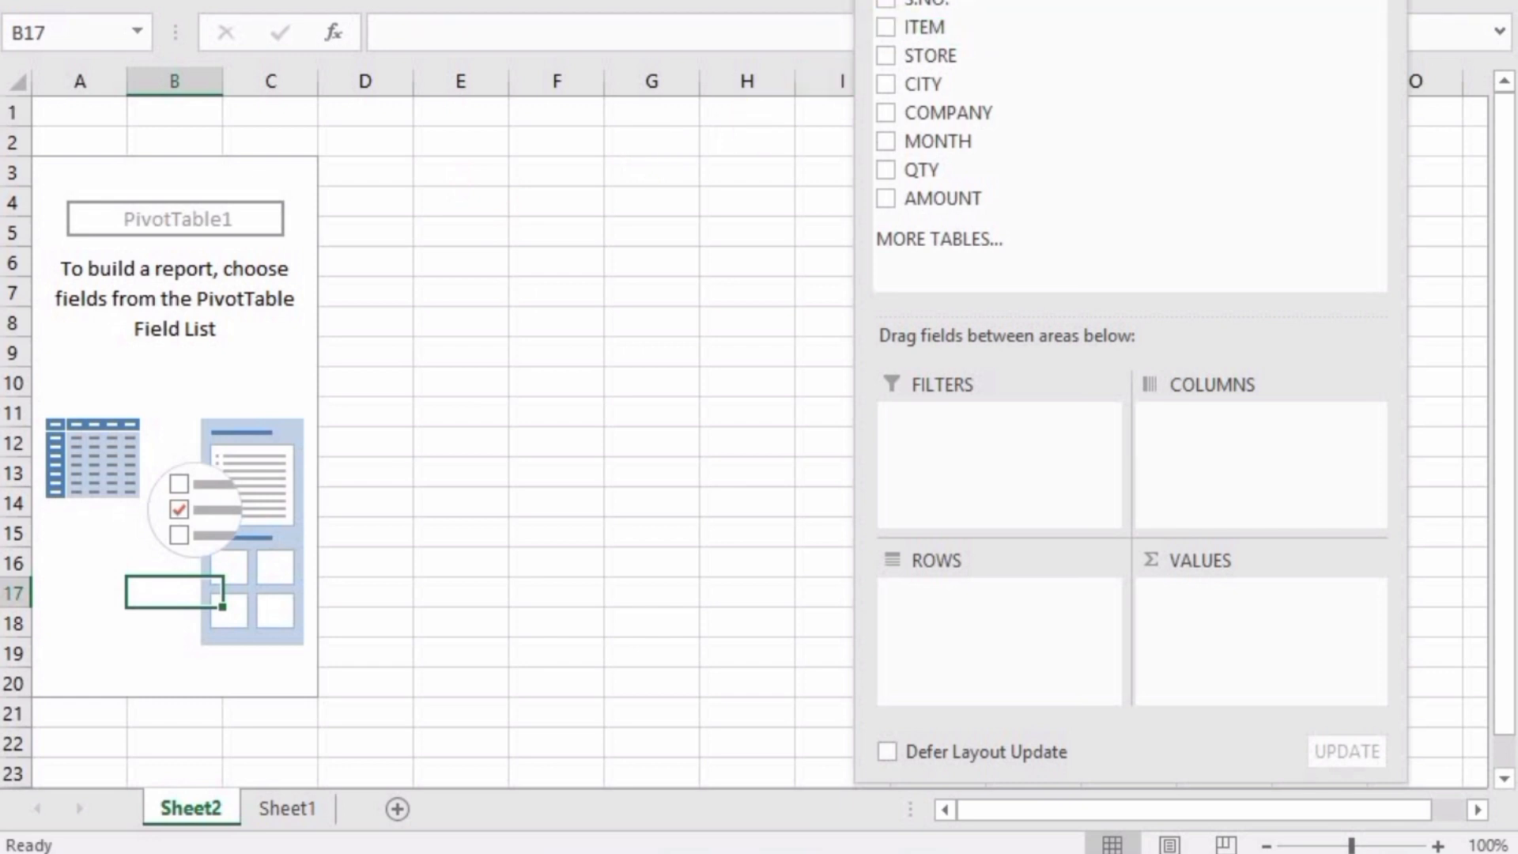
drag(1130, 2, 1034, 10)
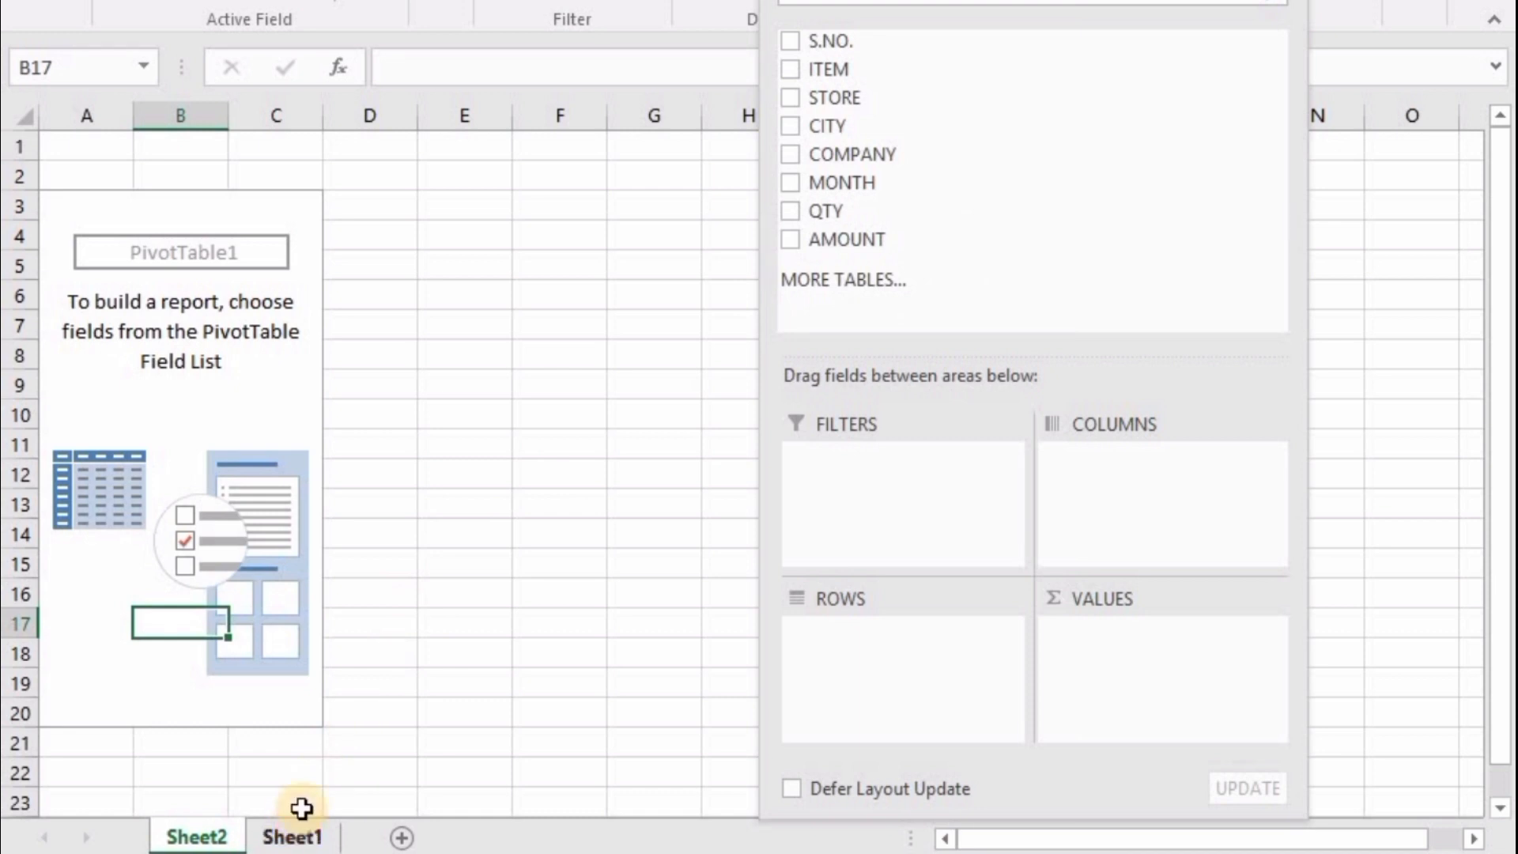
- Compare the column headers of the source table on Sheet1 with the fields listed for the PivotTable on Sheet2
click(292, 834)
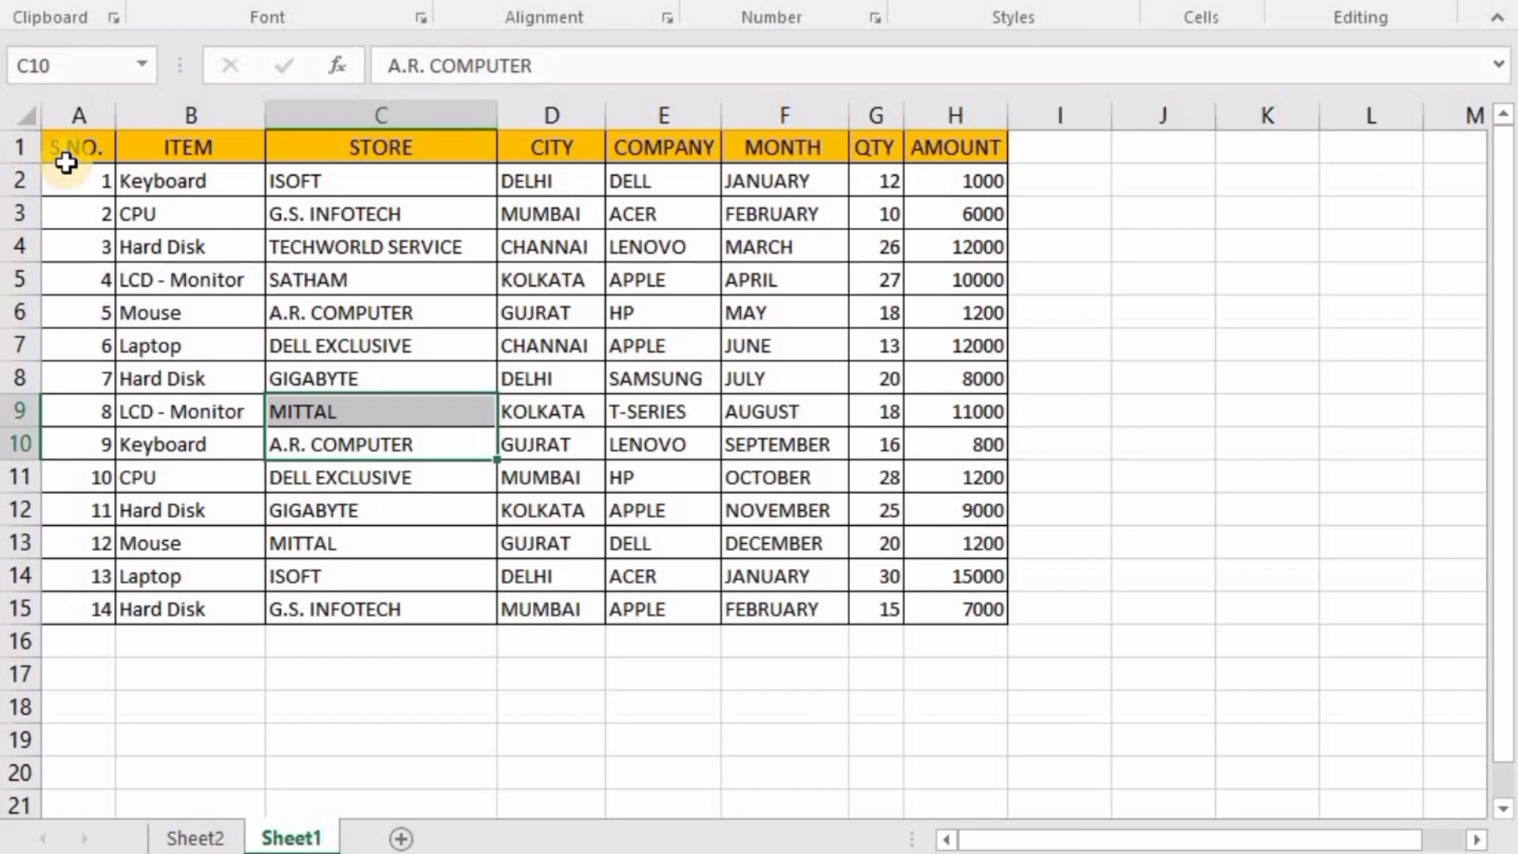
click(61, 158)
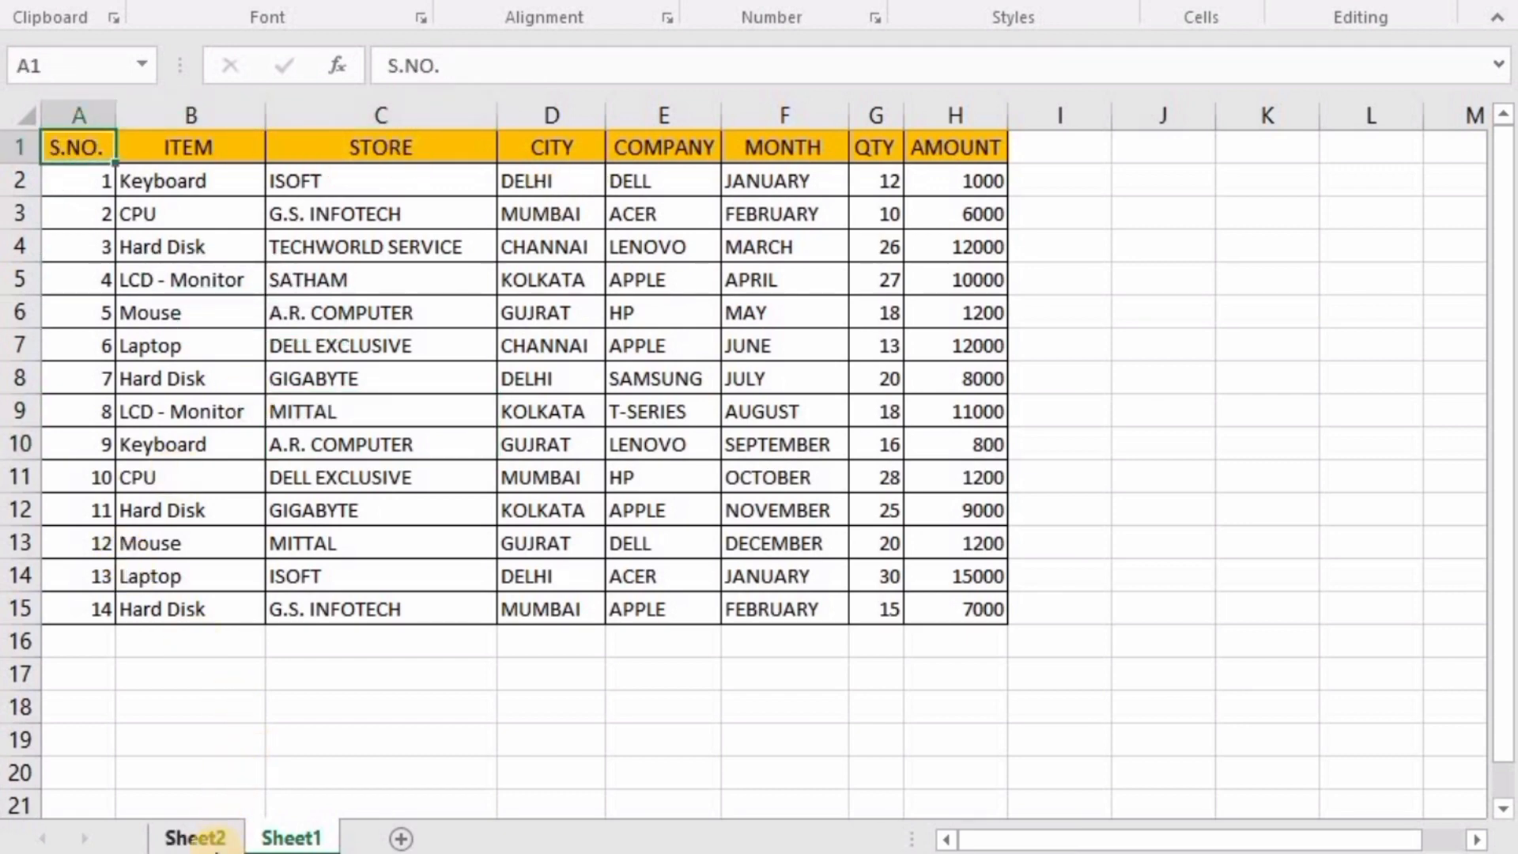
click(195, 838)
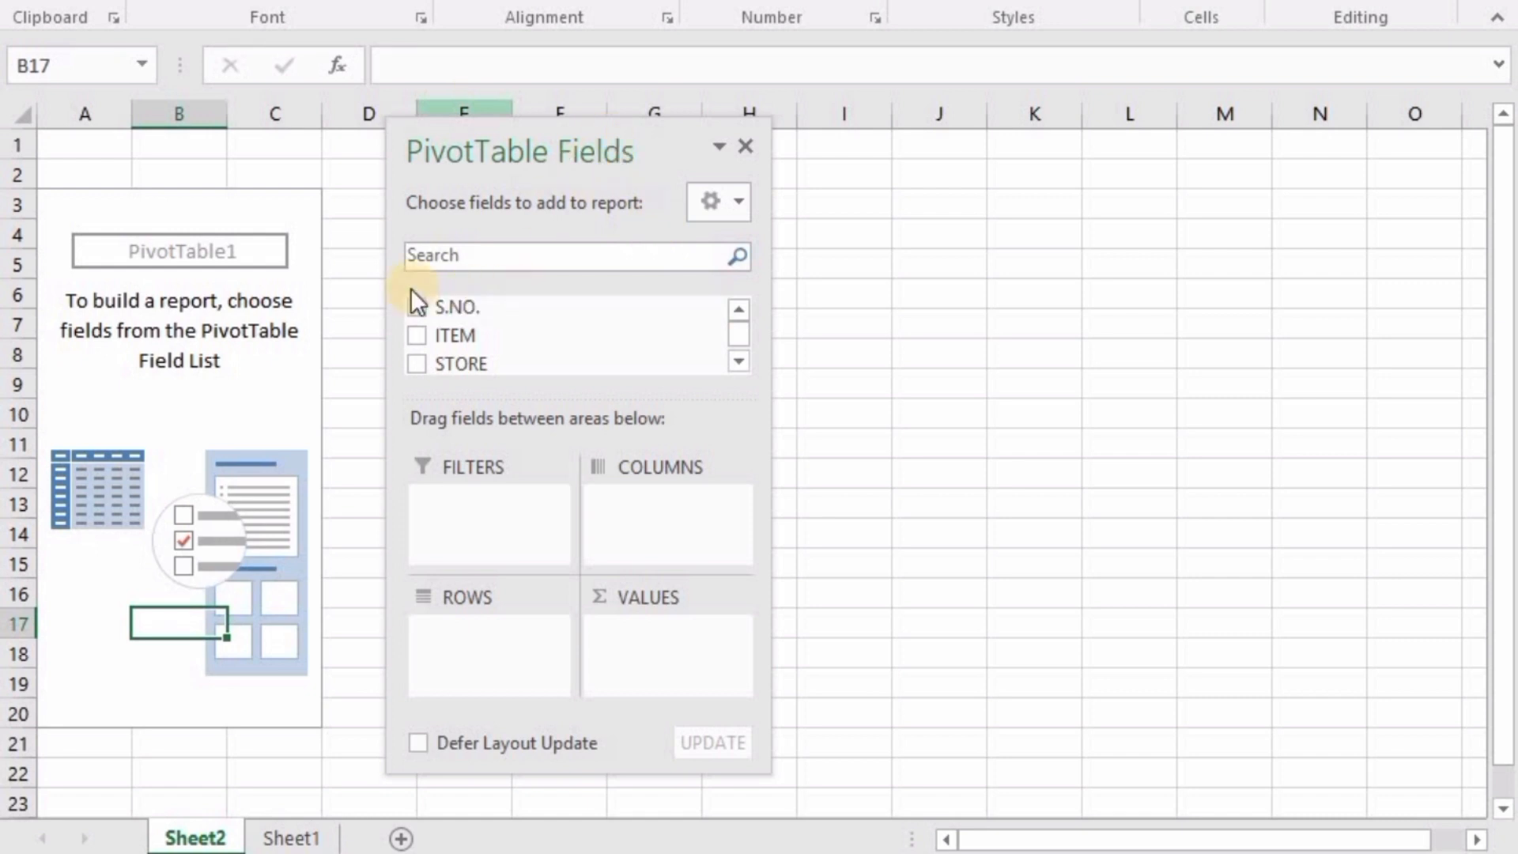
click(744, 359)
click(744, 357)
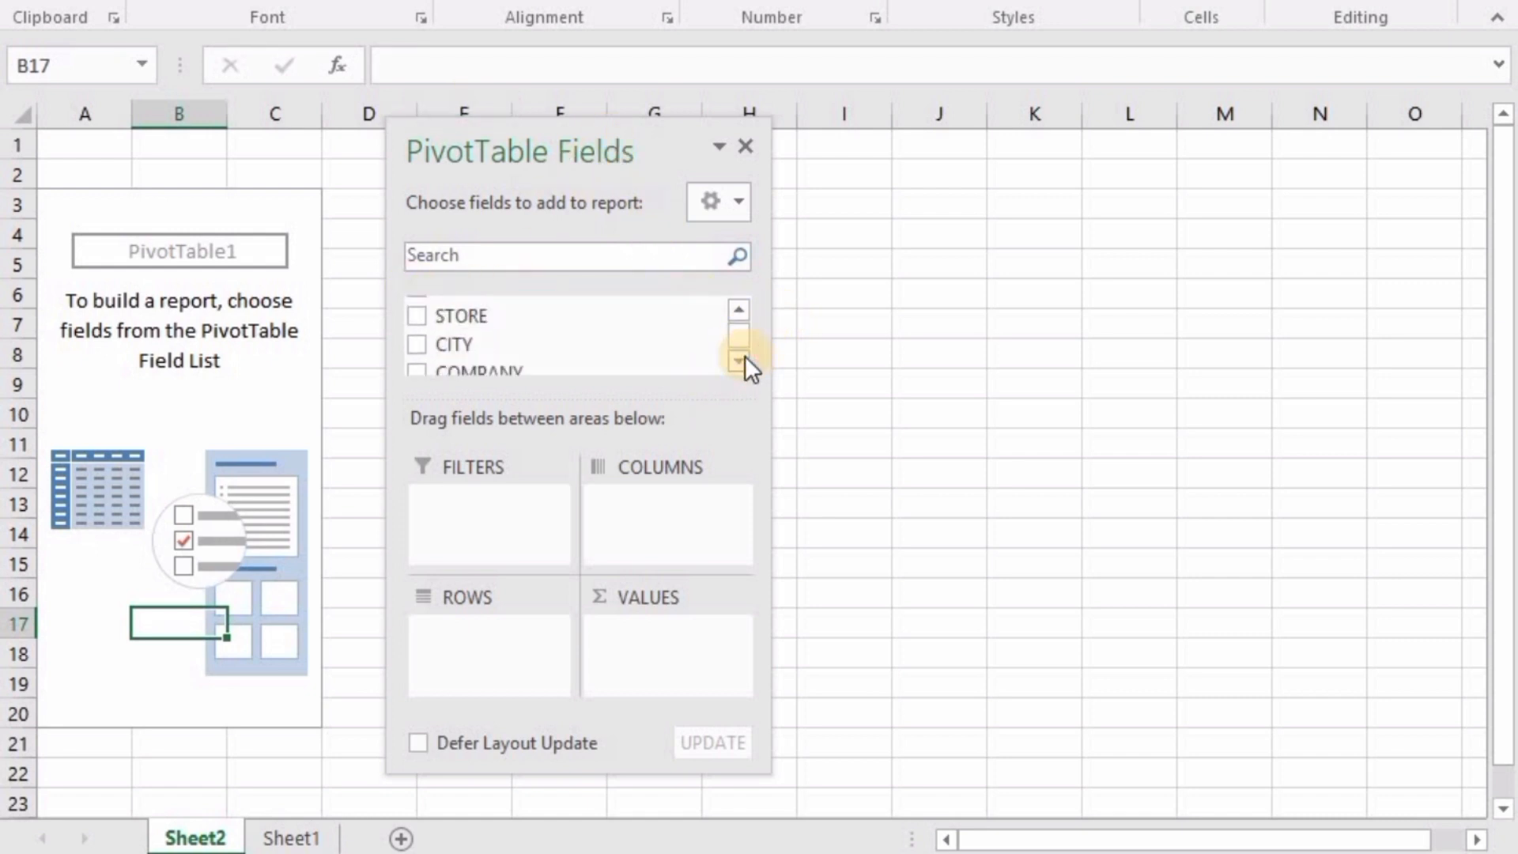
click(745, 360)
click(746, 358)
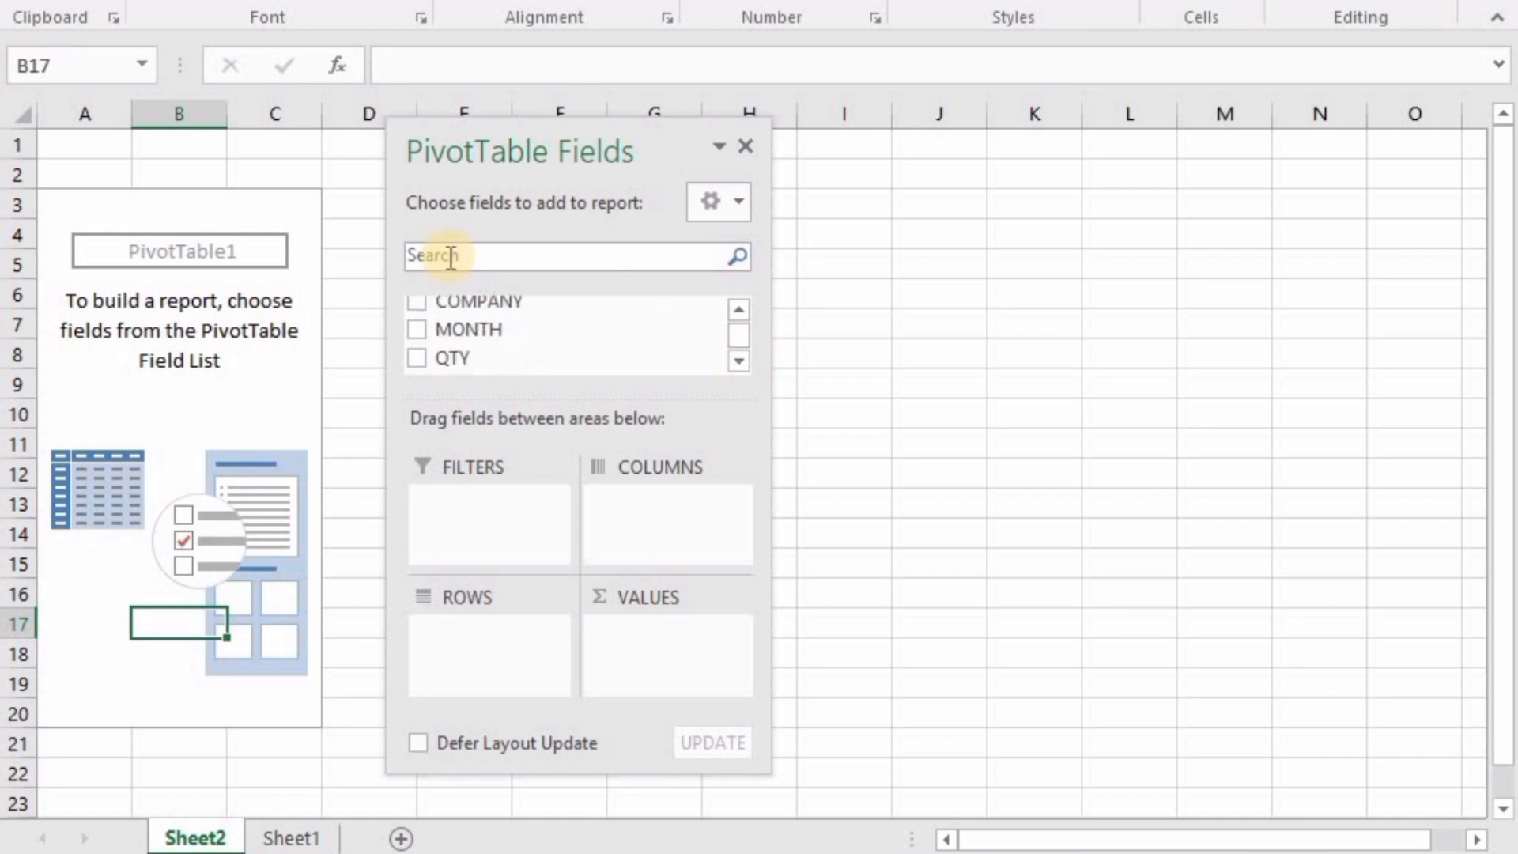
click(747, 306)
click(747, 305)
click(746, 305)
click(745, 305)
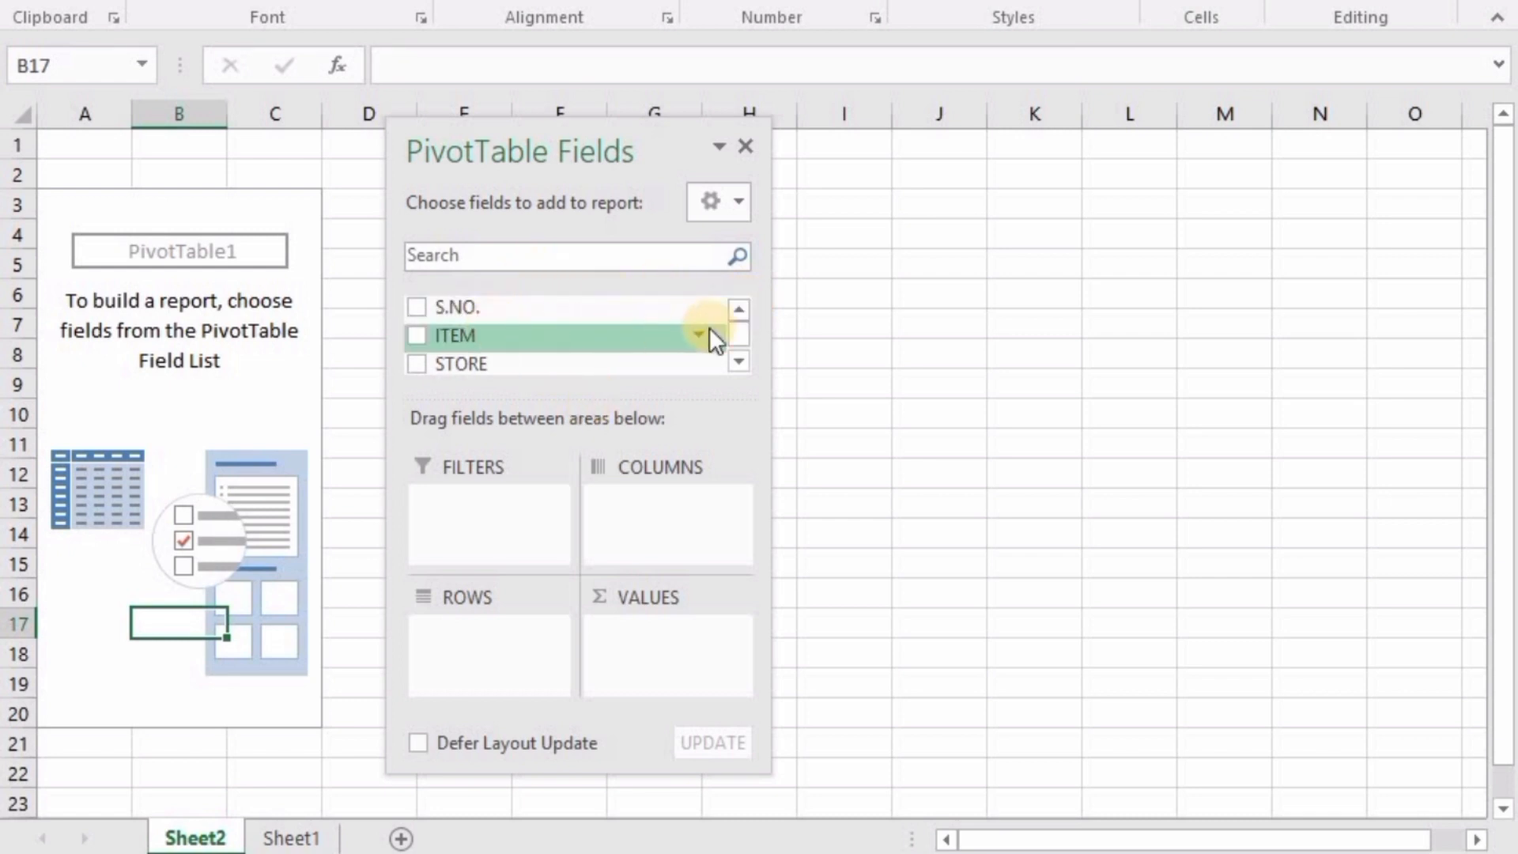
- Add the ITEM field to the rows area of the PivotTable
scroll(738, 330, down, 3)
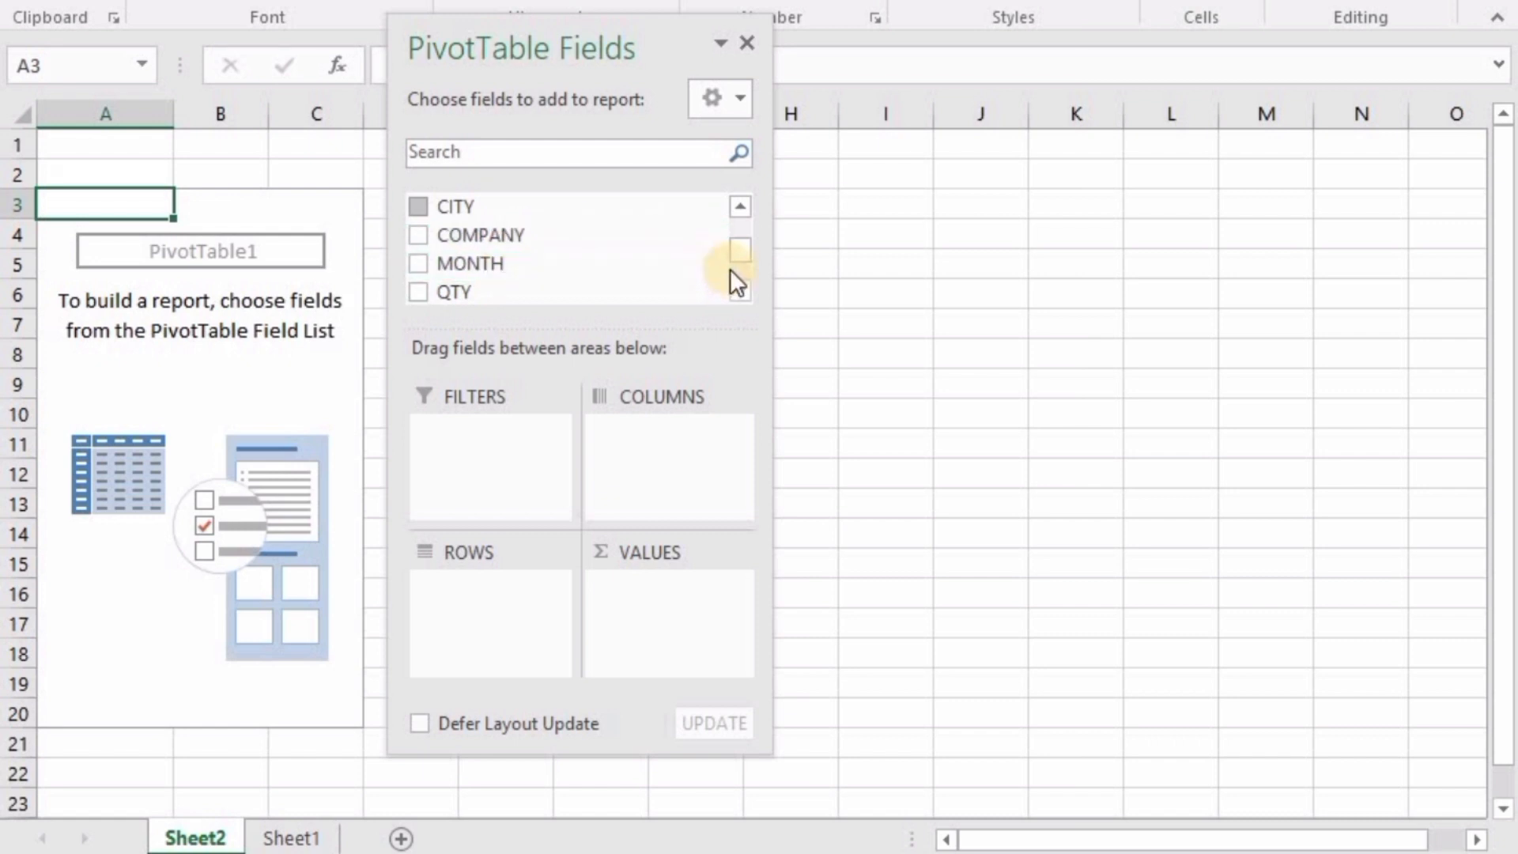
click(740, 224)
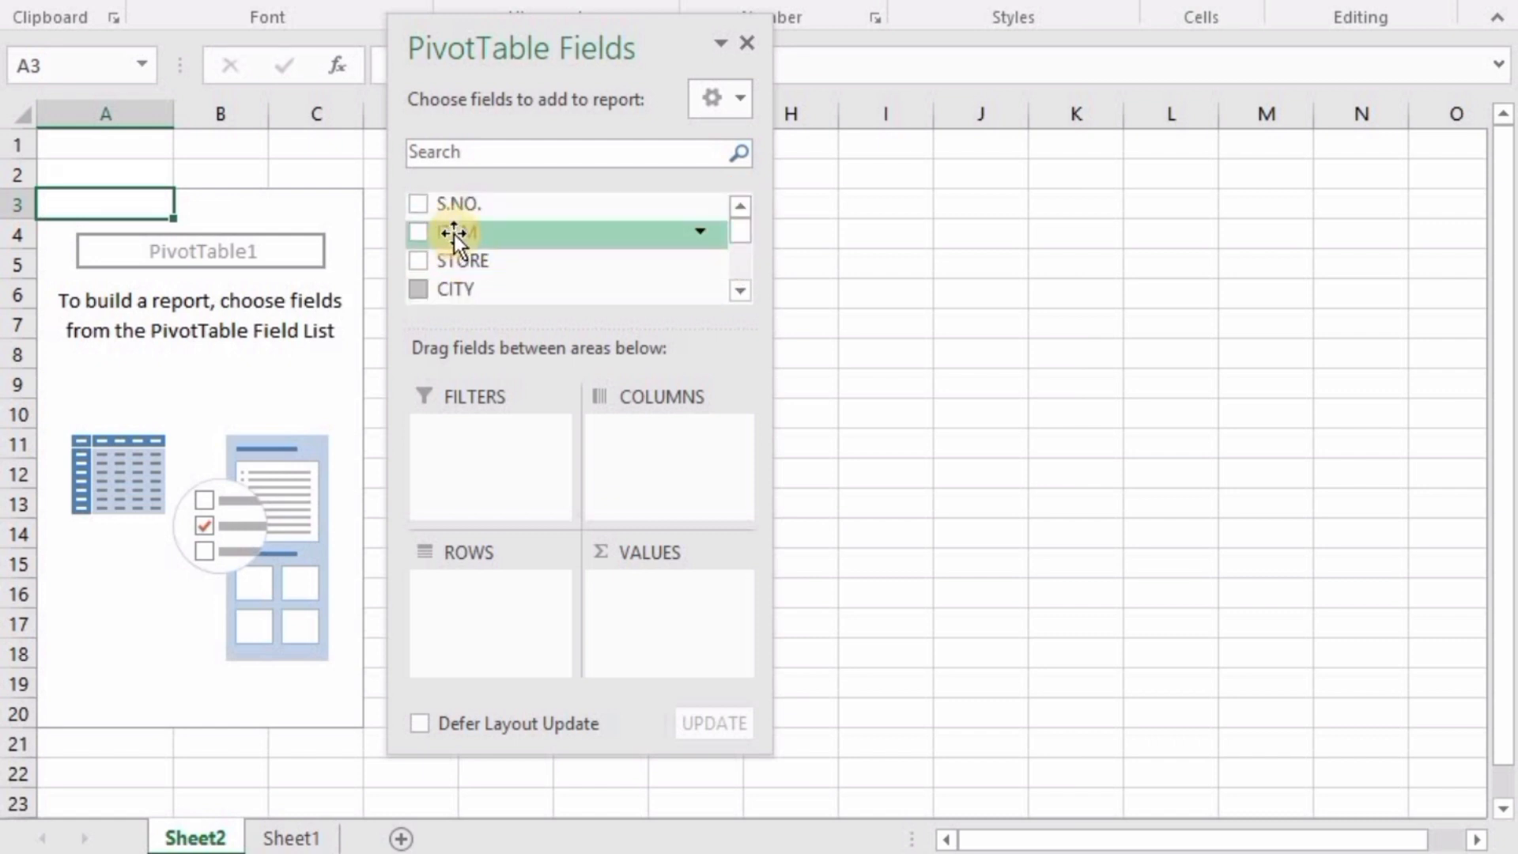
drag(455, 232, 478, 625)
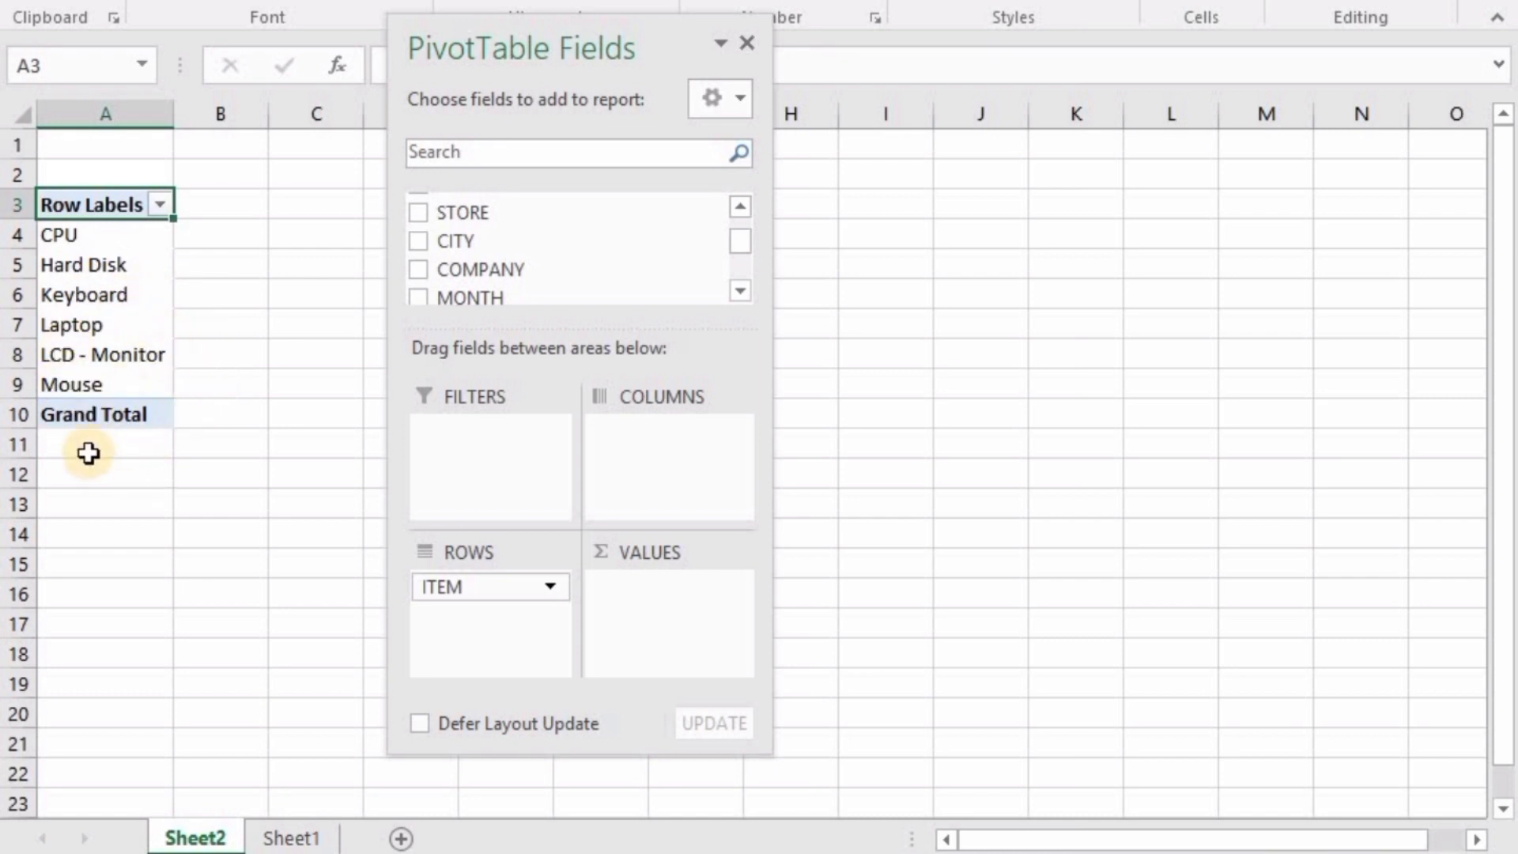
- Check the source data on Sheet1 and add the QTY field to the PivotTable's values area on Sheet2
click(285, 808)
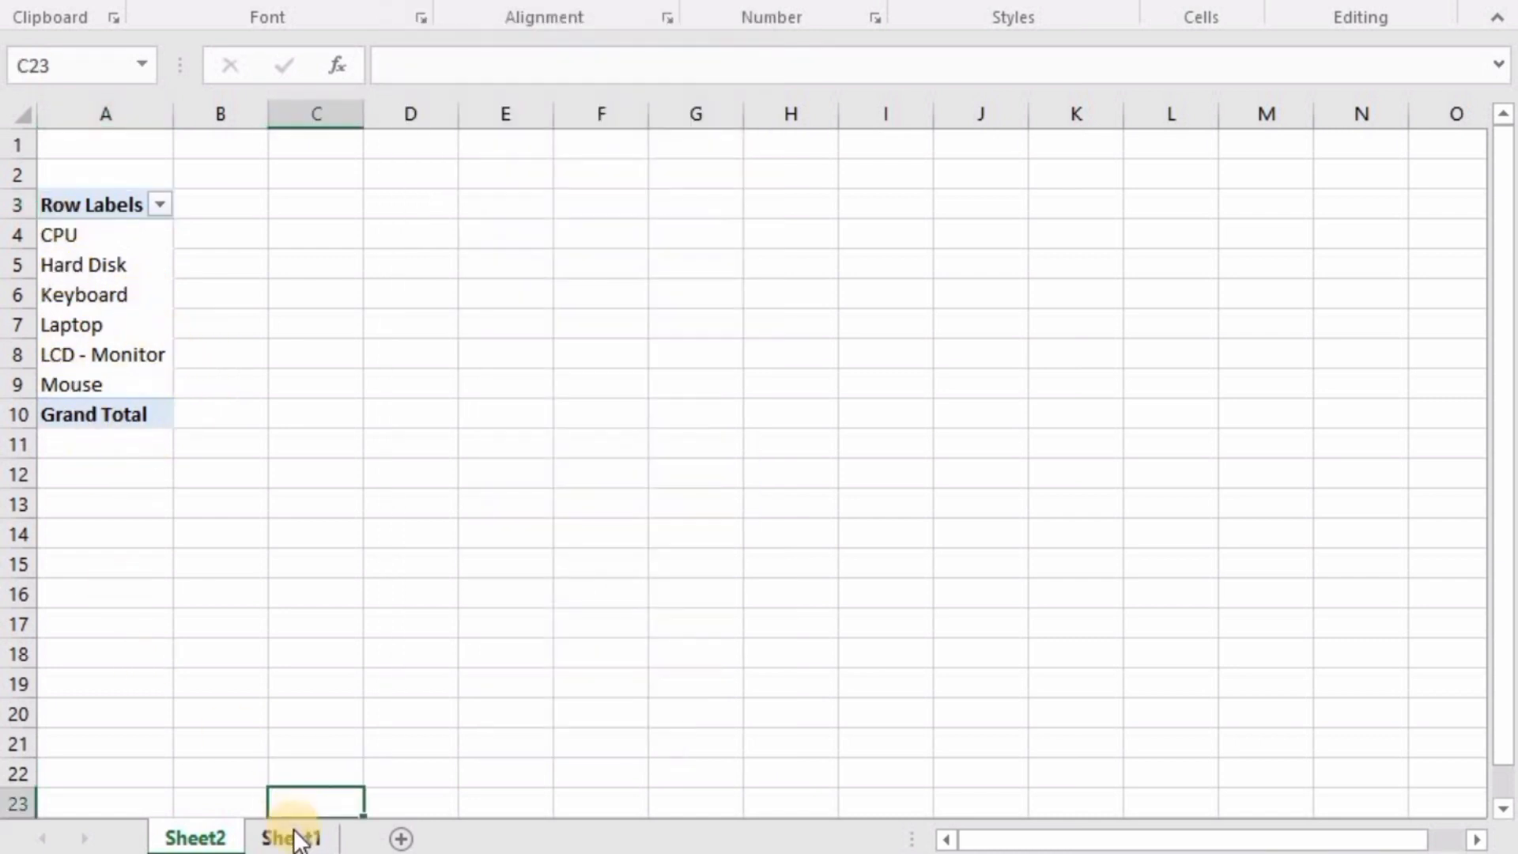
click(291, 836)
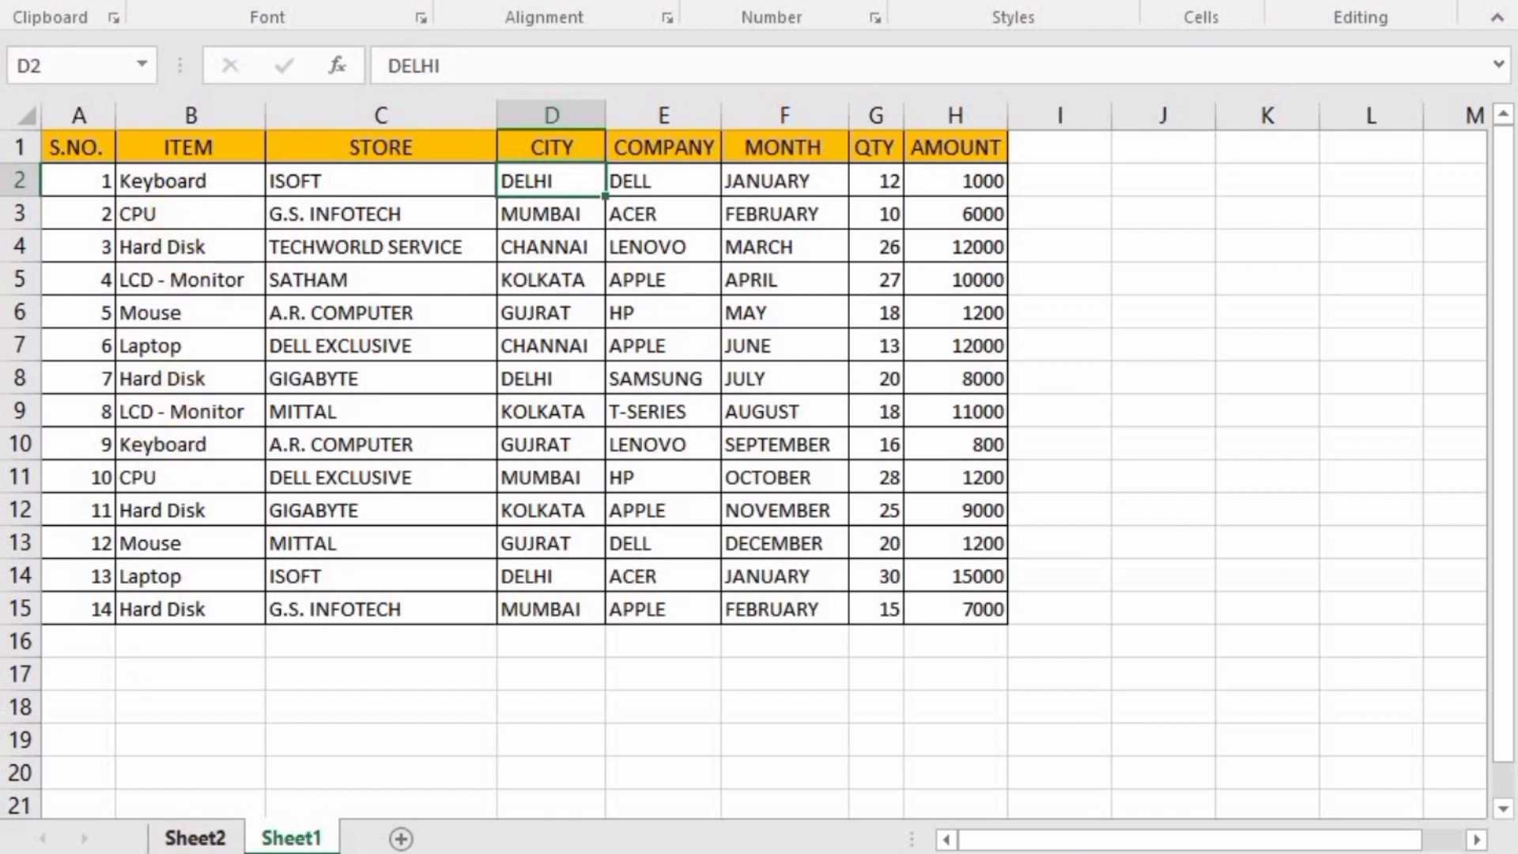
click(186, 835)
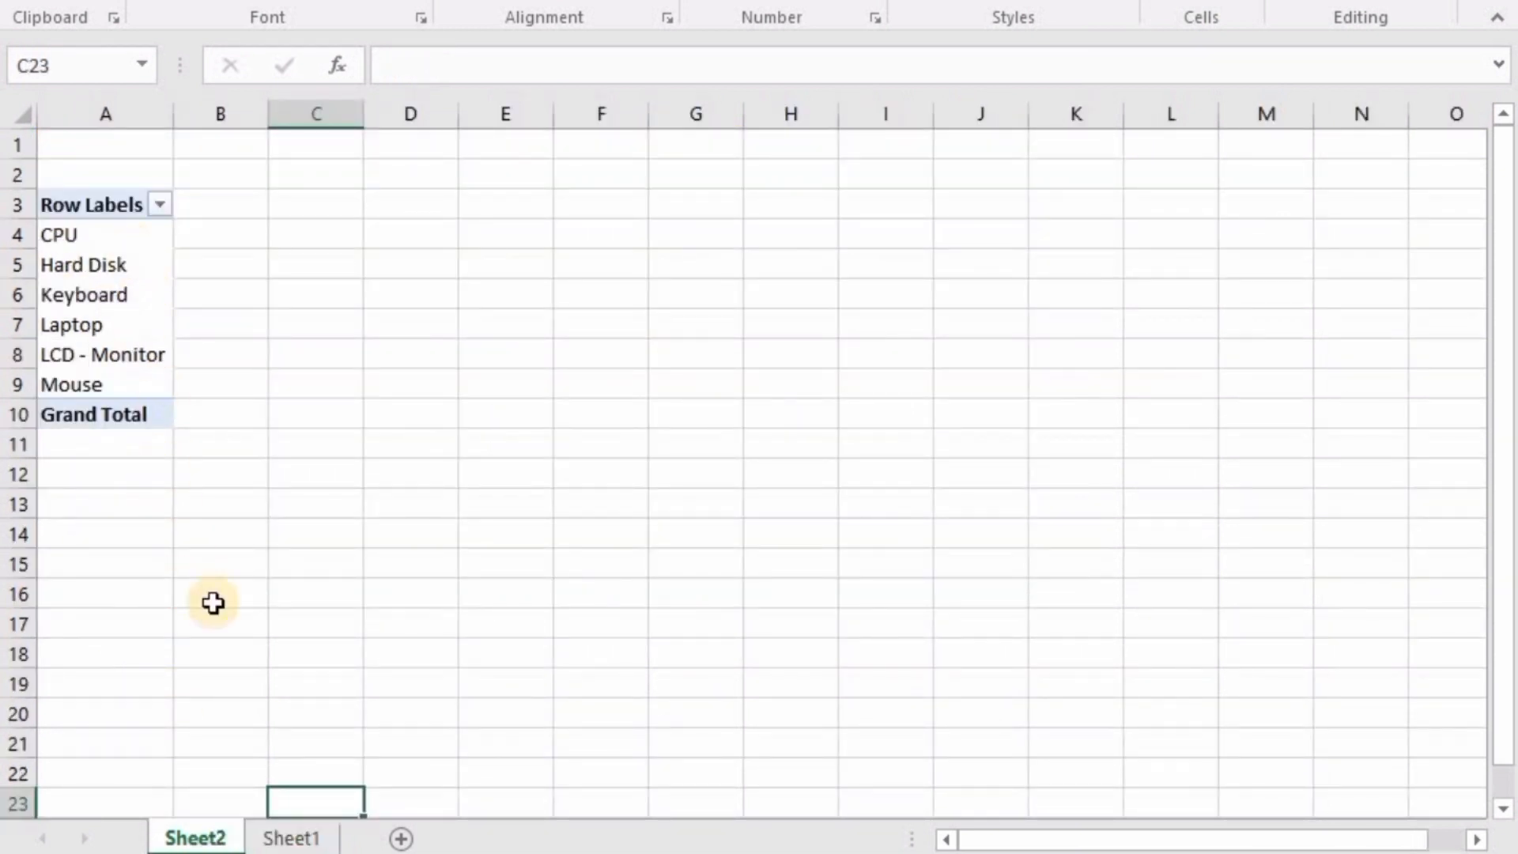
click(102, 354)
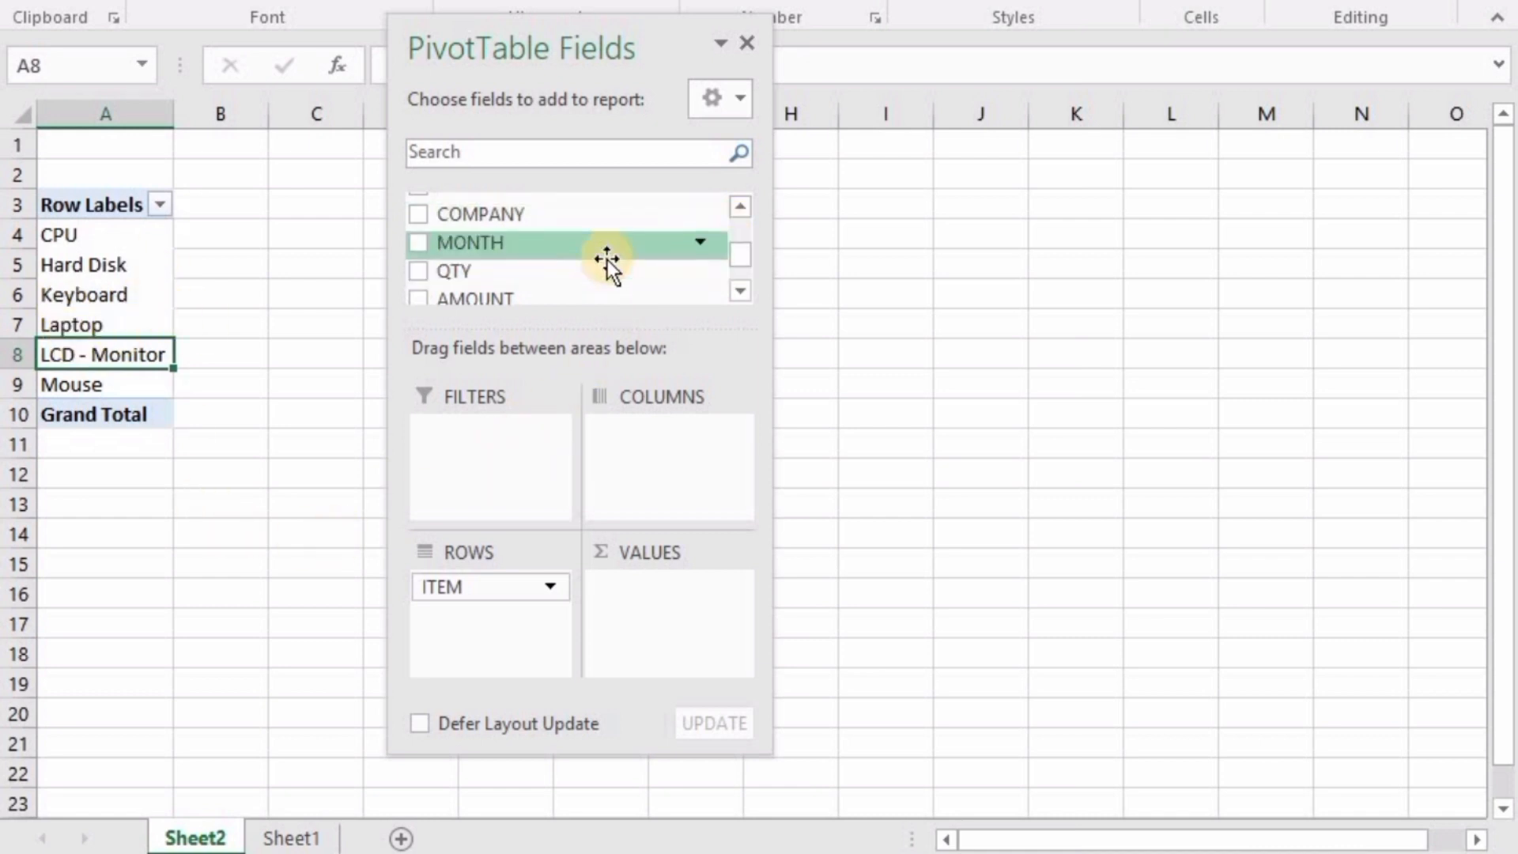
drag(595, 268, 644, 592)
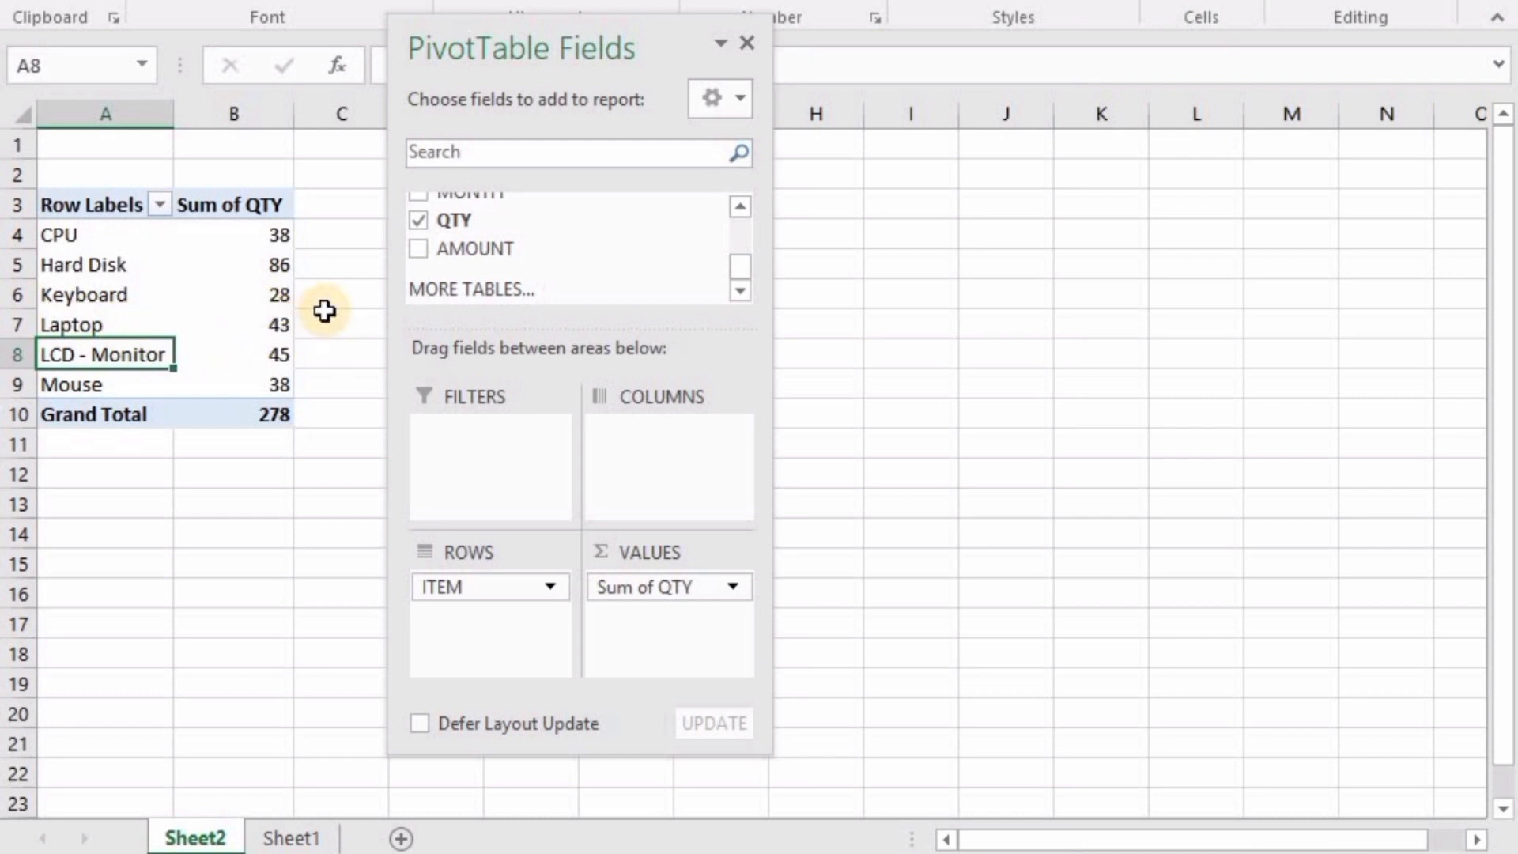
- Filter the PivotTable's row labels to show only the Hard Disk item
mouse_move(281, 332)
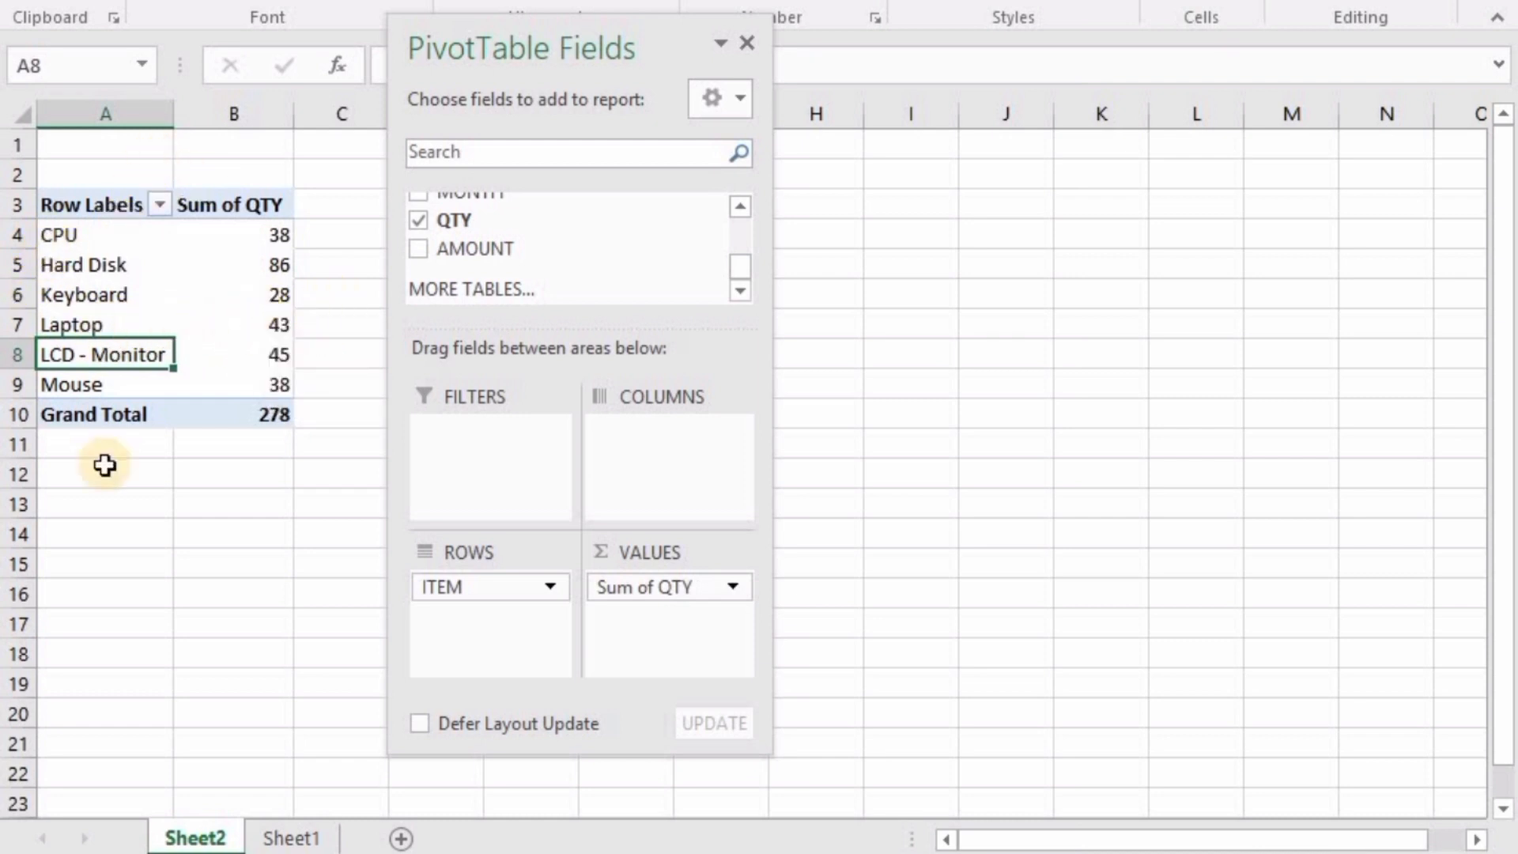
click(160, 206)
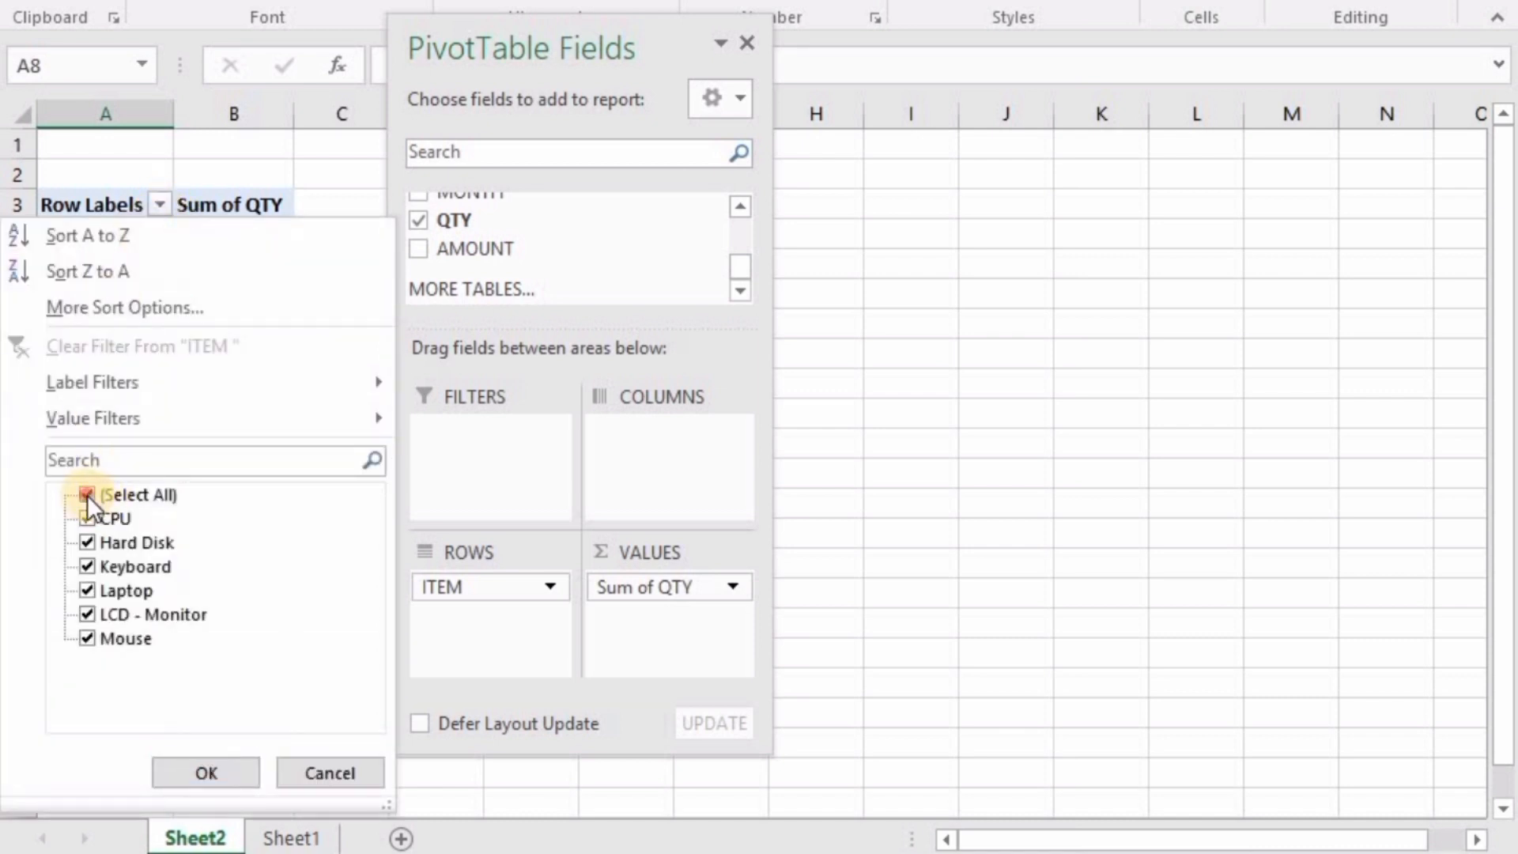
click(87, 495)
click(88, 541)
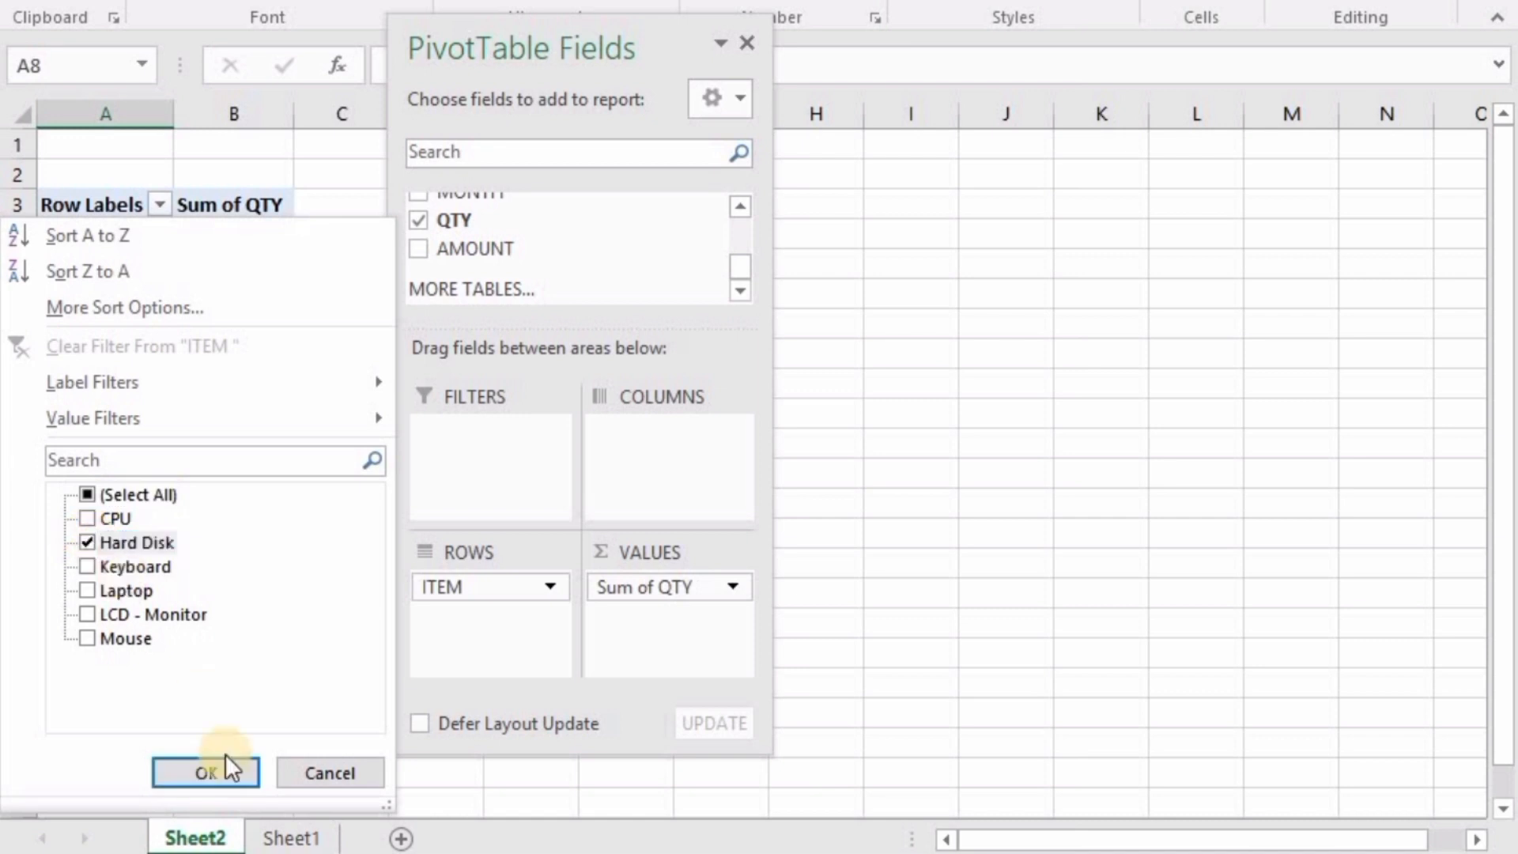
click(224, 765)
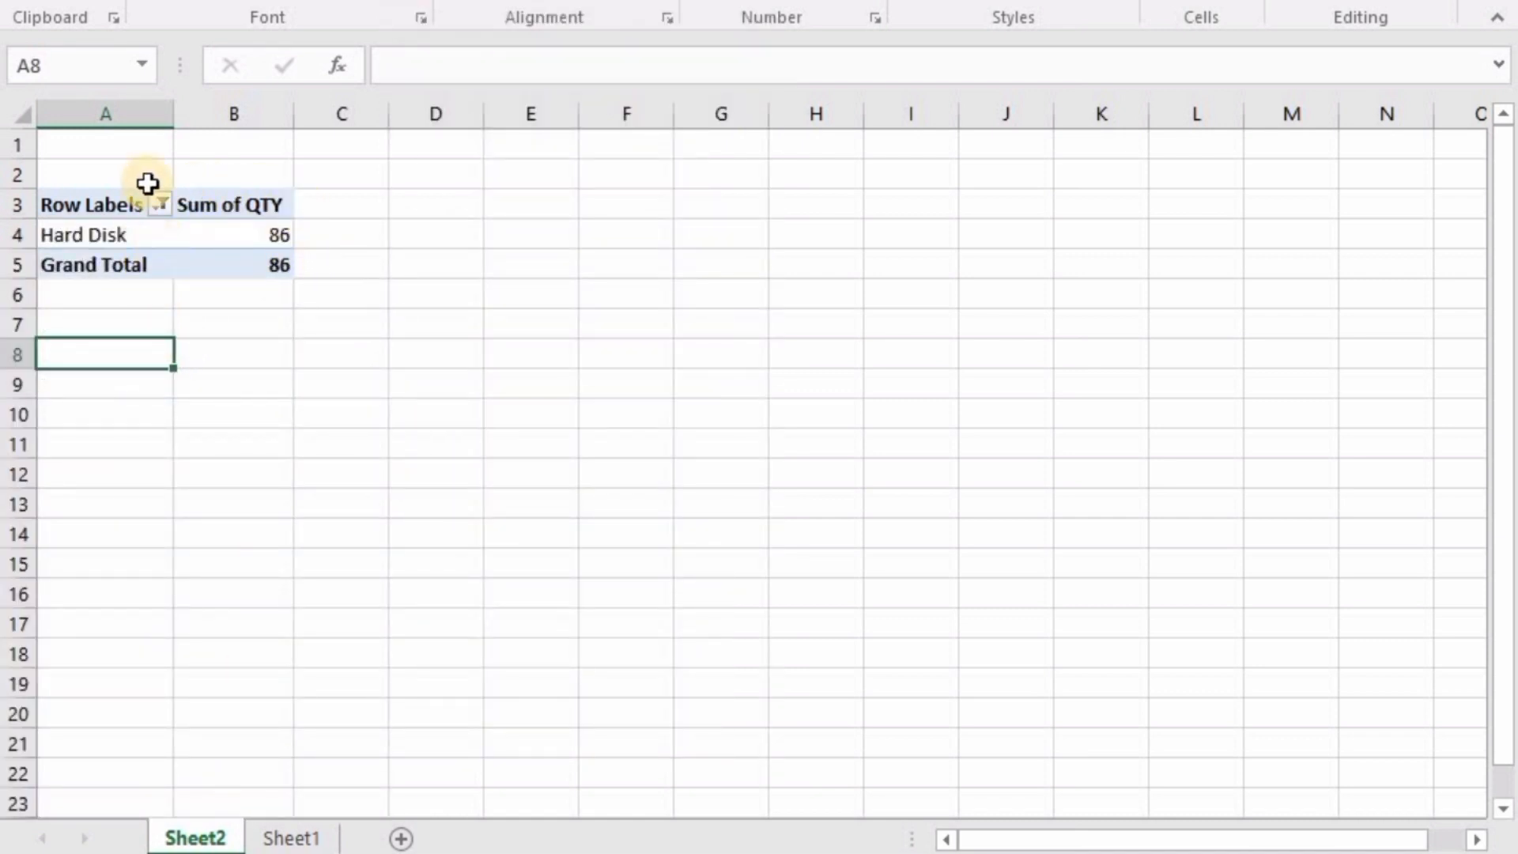
- Restore all items in the PivotTable's row label filter
click(160, 207)
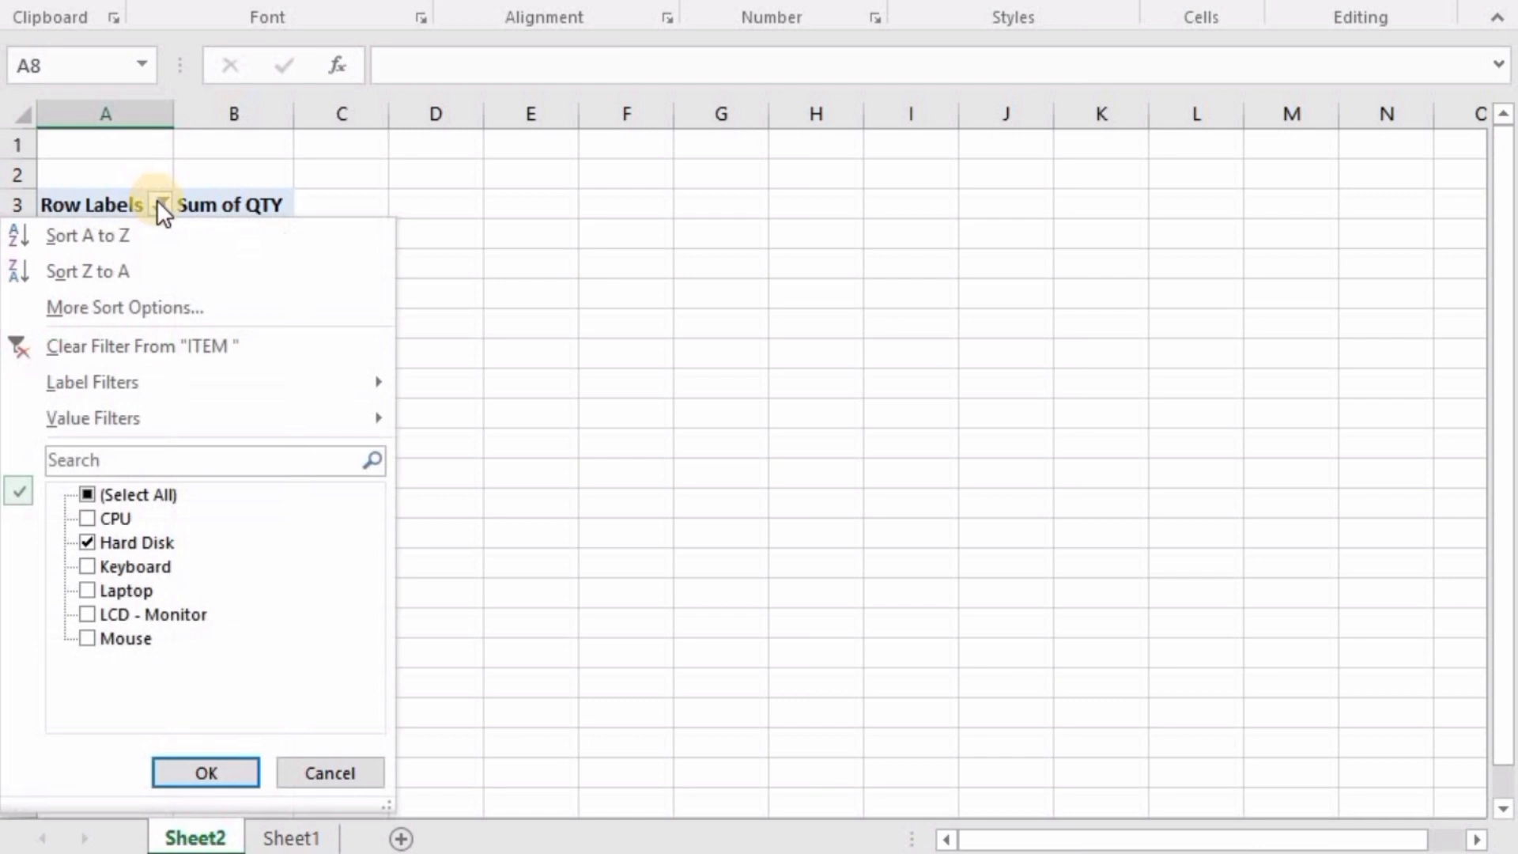
click(88, 494)
click(182, 771)
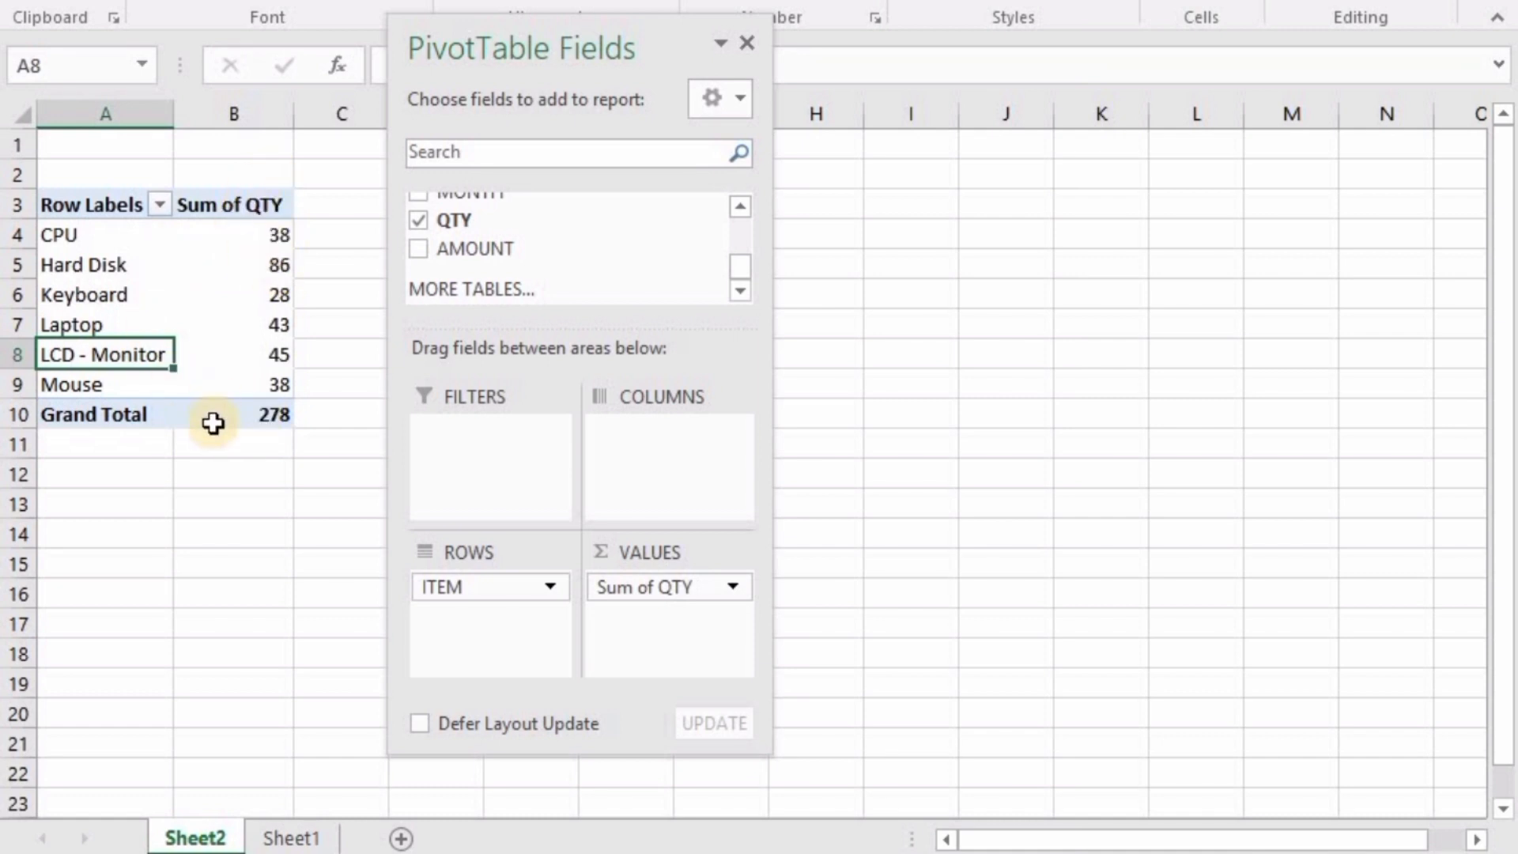
- Add the MONTH field to the PivotTable's filters area and filter the report by JUNE
mouse_move(746, 264)
mouse_down()
mouse_move(740, 237)
mouse_move(764, 281)
mouse_move(764, 221)
mouse_move(762, 253)
mouse_up()
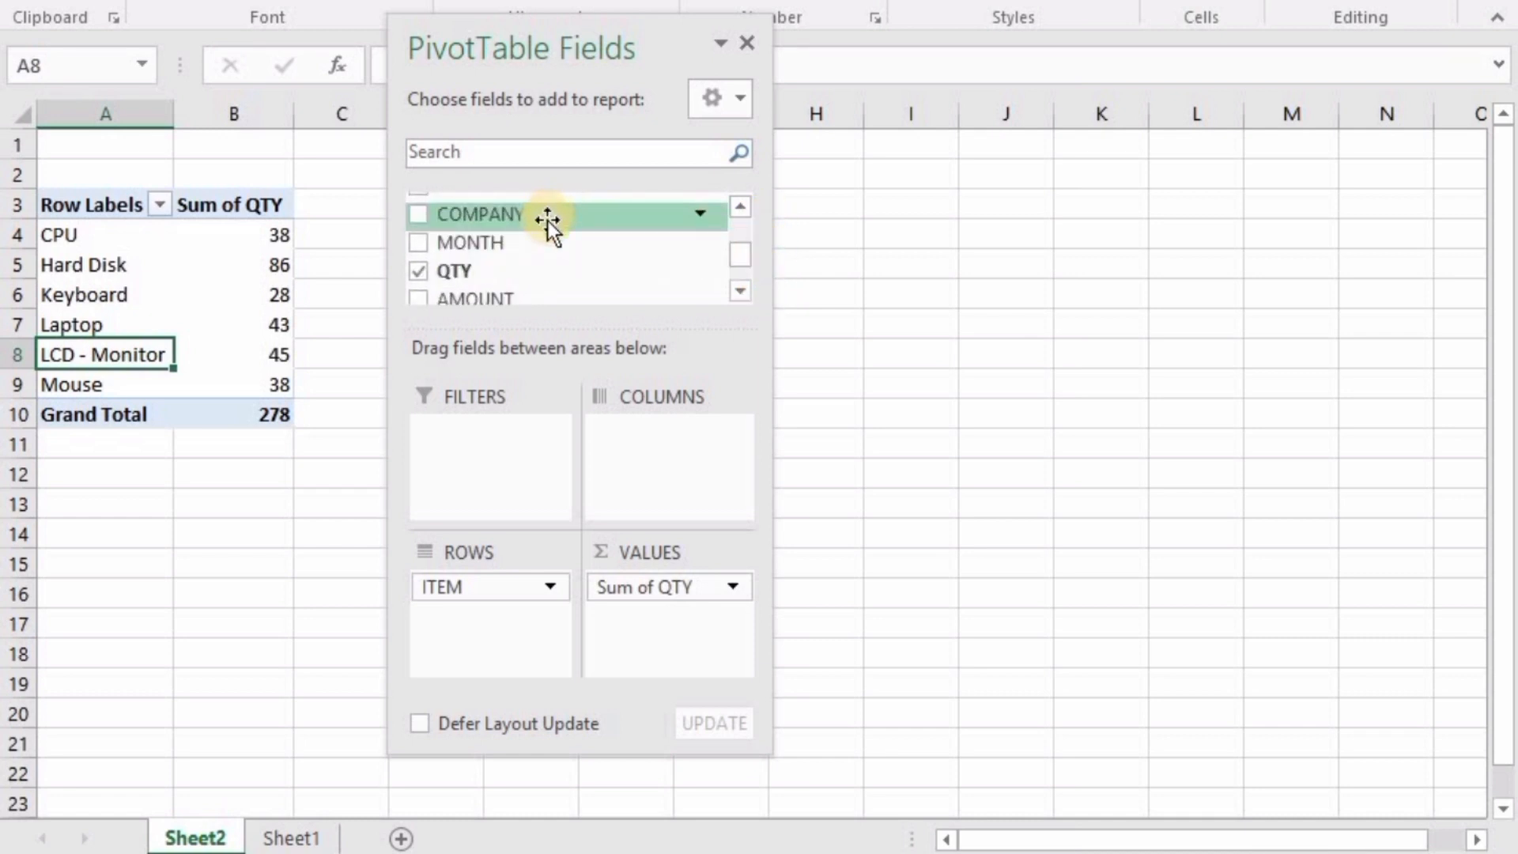
drag(473, 241, 481, 460)
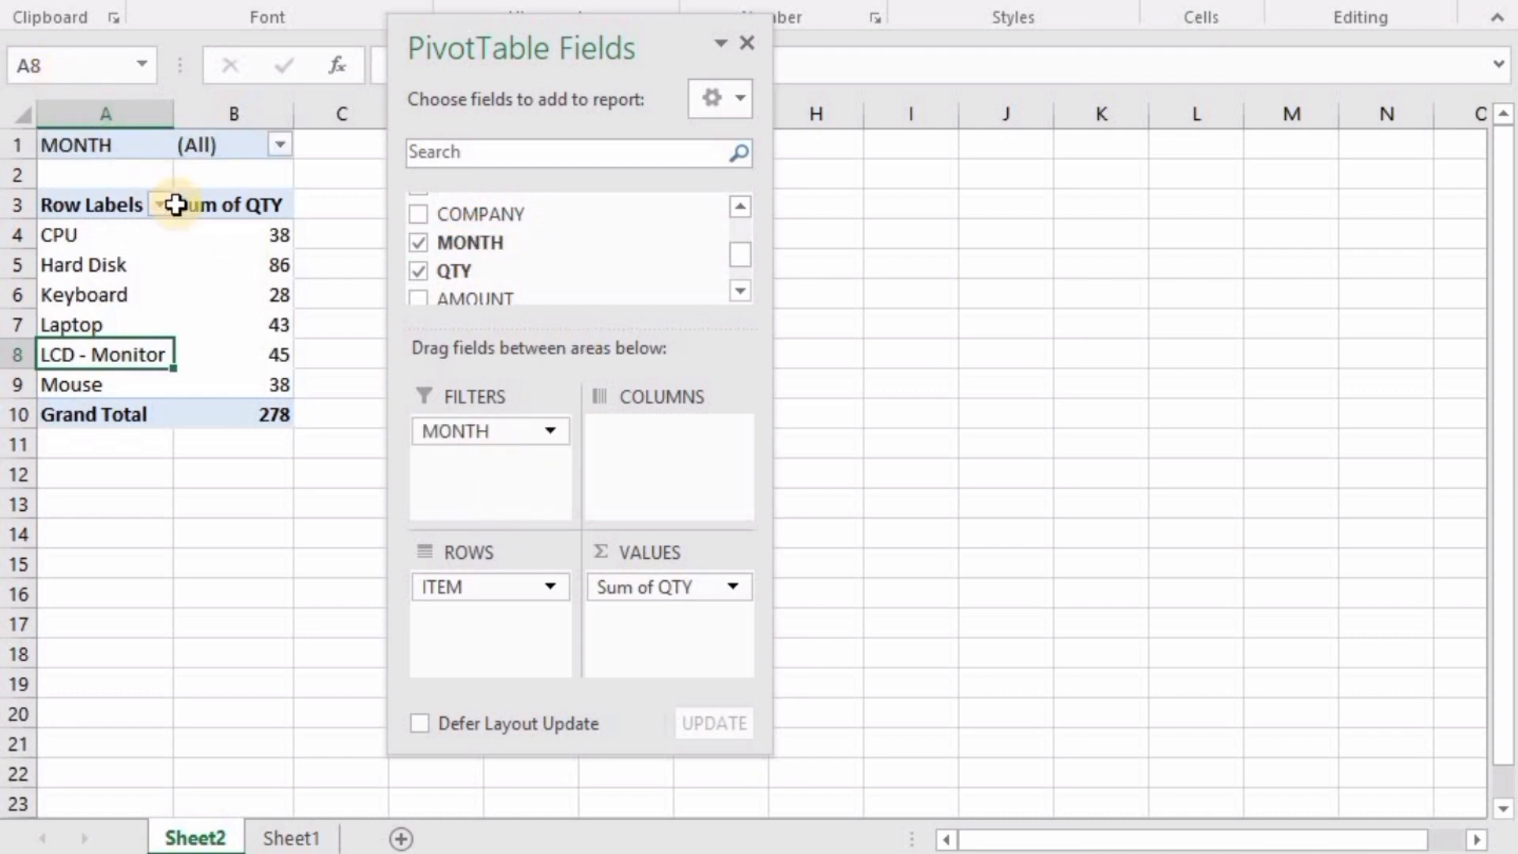
click(278, 147)
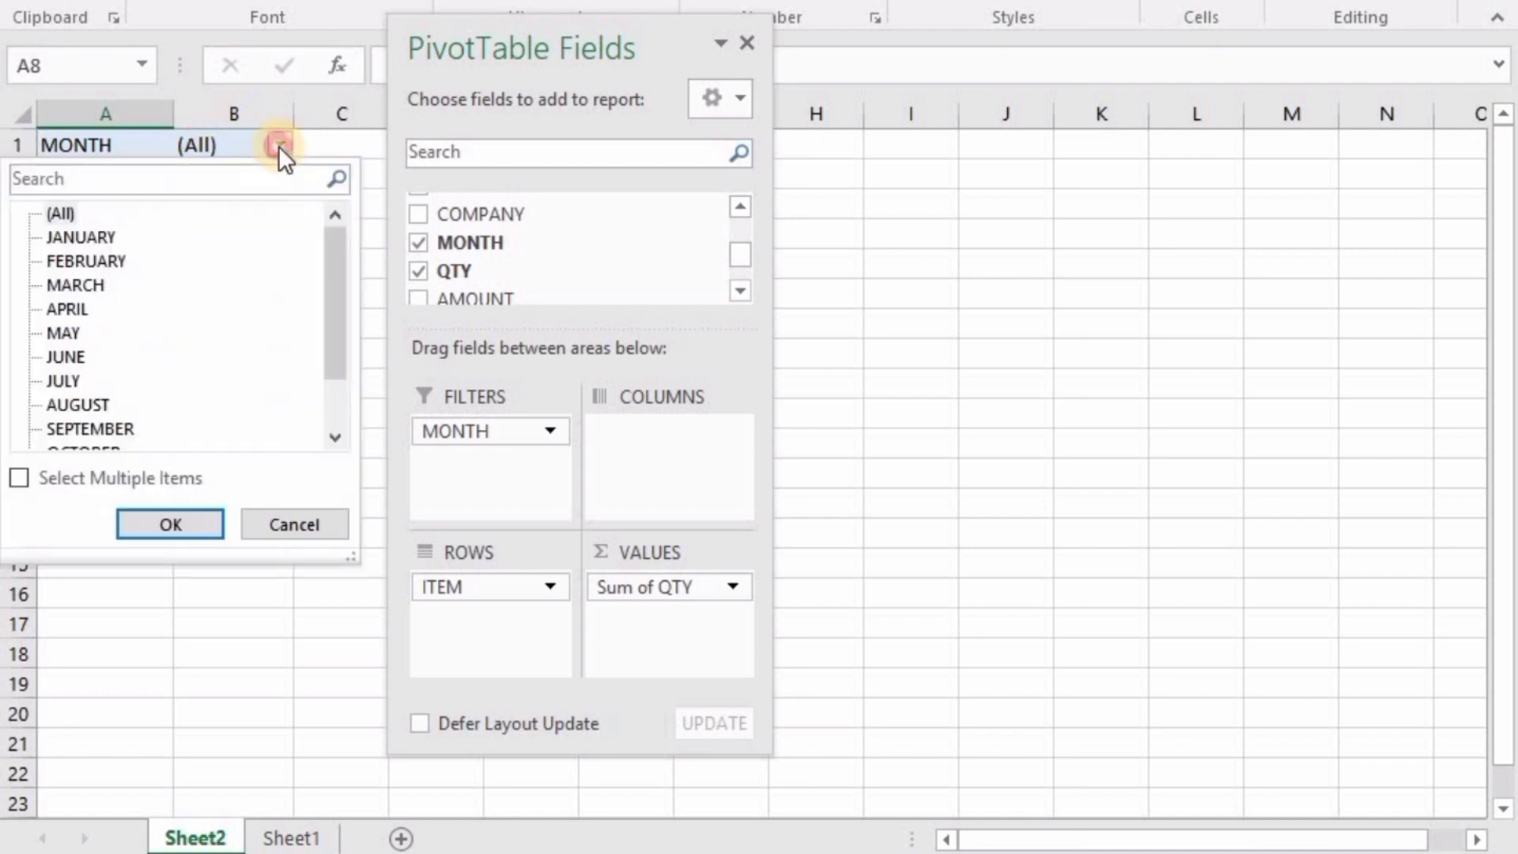
click(69, 357)
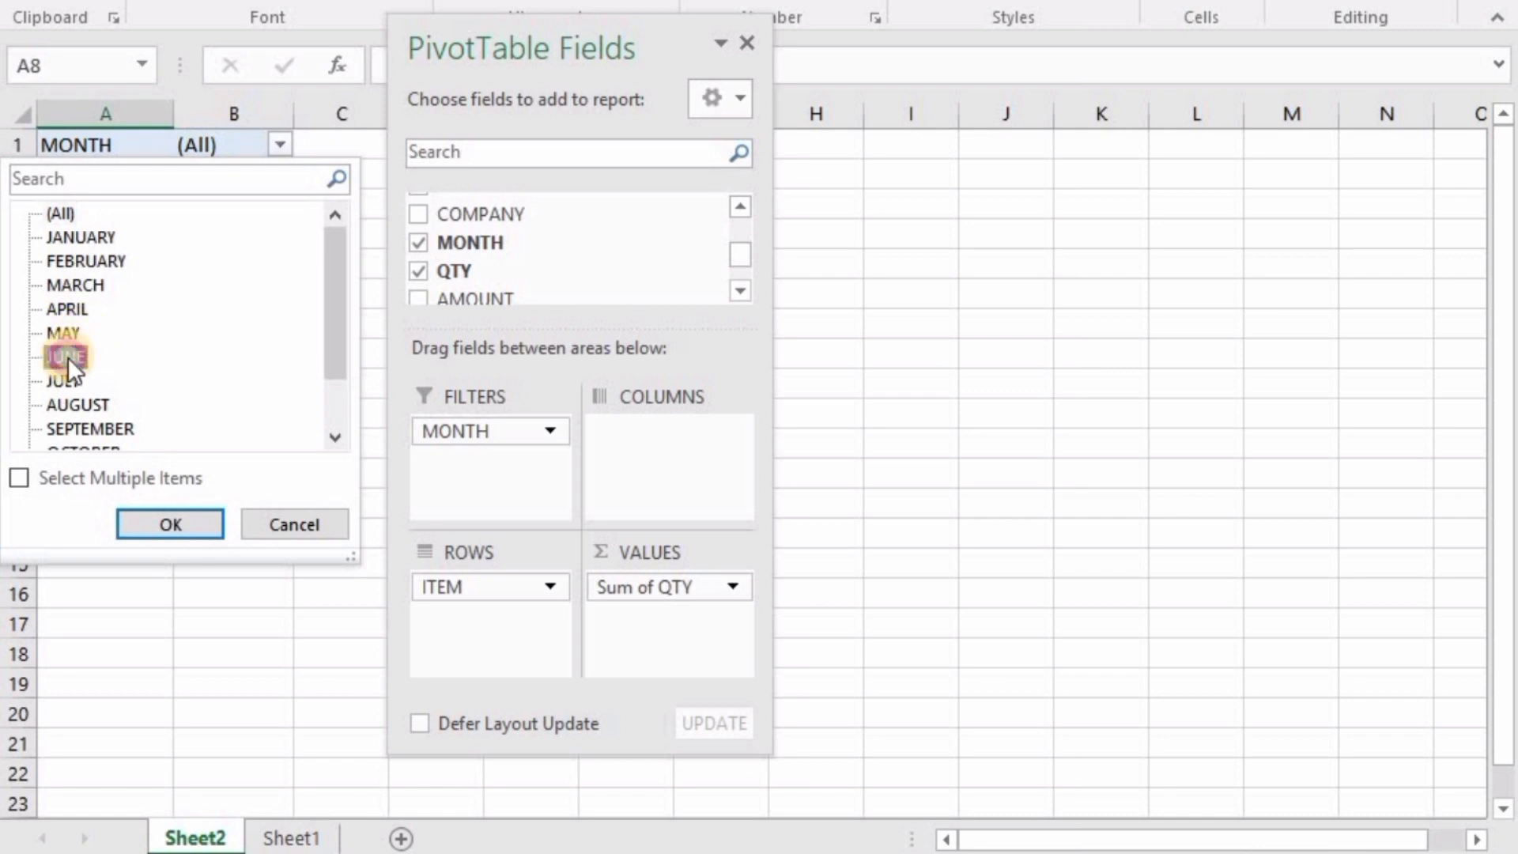
click(166, 526)
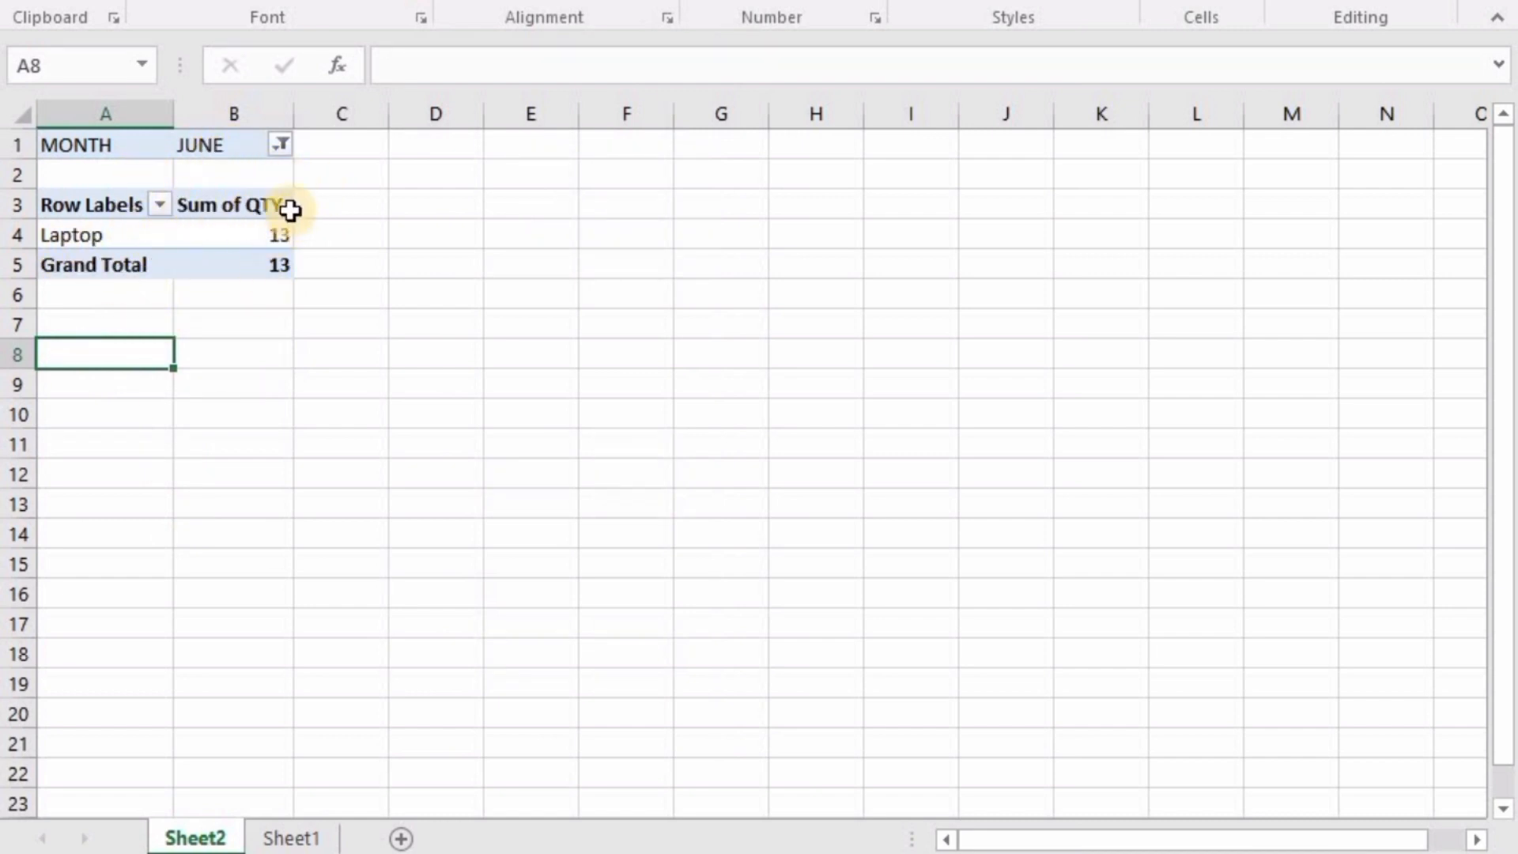
- Switch the PivotTable's MONTH filter to APRIL
click(281, 144)
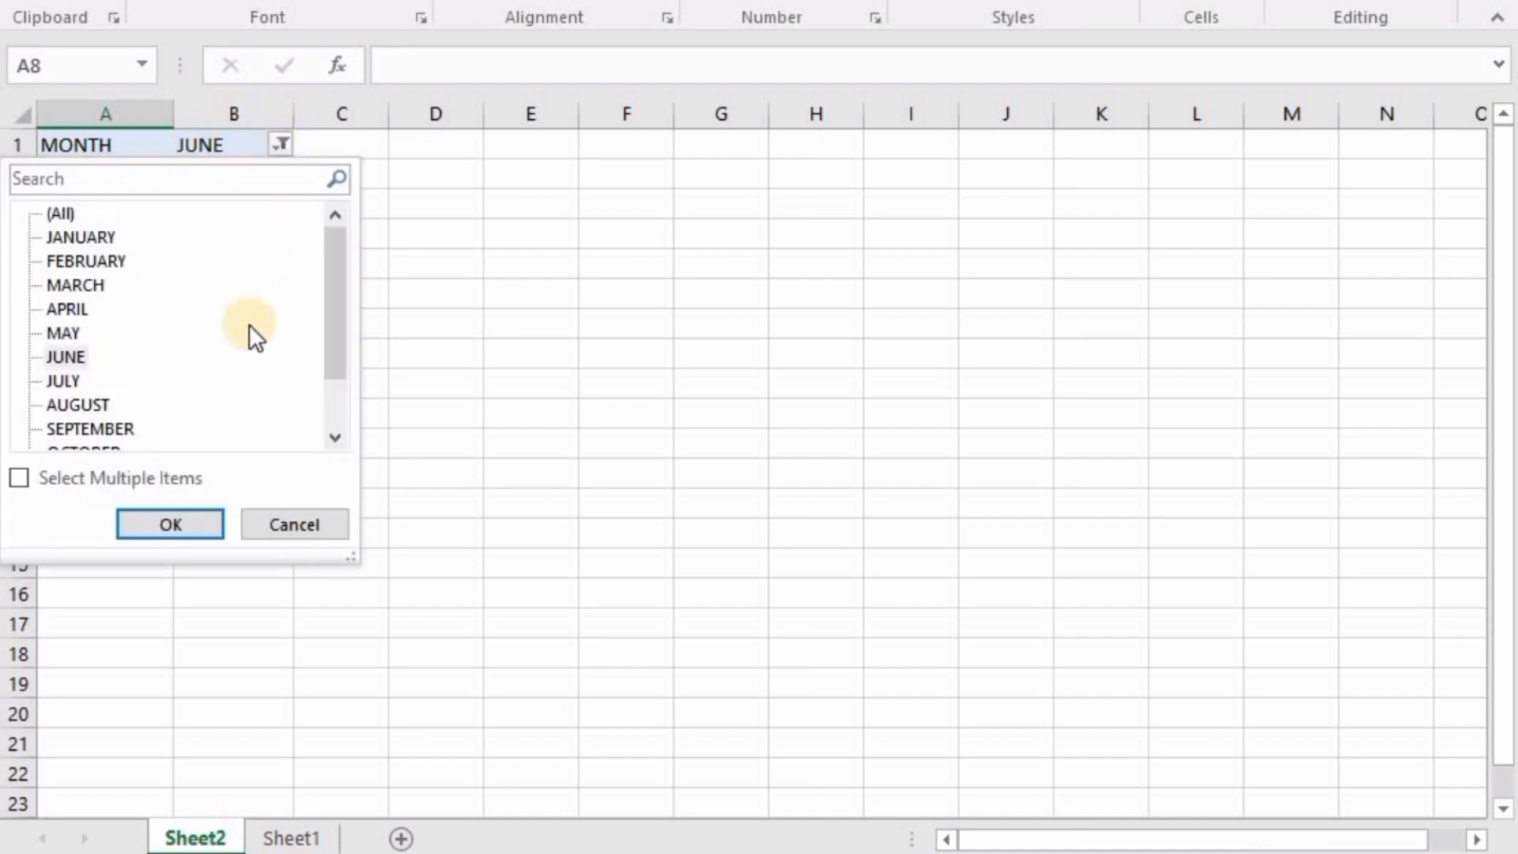
click(68, 305)
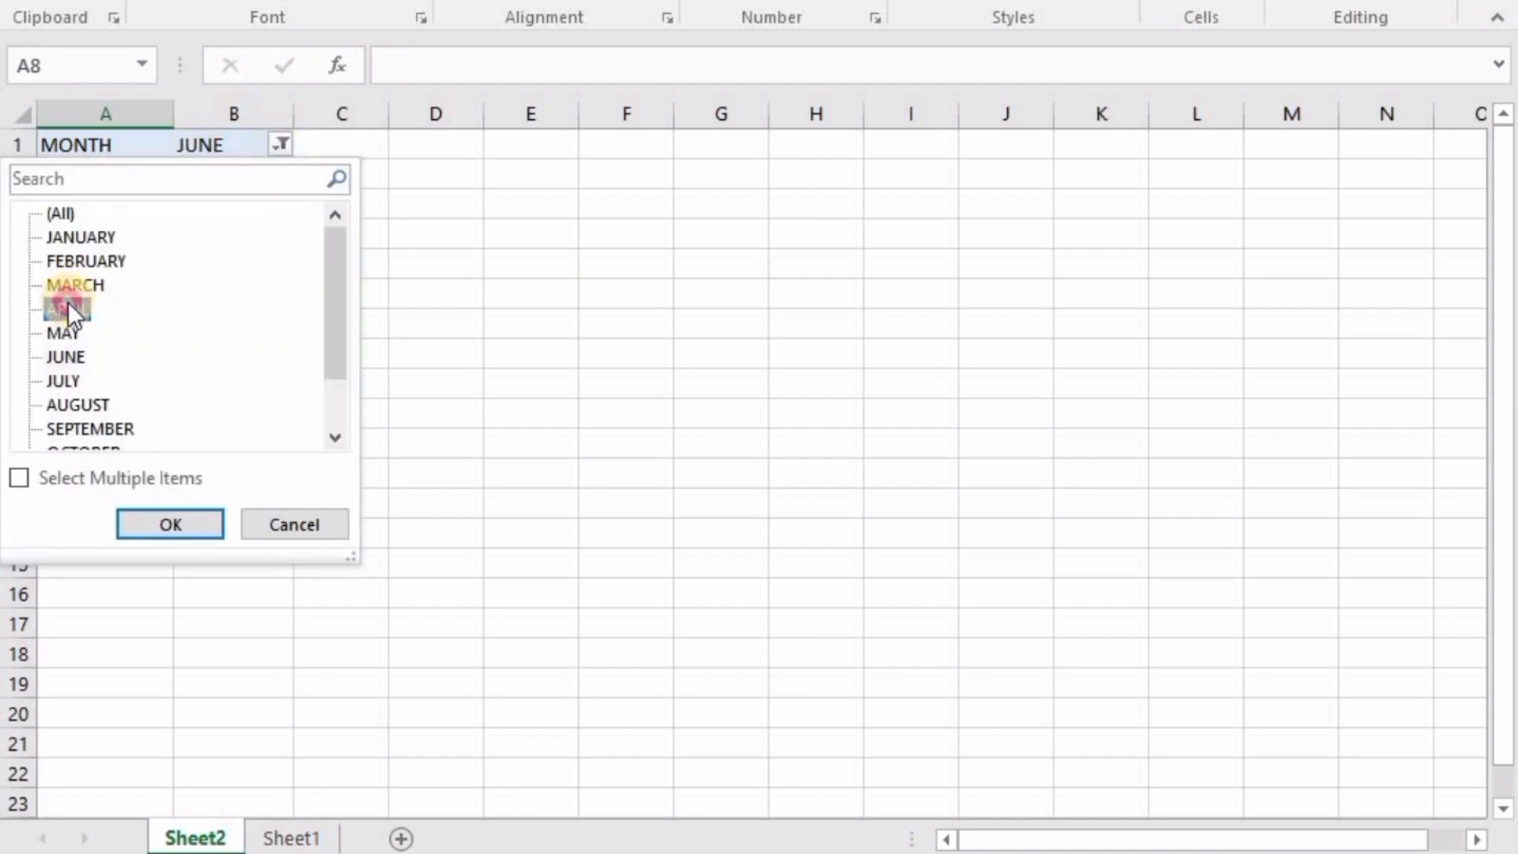
click(144, 522)
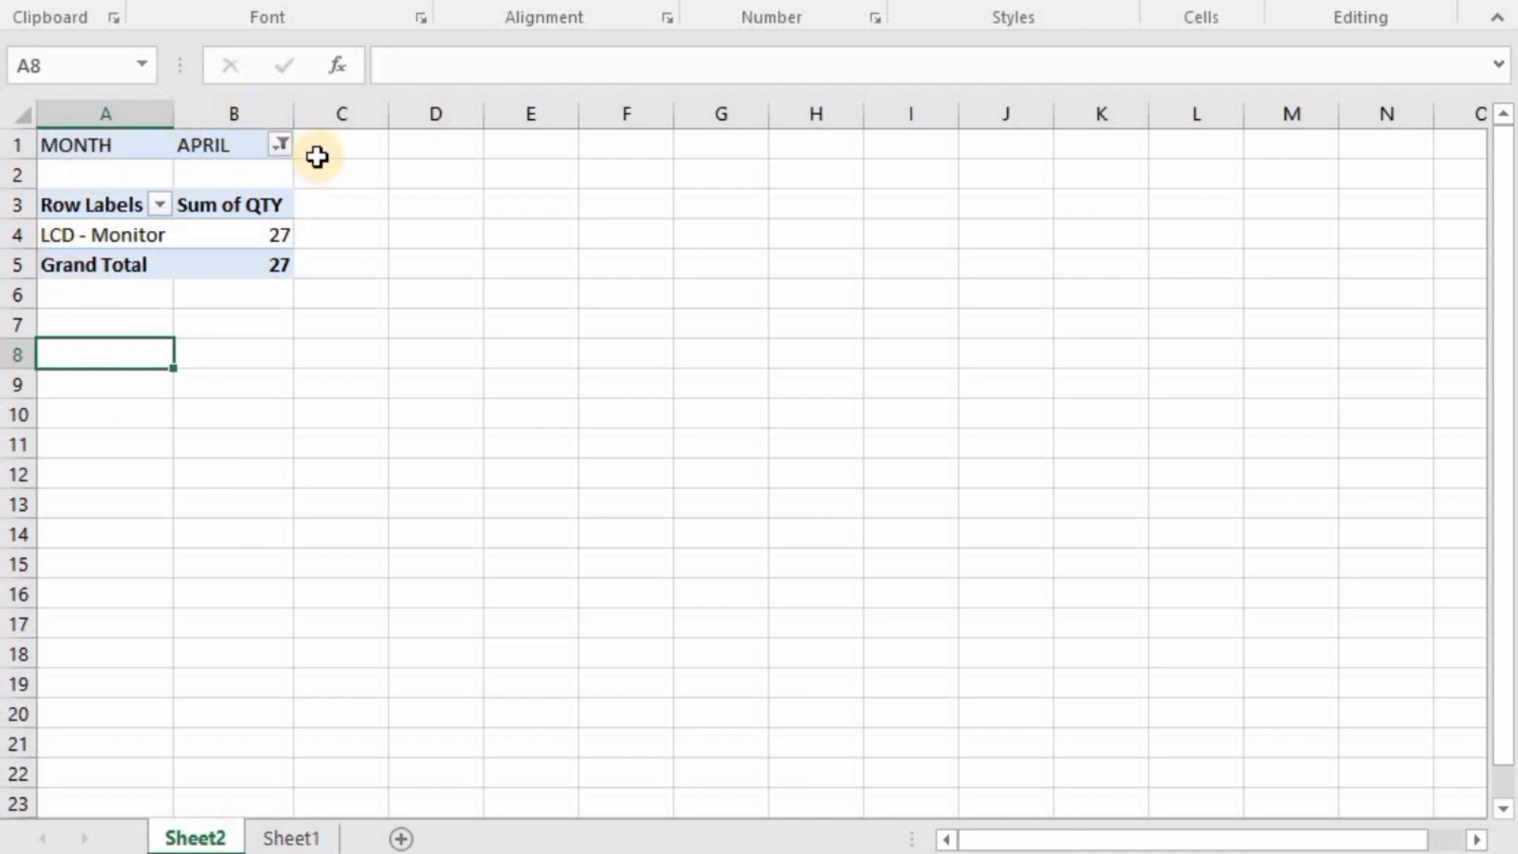
- Reset the PivotTable's MONTH filter to (All)
click(281, 144)
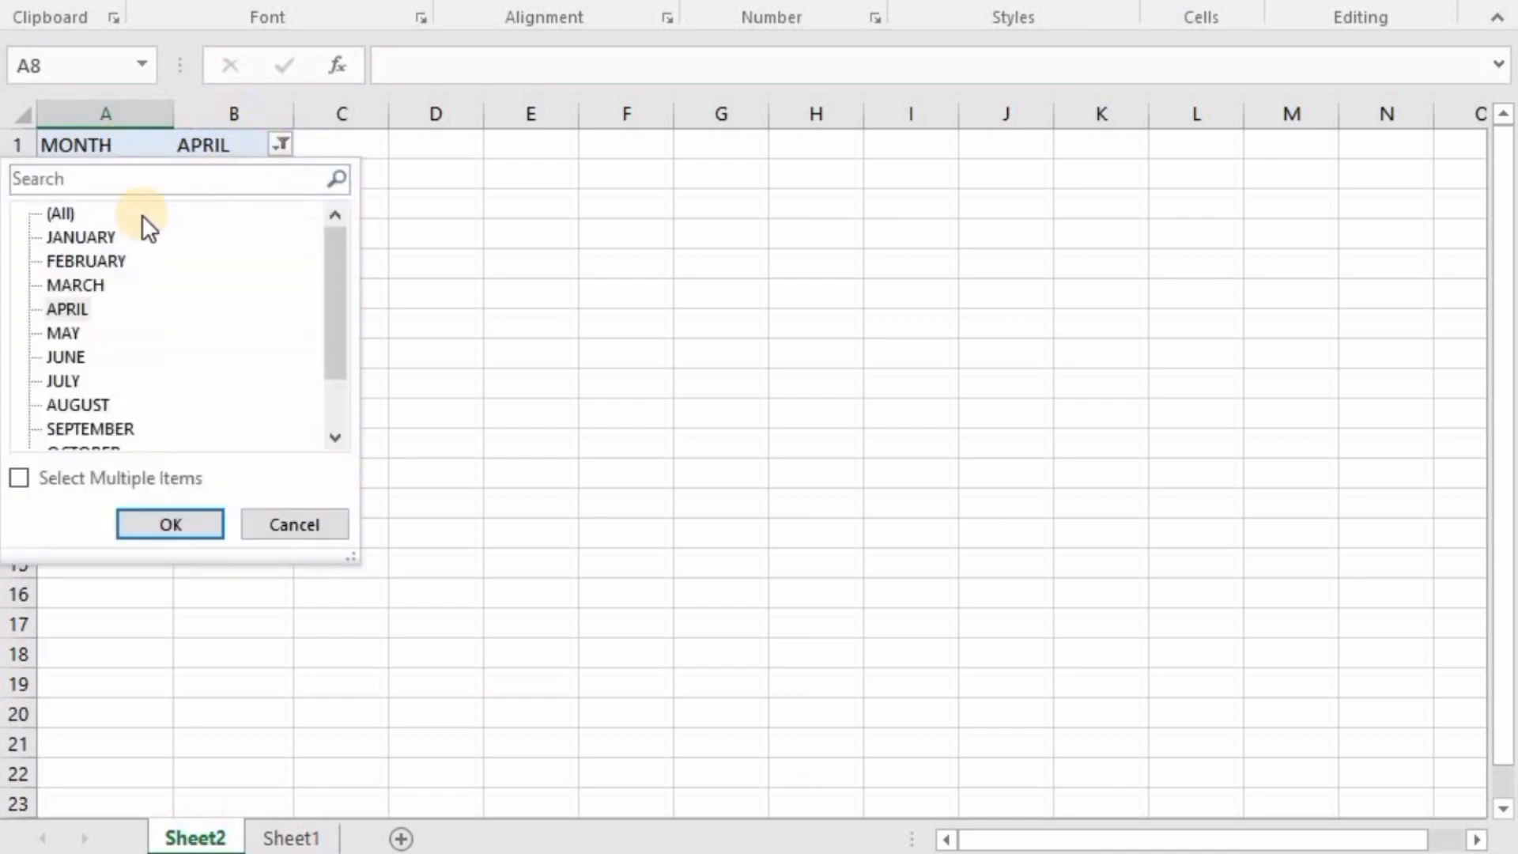
click(55, 211)
click(176, 524)
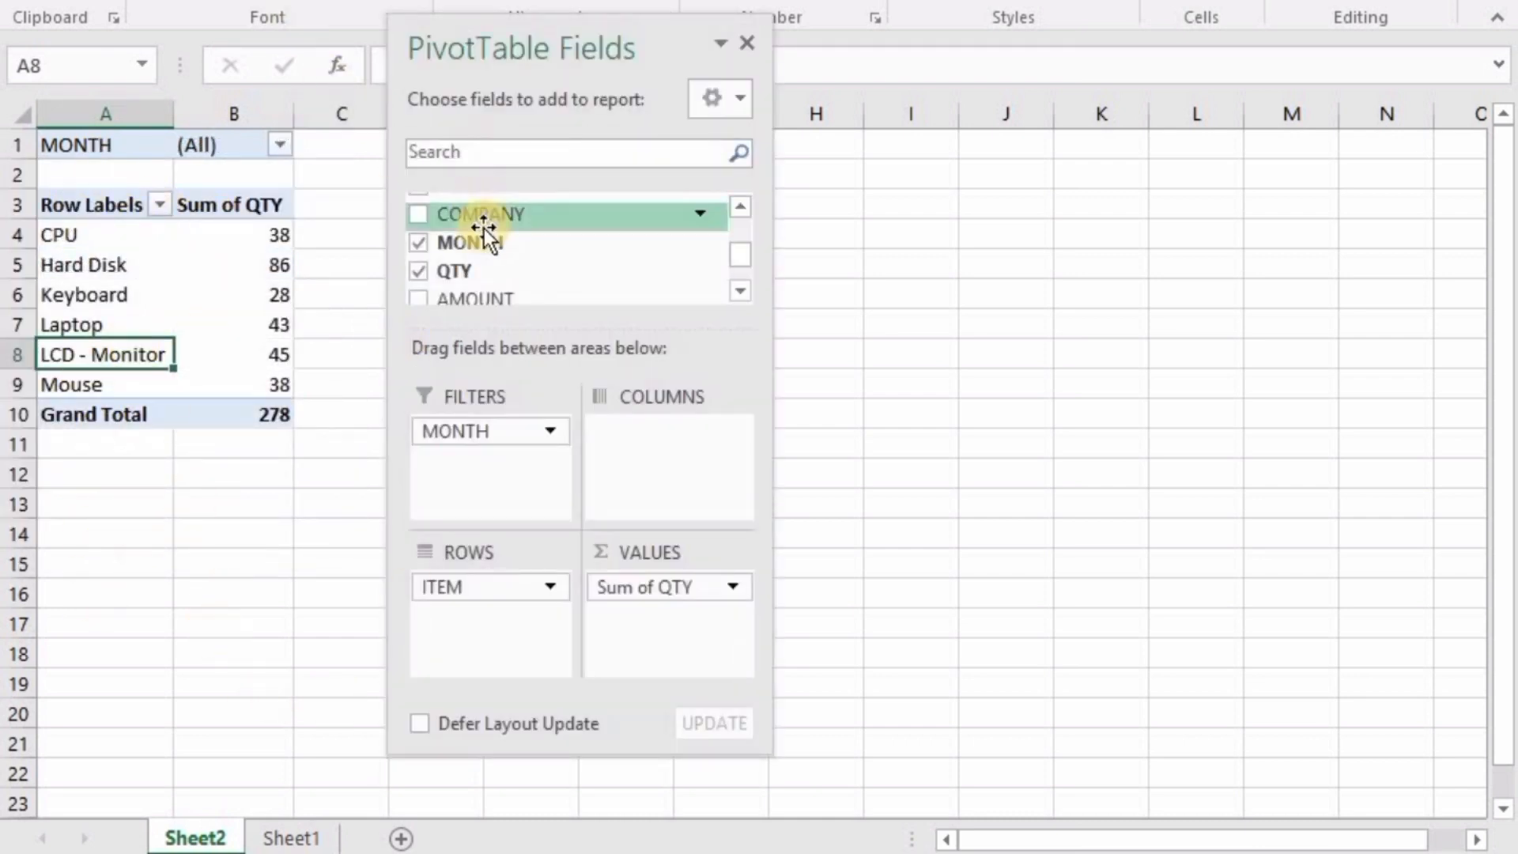
- Add the AMOUNT field to the PivotTable's values area and move the PivotTable Fields pane aside to review the CPU and Hard Disk rows
click(740, 291)
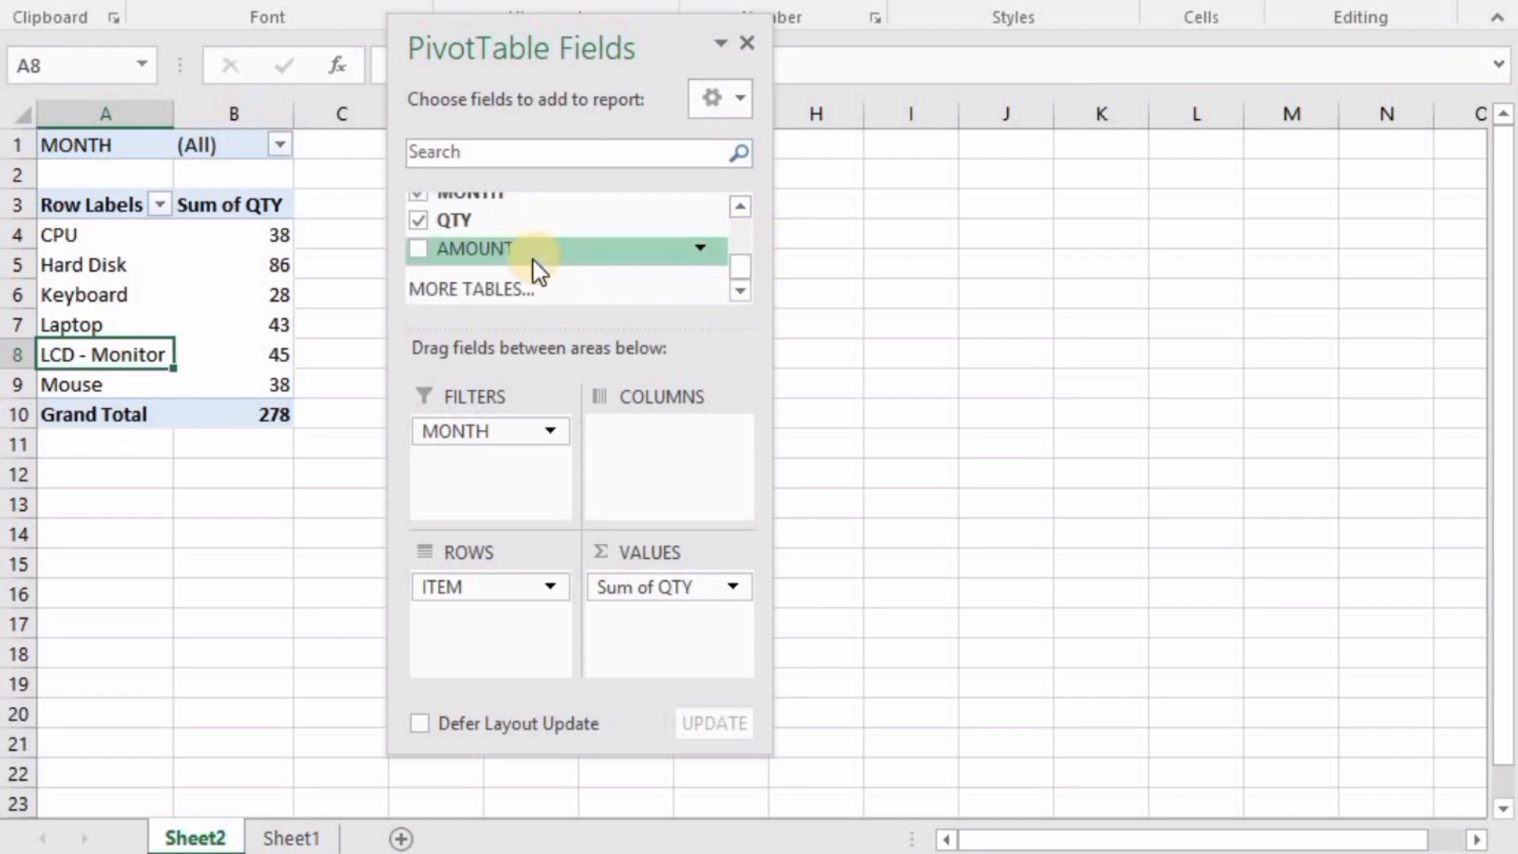
drag(560, 249, 657, 627)
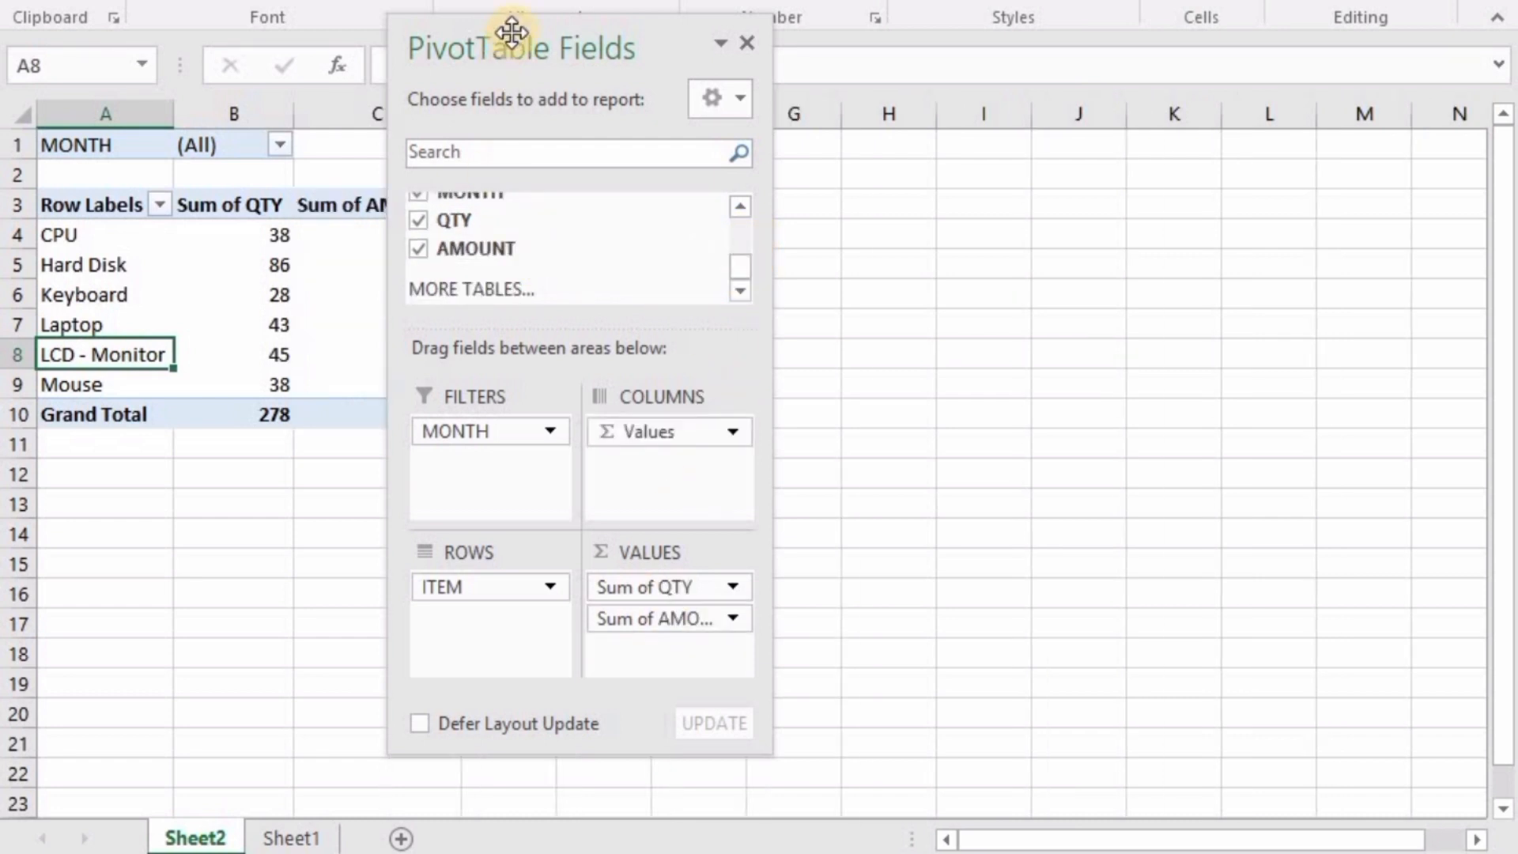
drag(512, 32, 613, 2)
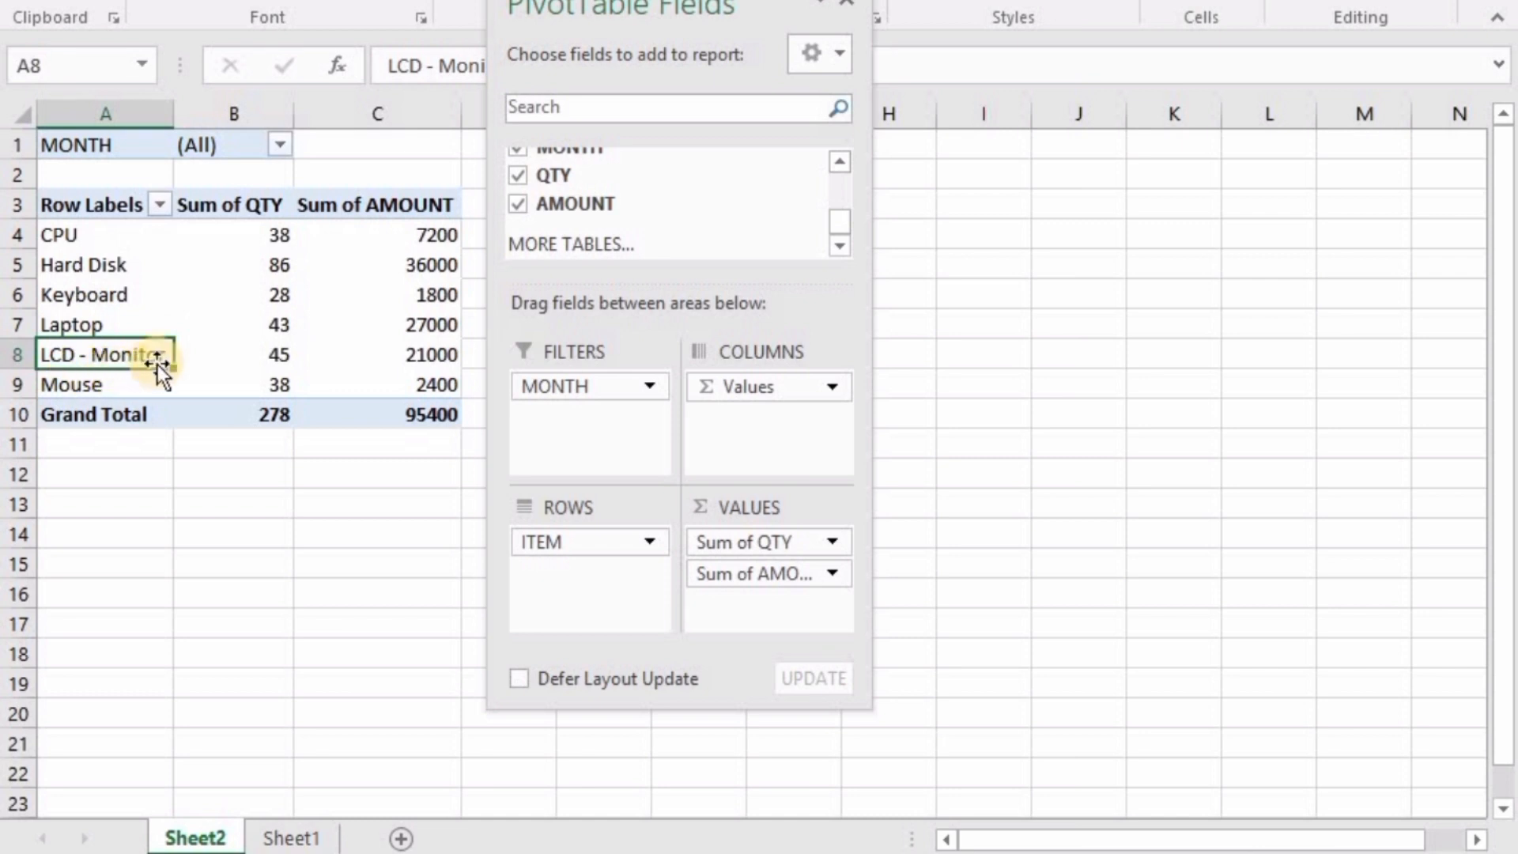
click(51, 235)
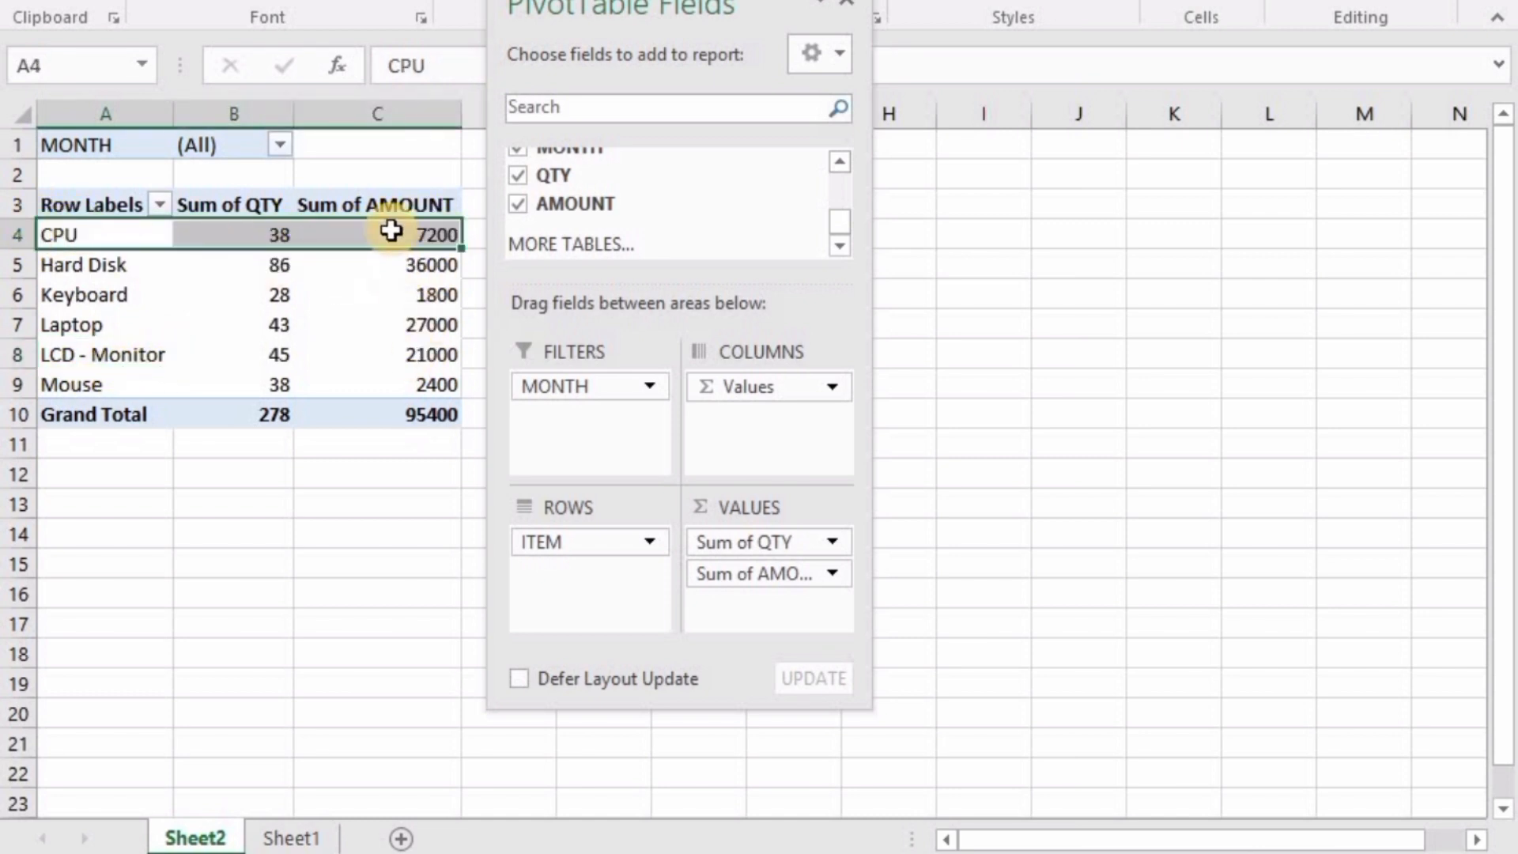
click(96, 274)
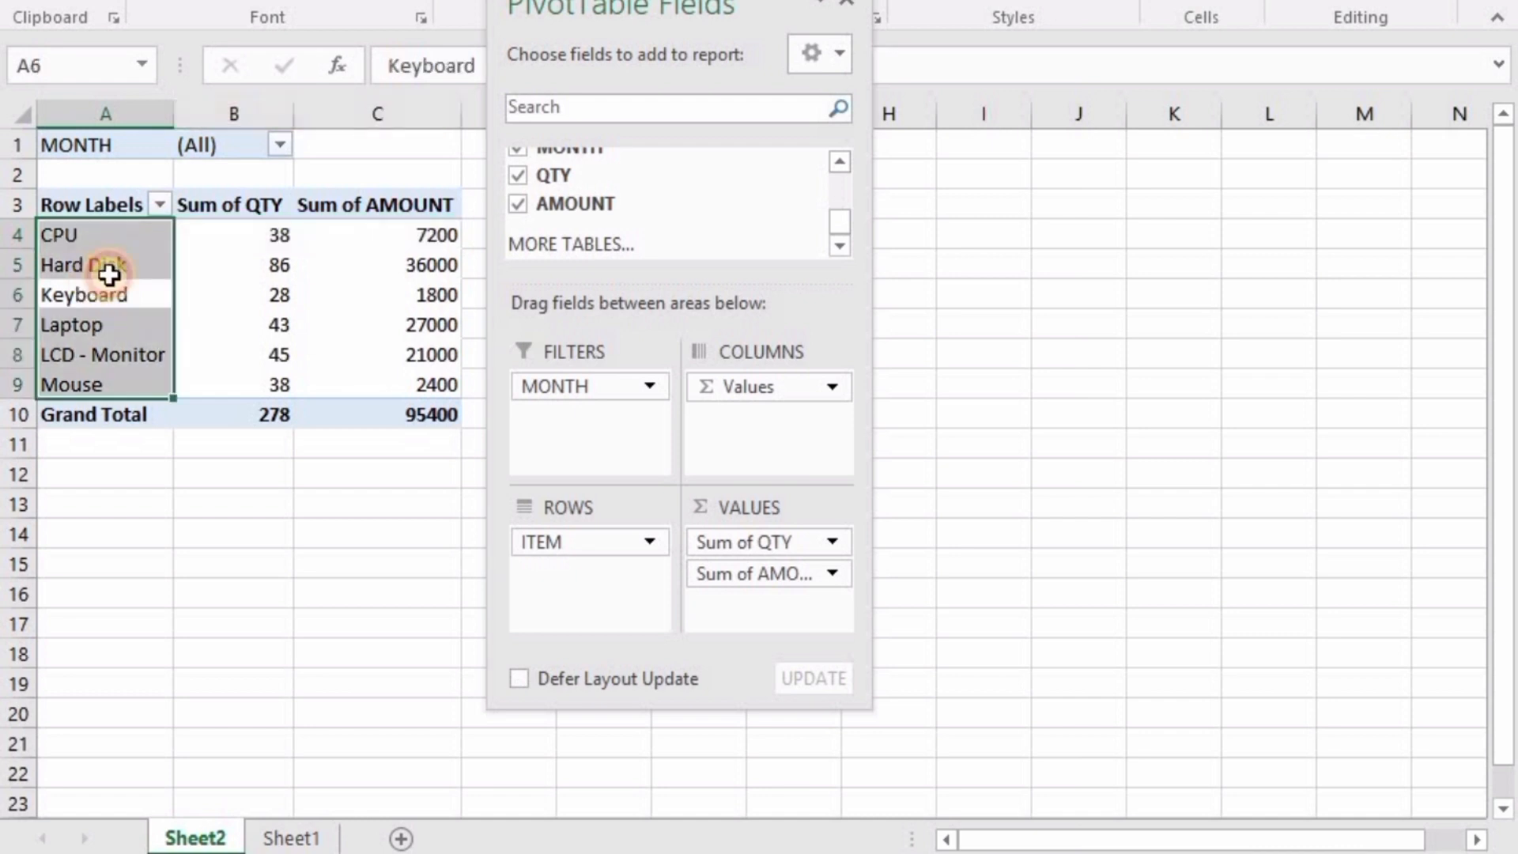
click(110, 269)
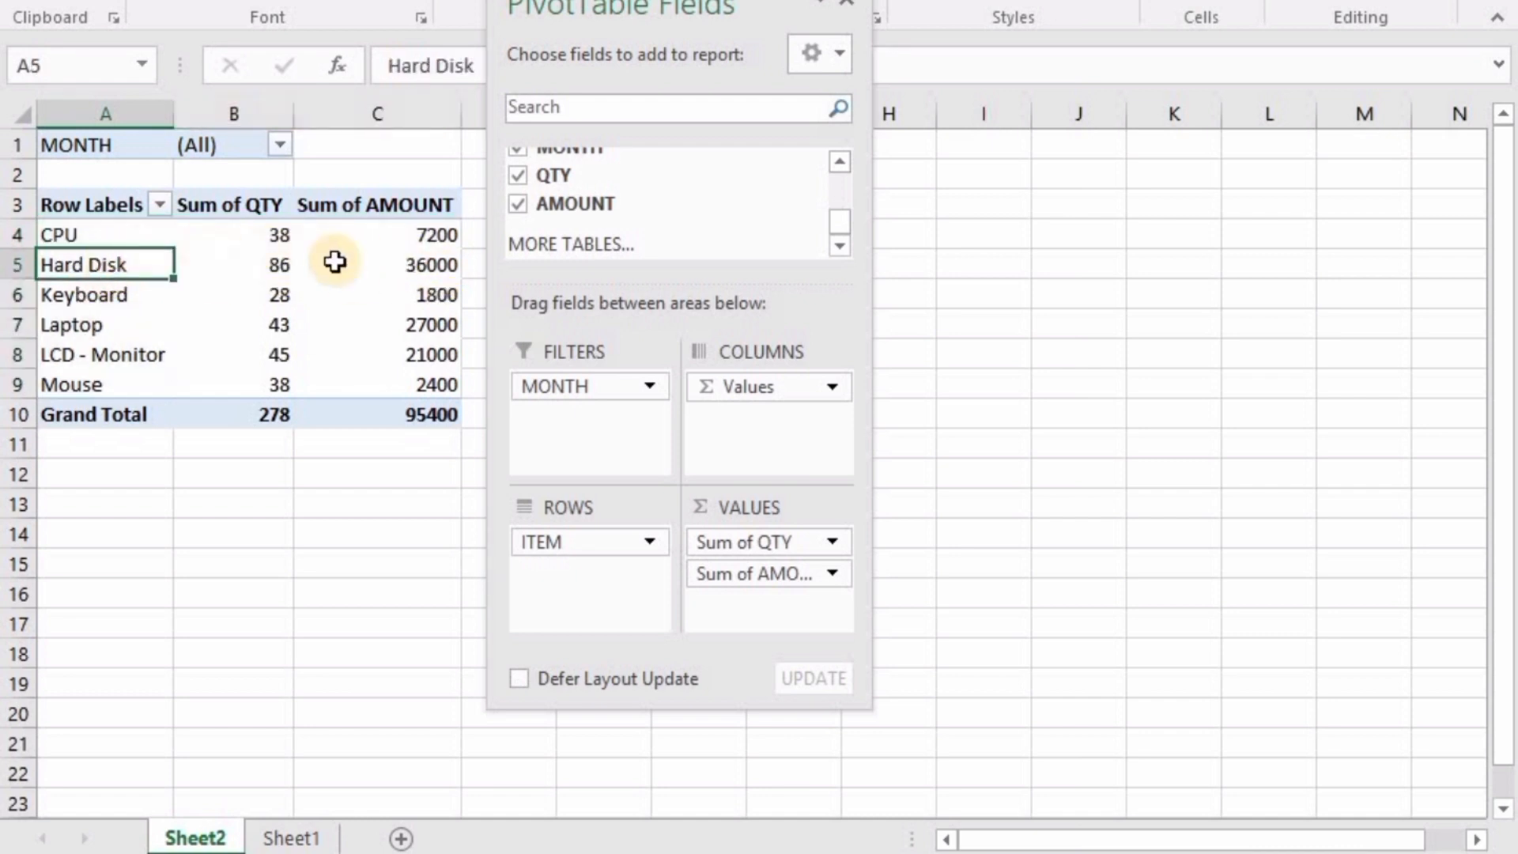
- Filter the PivotTable by the month MAY and check the grand total amount
click(280, 145)
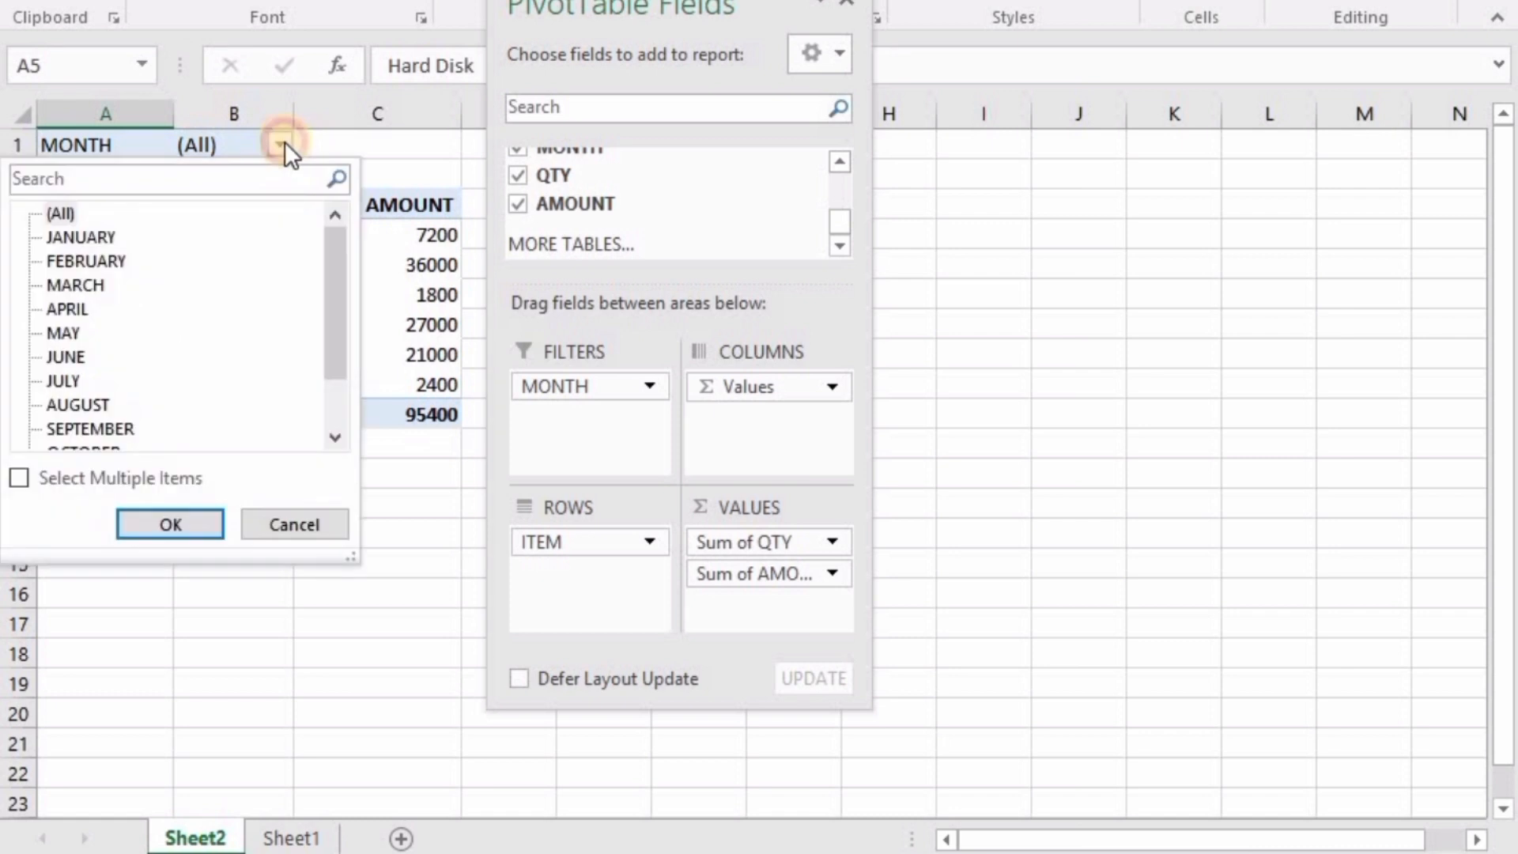
click(67, 332)
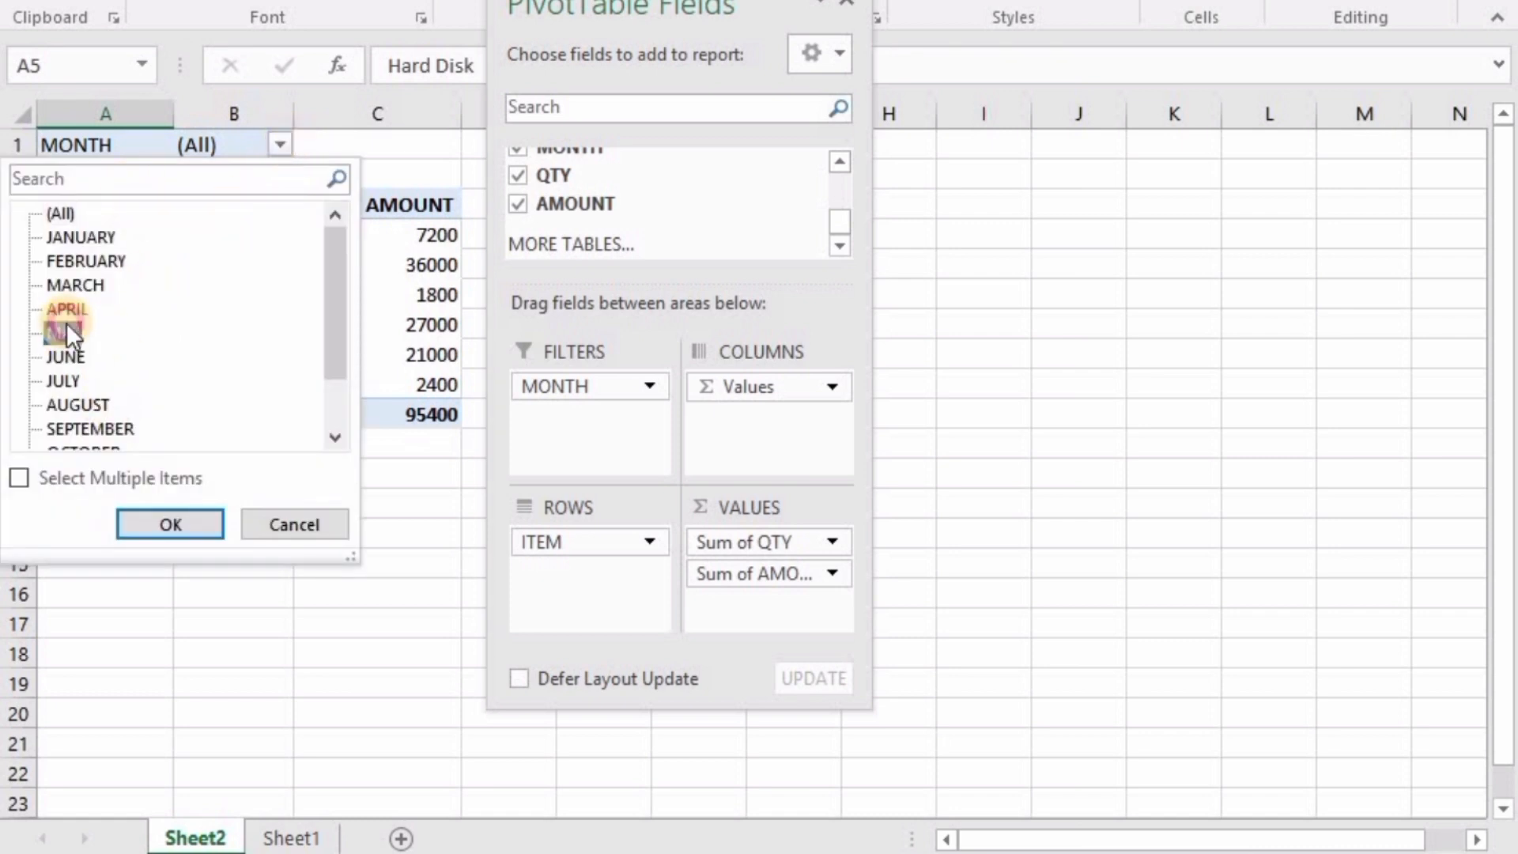
click(163, 523)
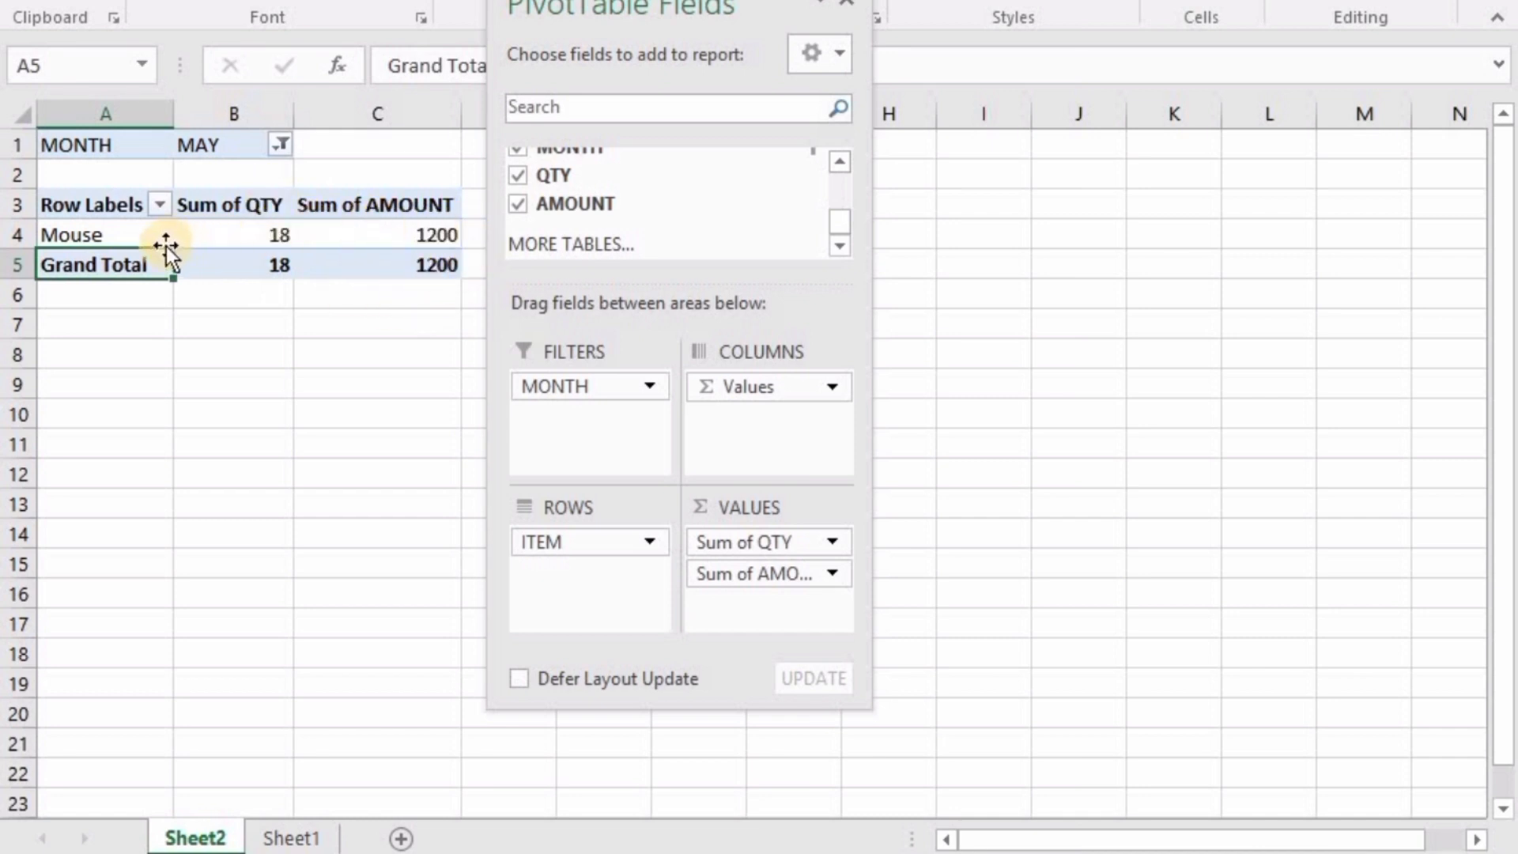
click(439, 273)
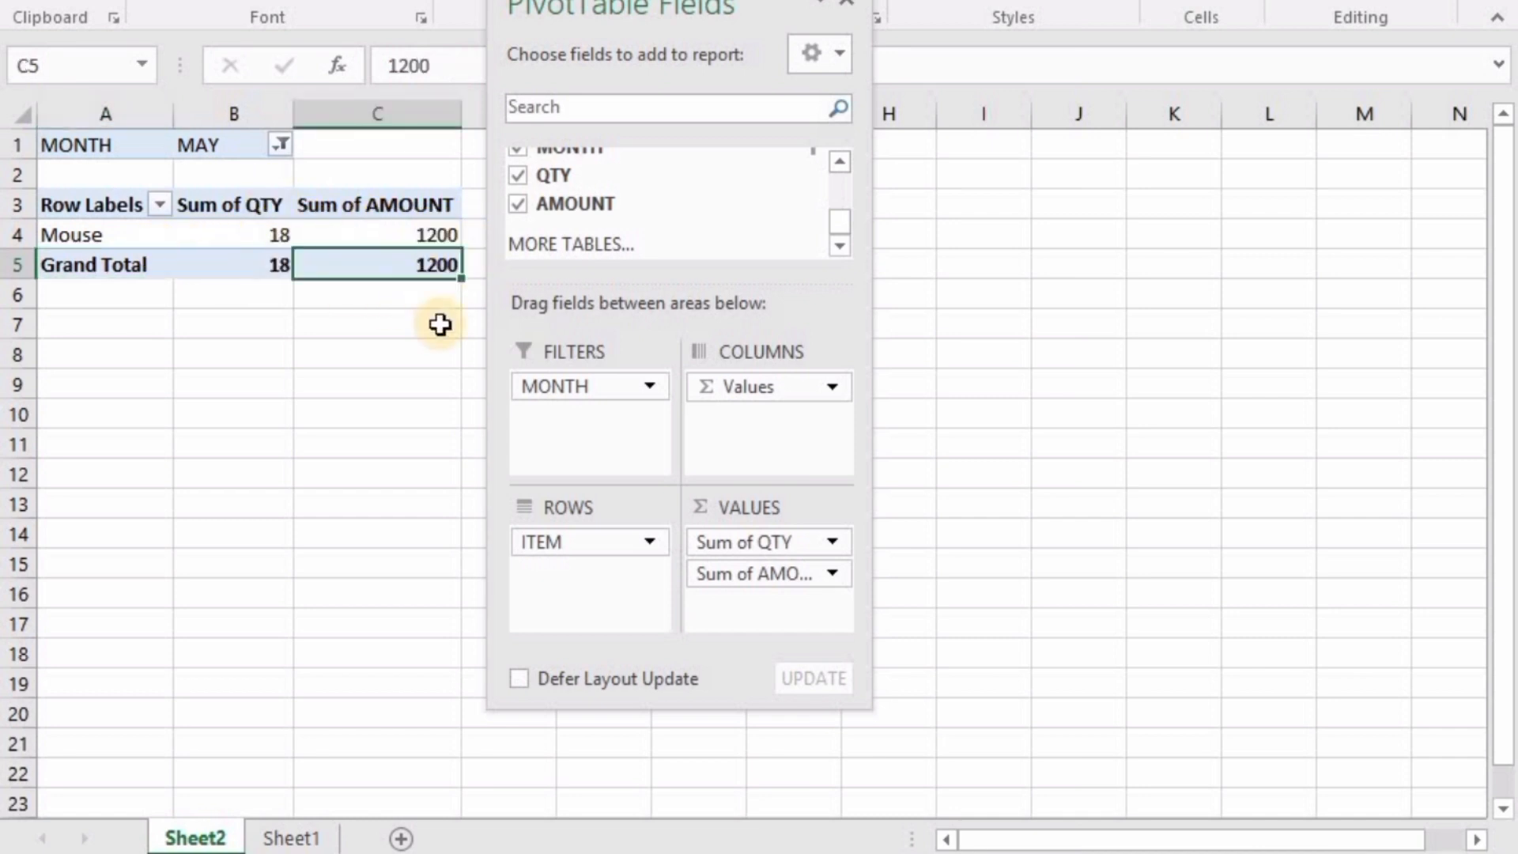
- Set the PivotTable's MONTH filter to JANUARY
click(280, 145)
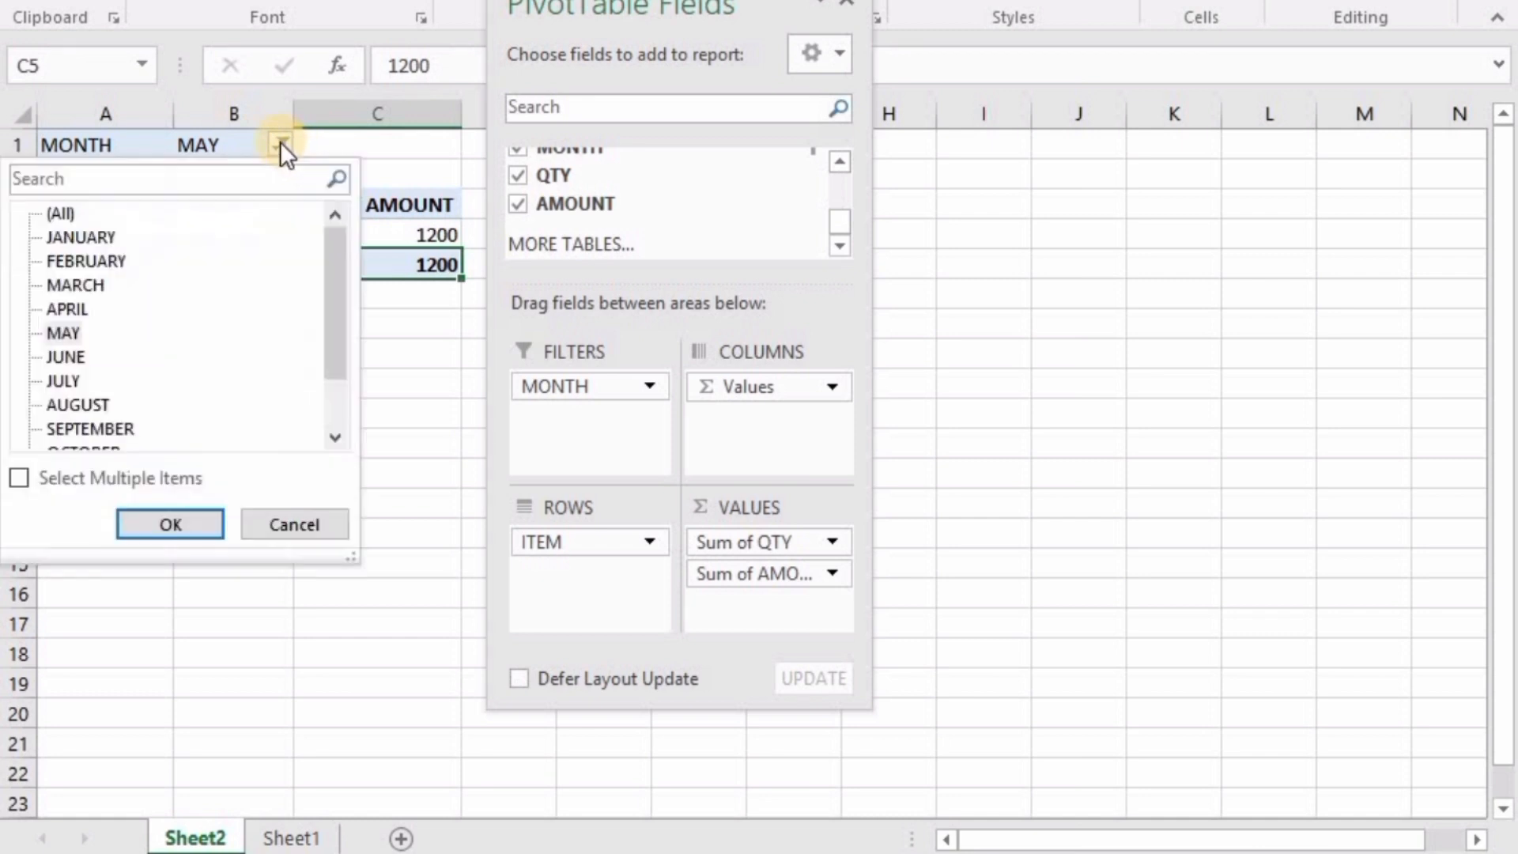
click(73, 231)
click(180, 512)
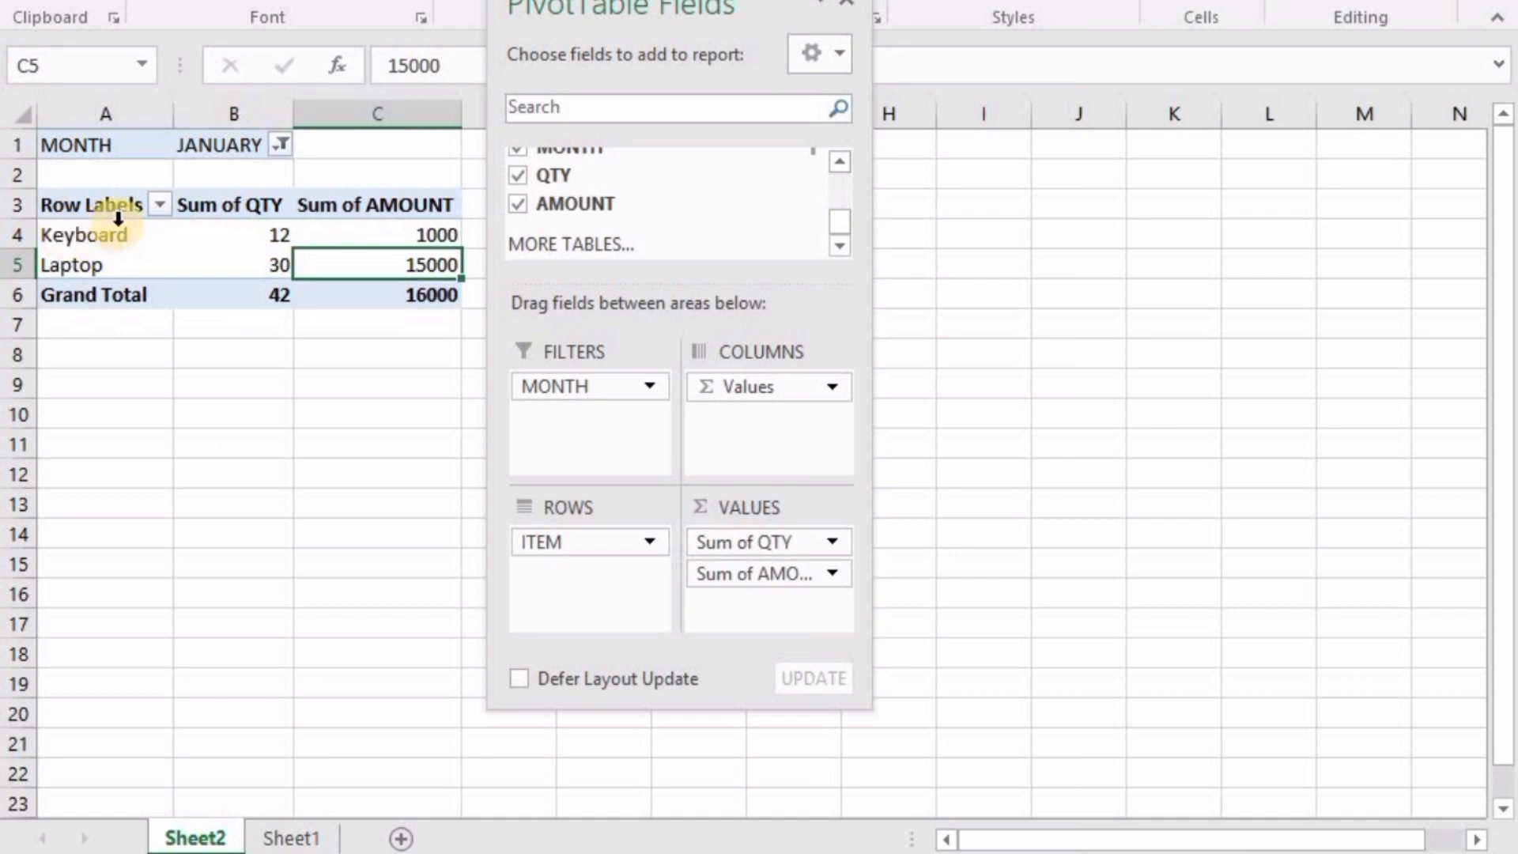
- Examine the JANUARY quantities and amounts for Keyboard and Laptop along with their grand totals
click(88, 237)
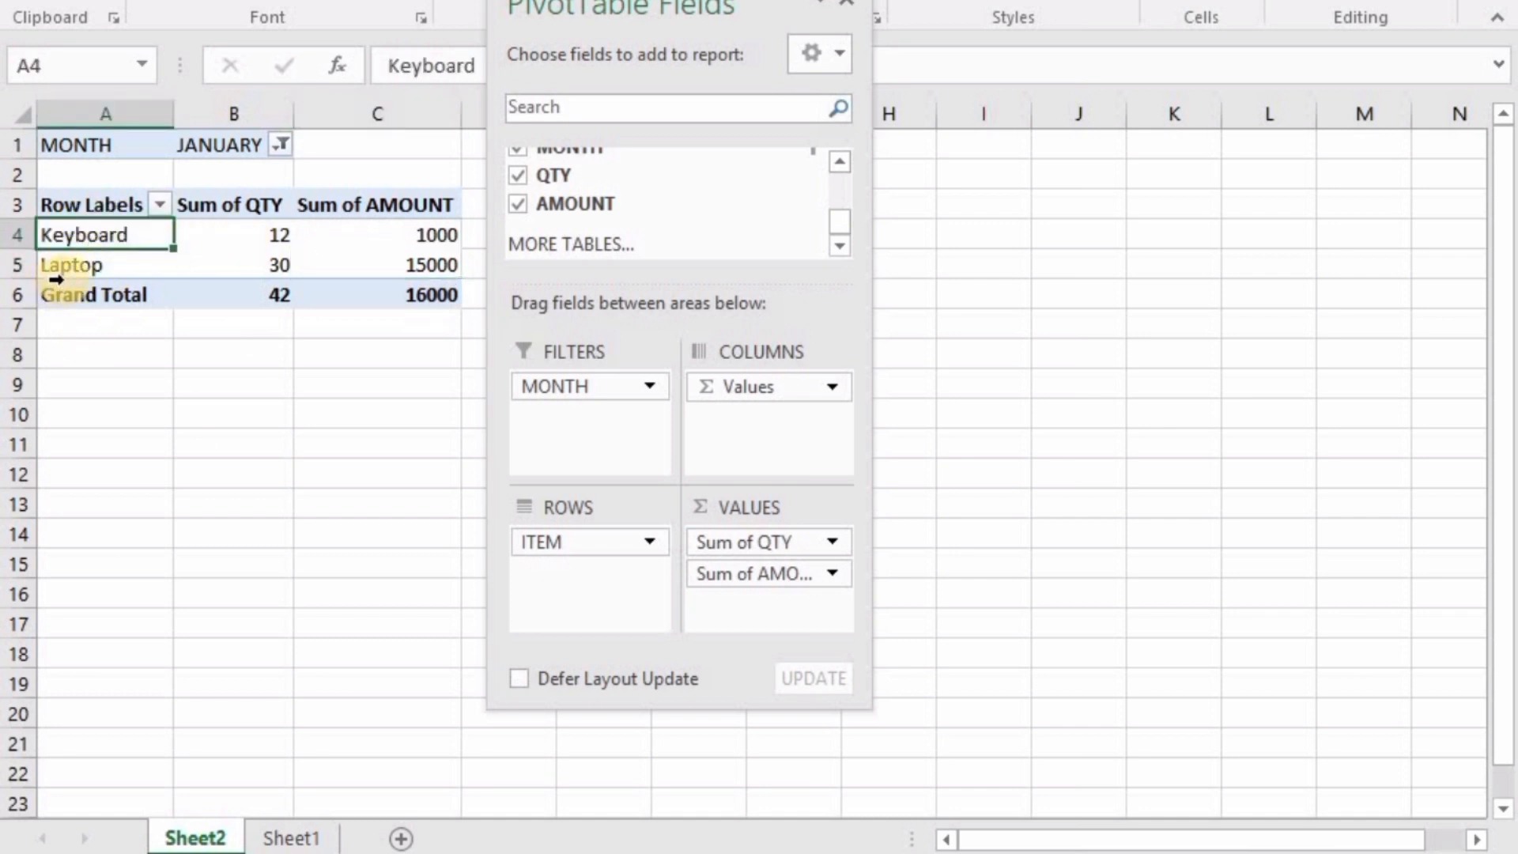
click(56, 278)
click(277, 235)
click(277, 264)
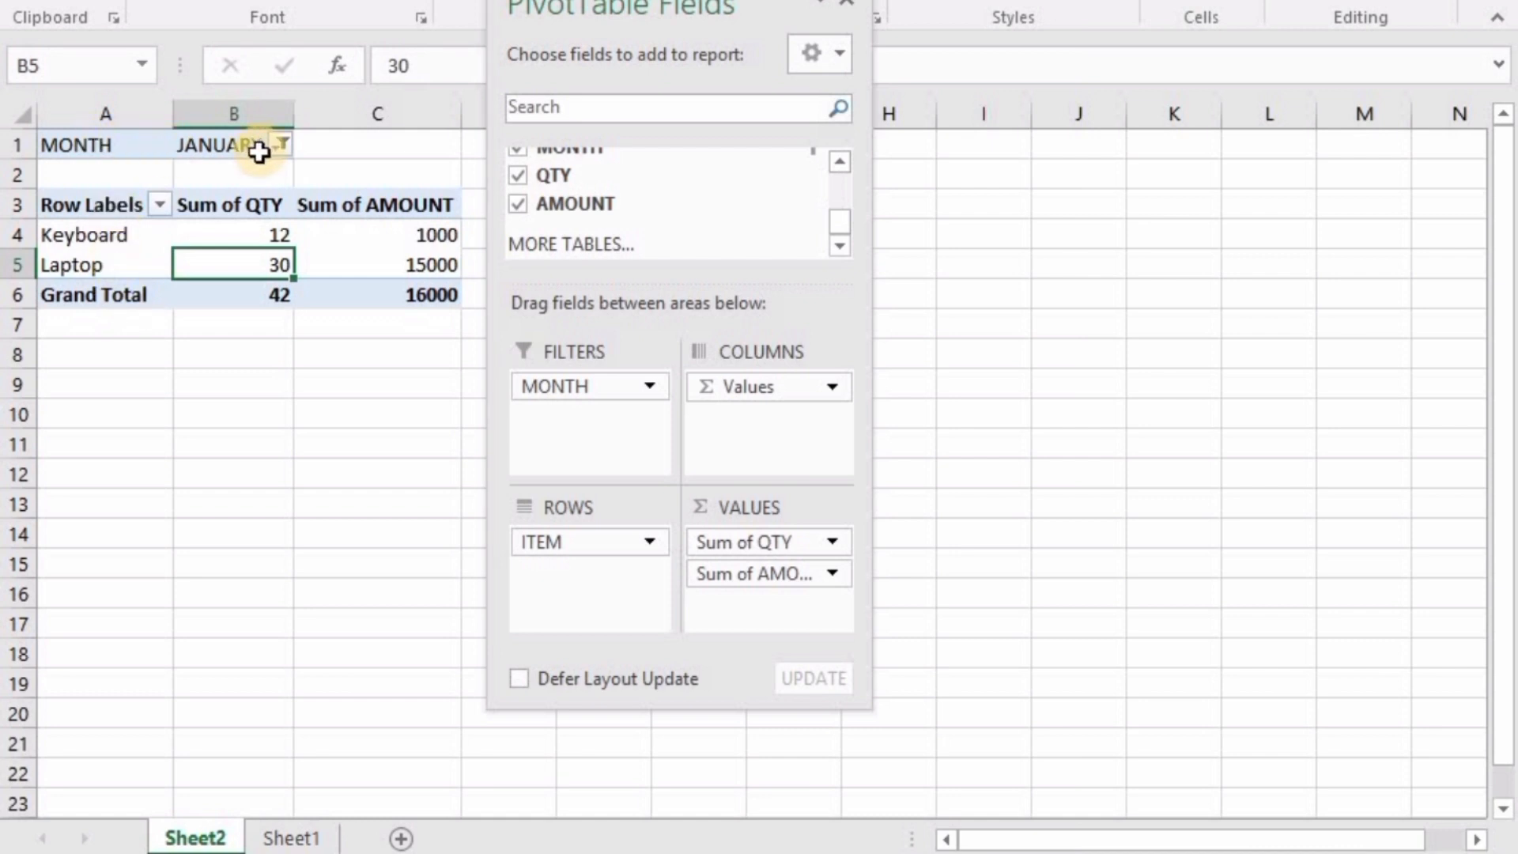
click(257, 290)
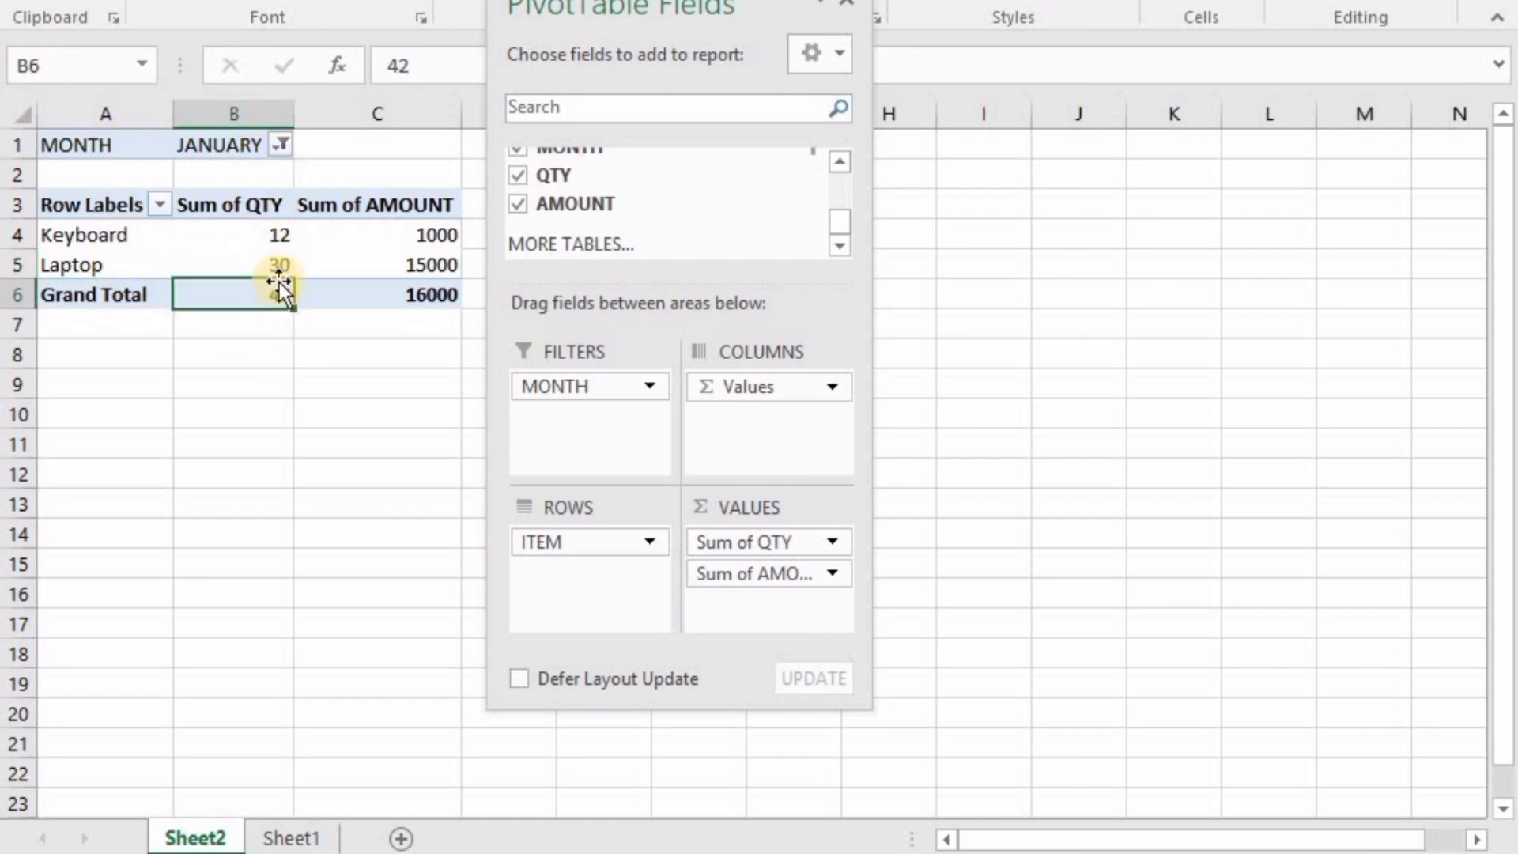
mouse_move(291, 273)
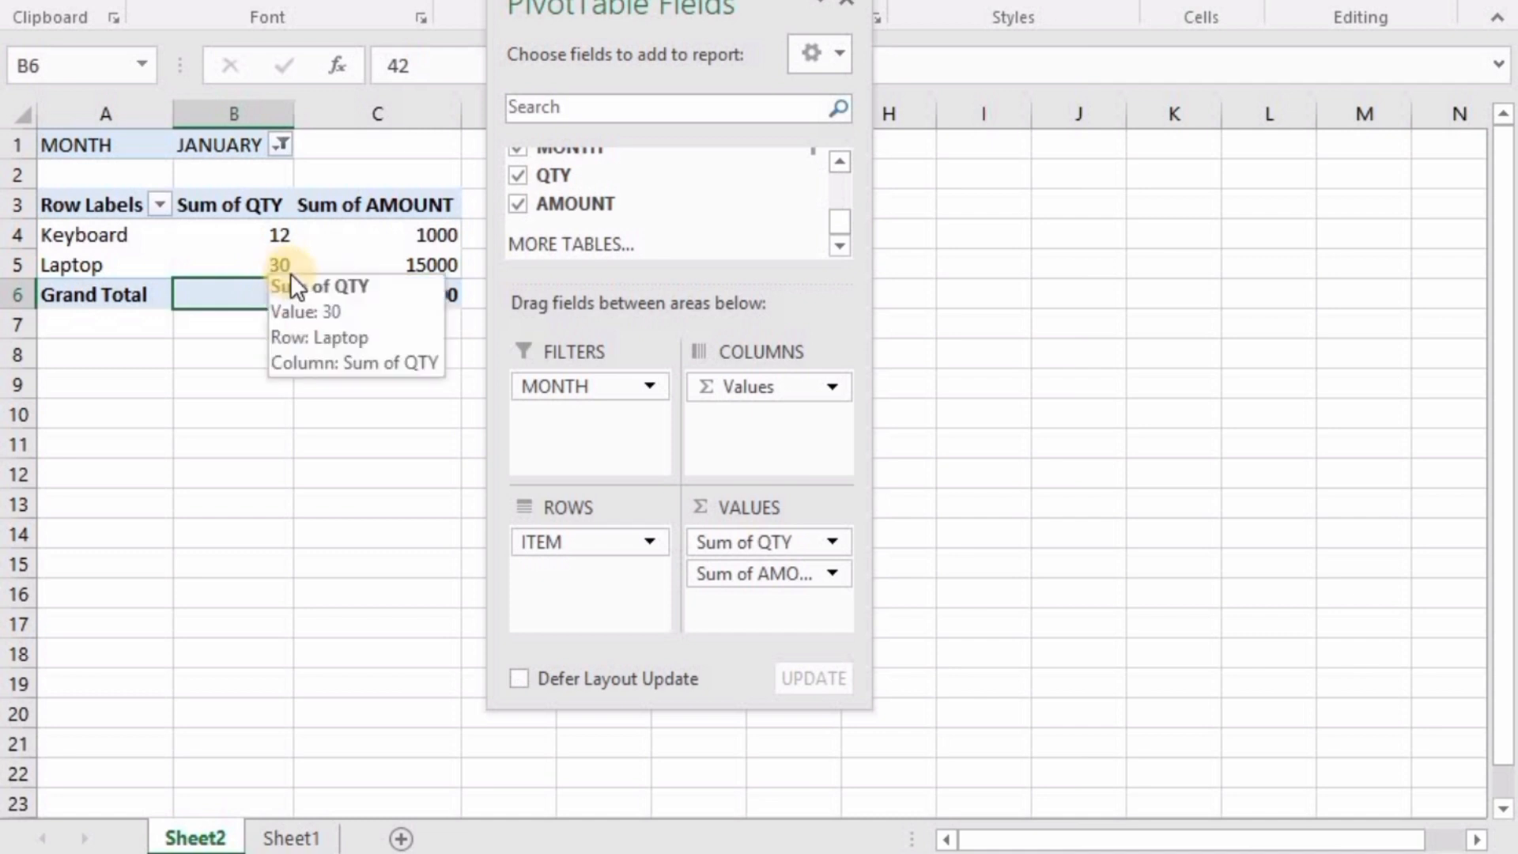
click(412, 206)
click(424, 297)
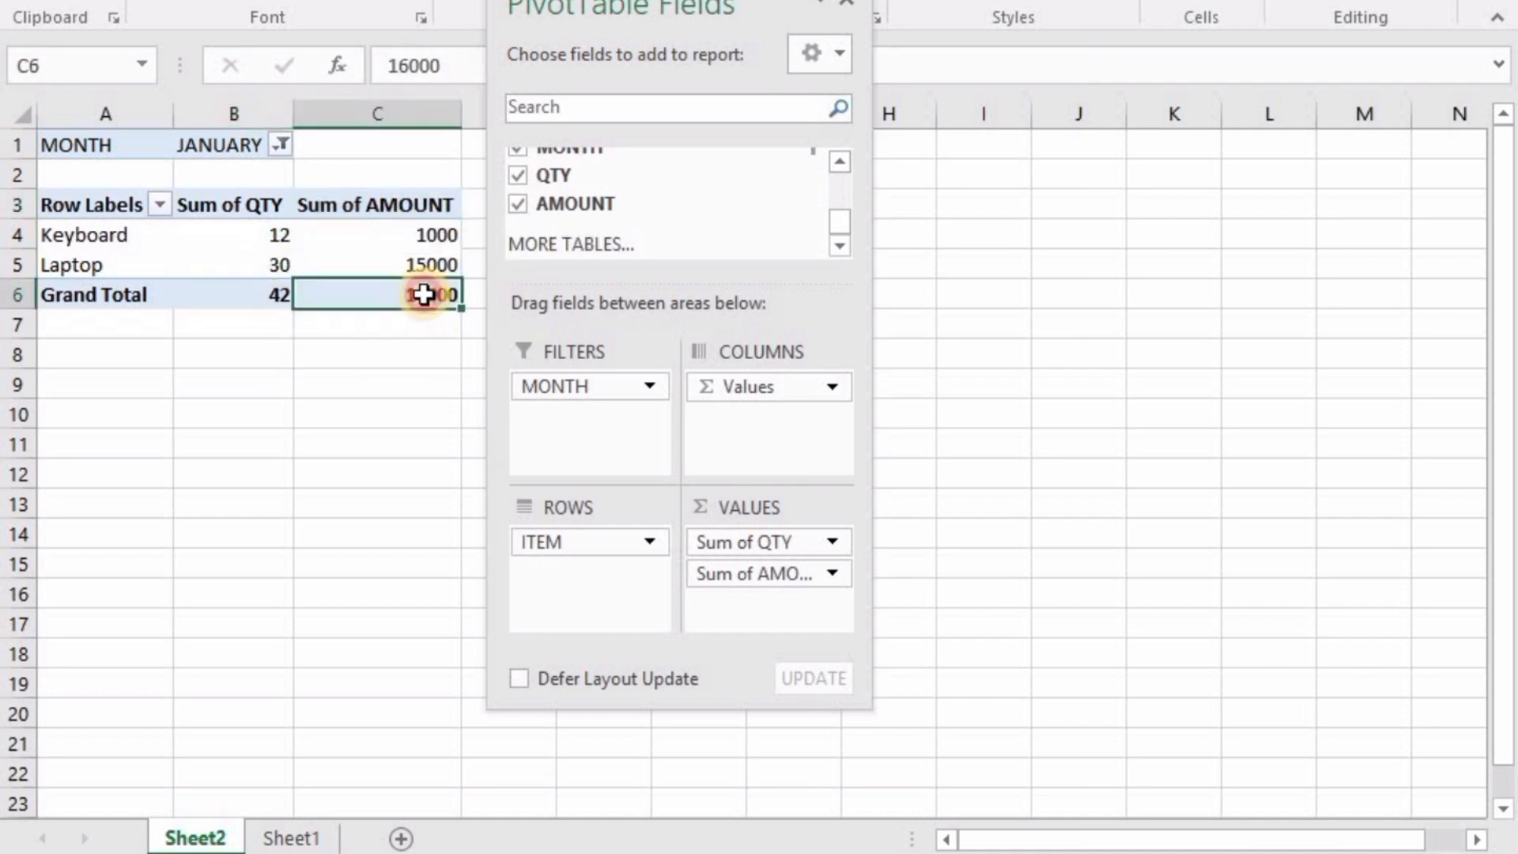
click(428, 229)
click(375, 275)
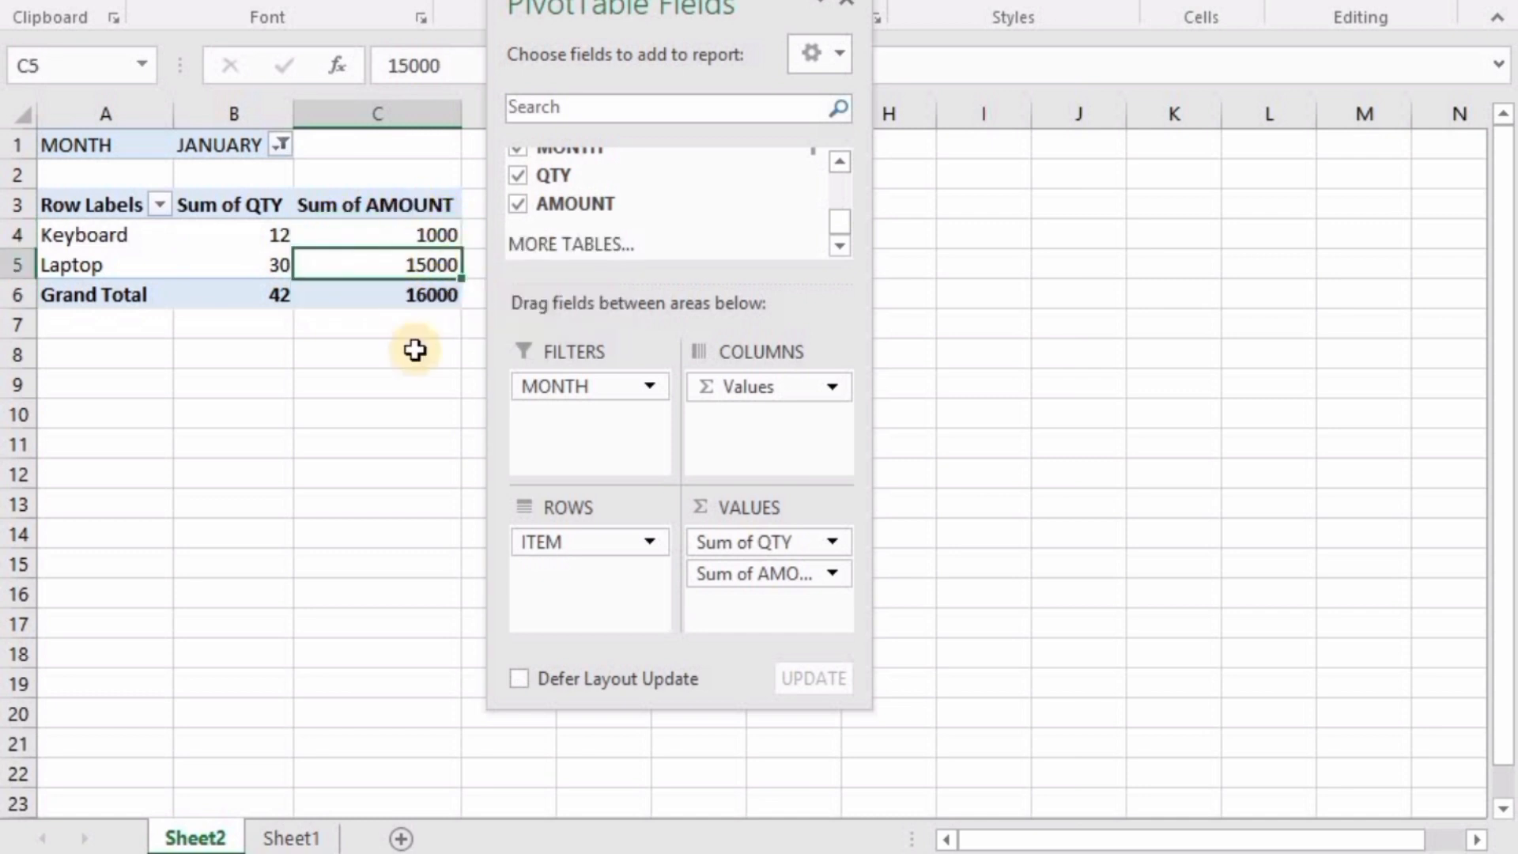
click(399, 294)
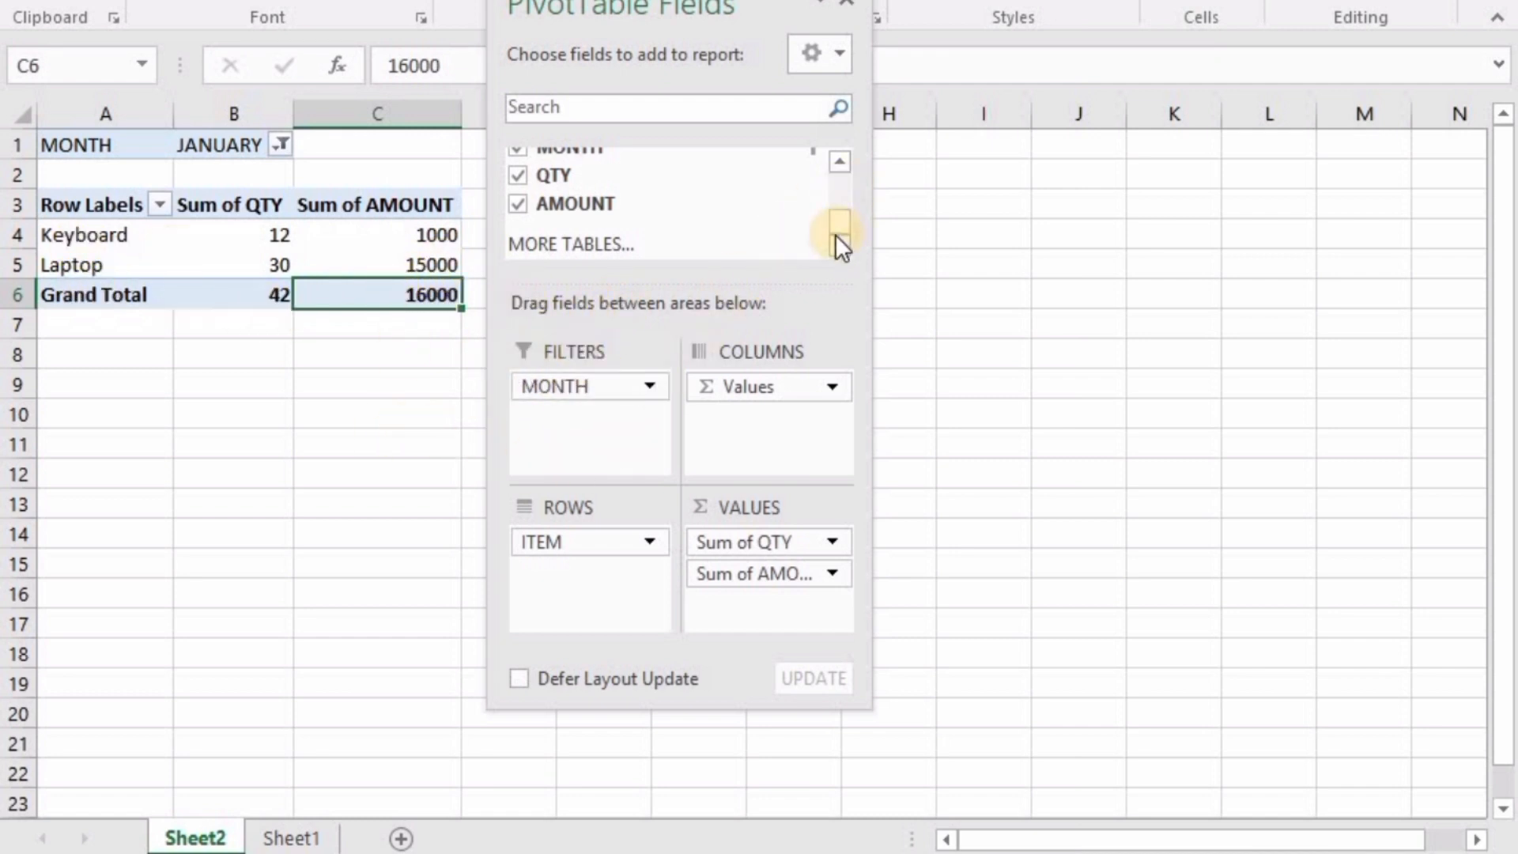
- Add the CITY field to the PivotTable's rows area beneath ITEM
drag(836, 229, 836, 194)
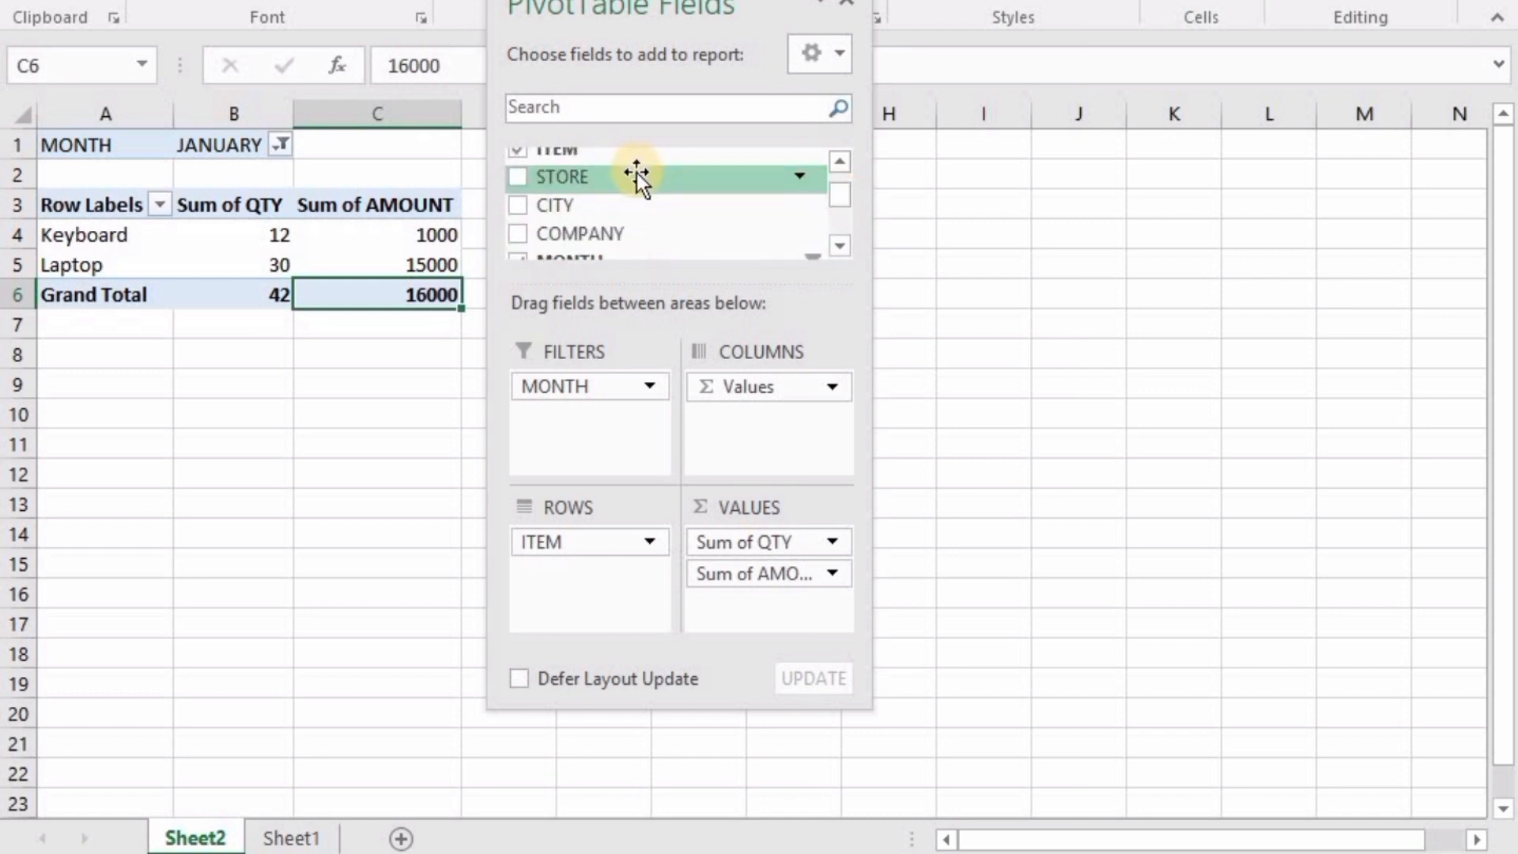
drag(631, 203, 643, 506)
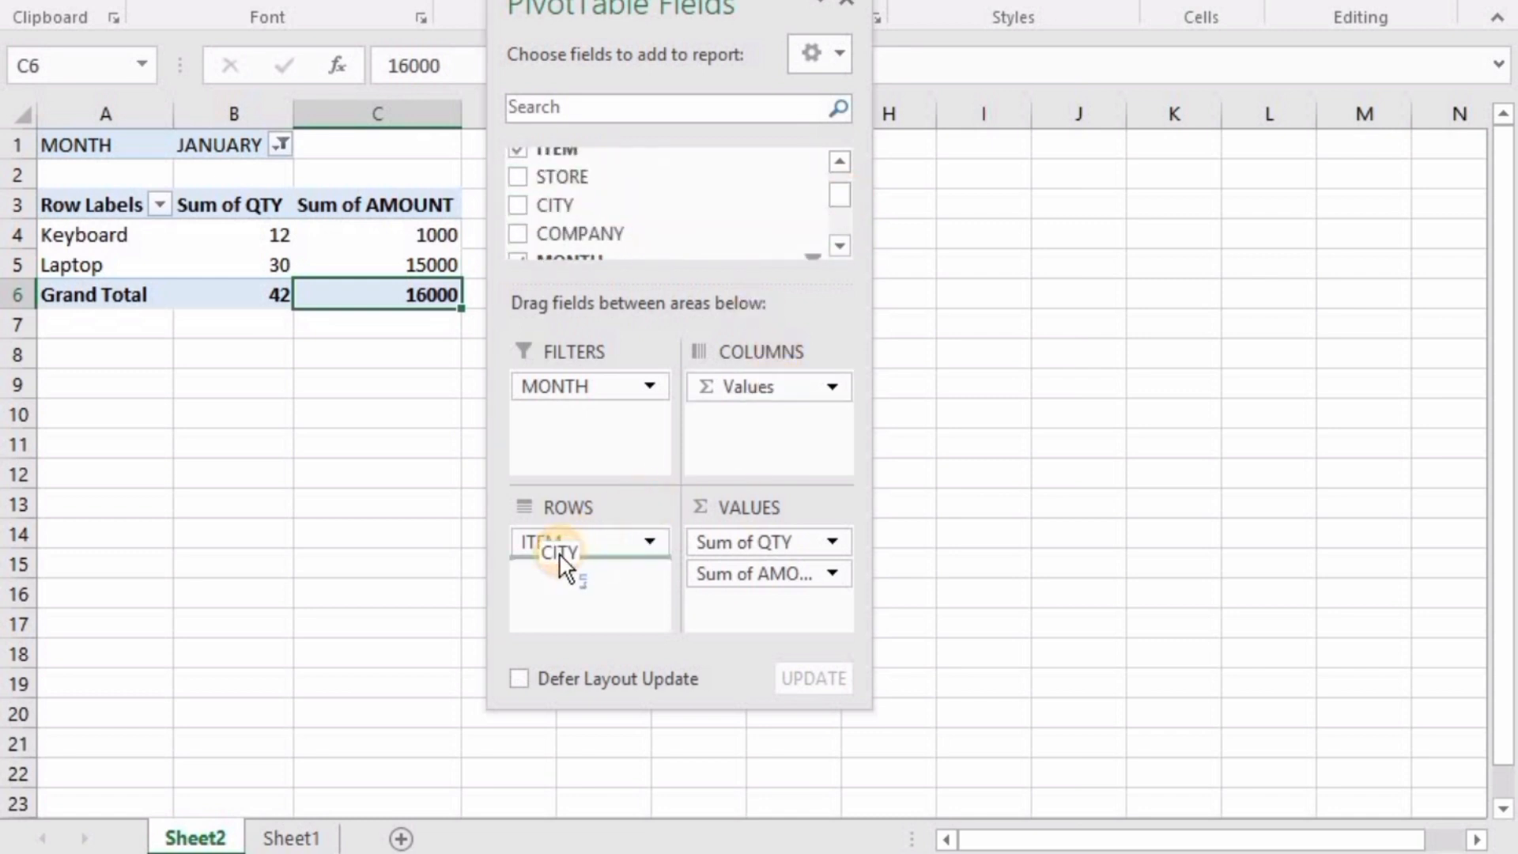
drag(556, 567, 557, 571)
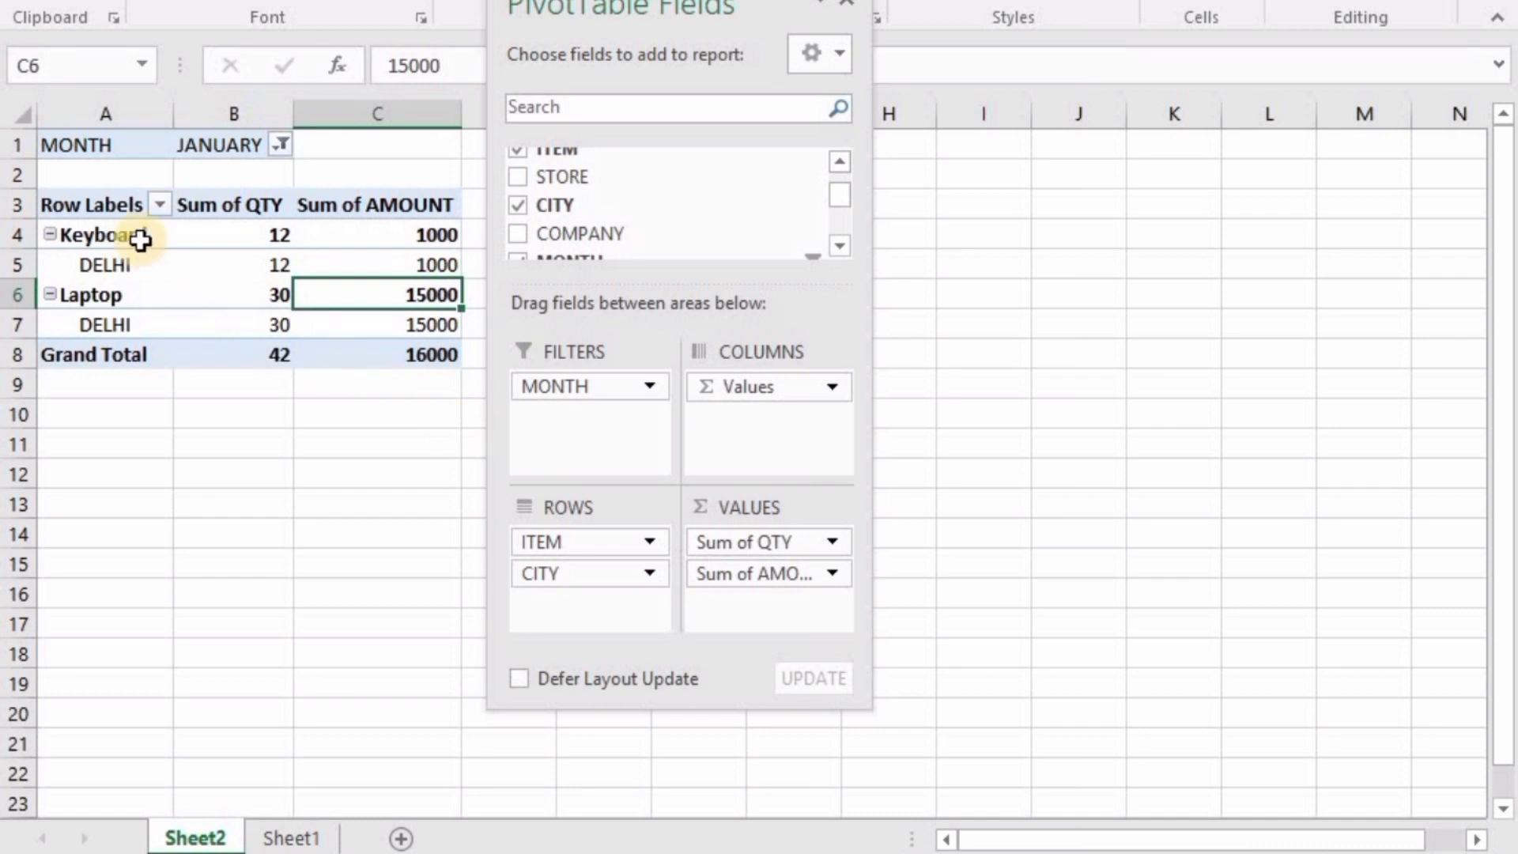
- Reset the PivotTable's MONTH filter to all months and move the PivotTable Fields pane clear of the Sum of AMOUNT column
click(279, 144)
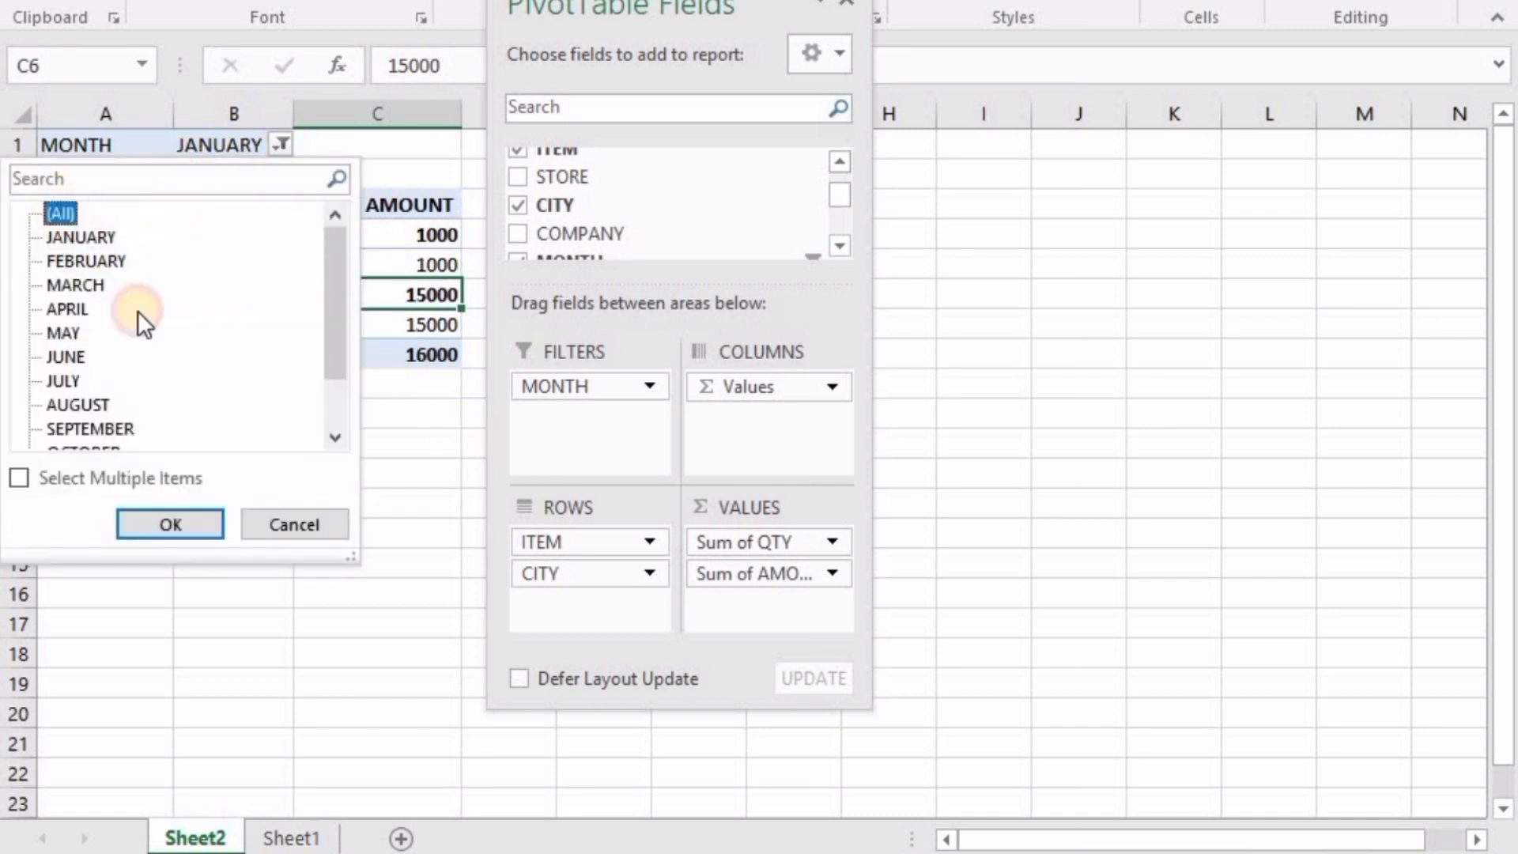
click(196, 523)
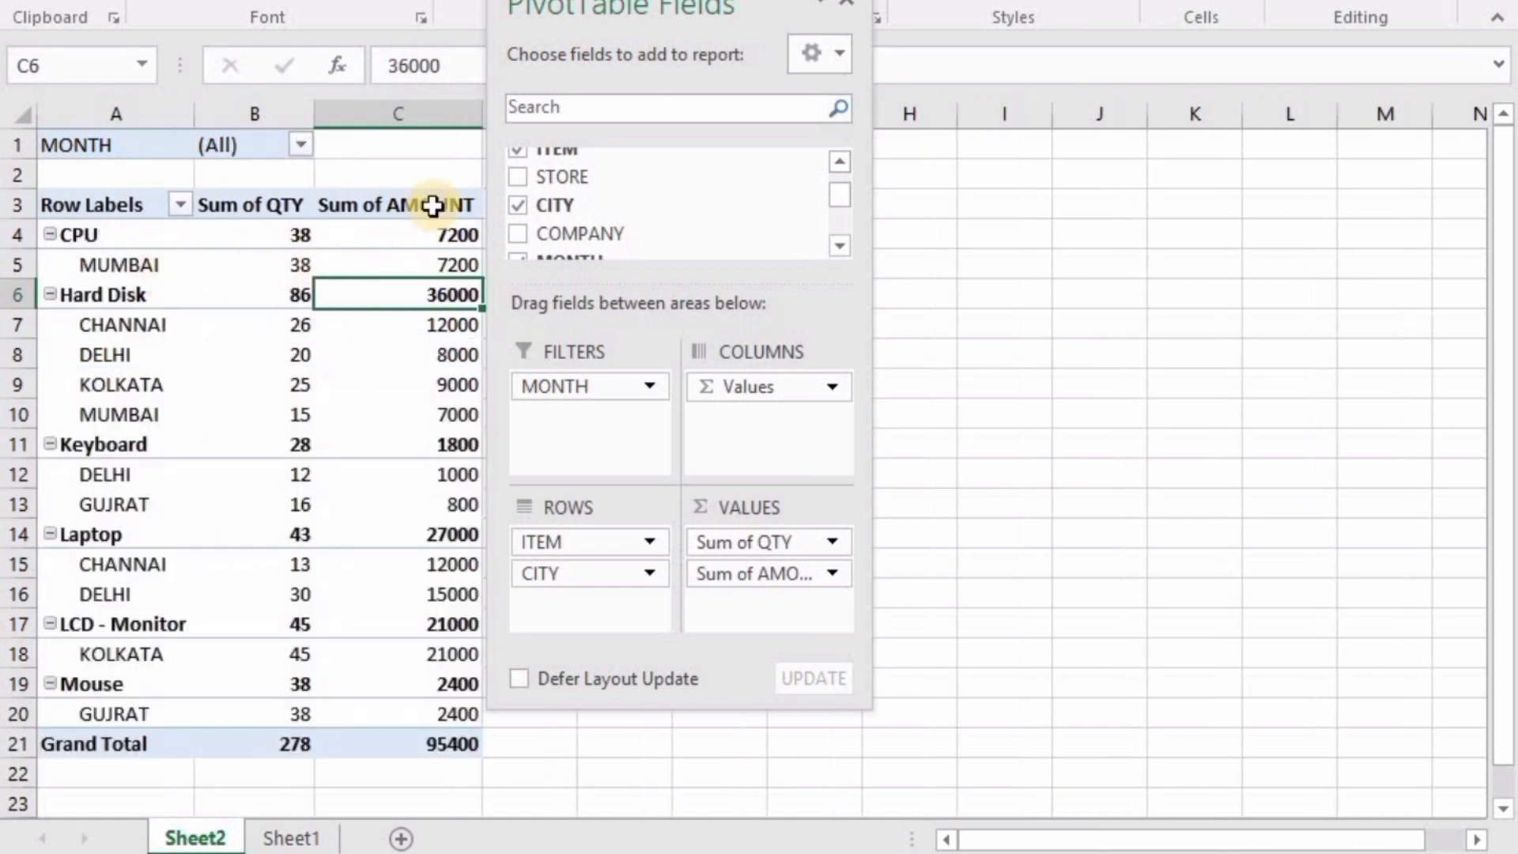
drag(599, 31, 656, 60)
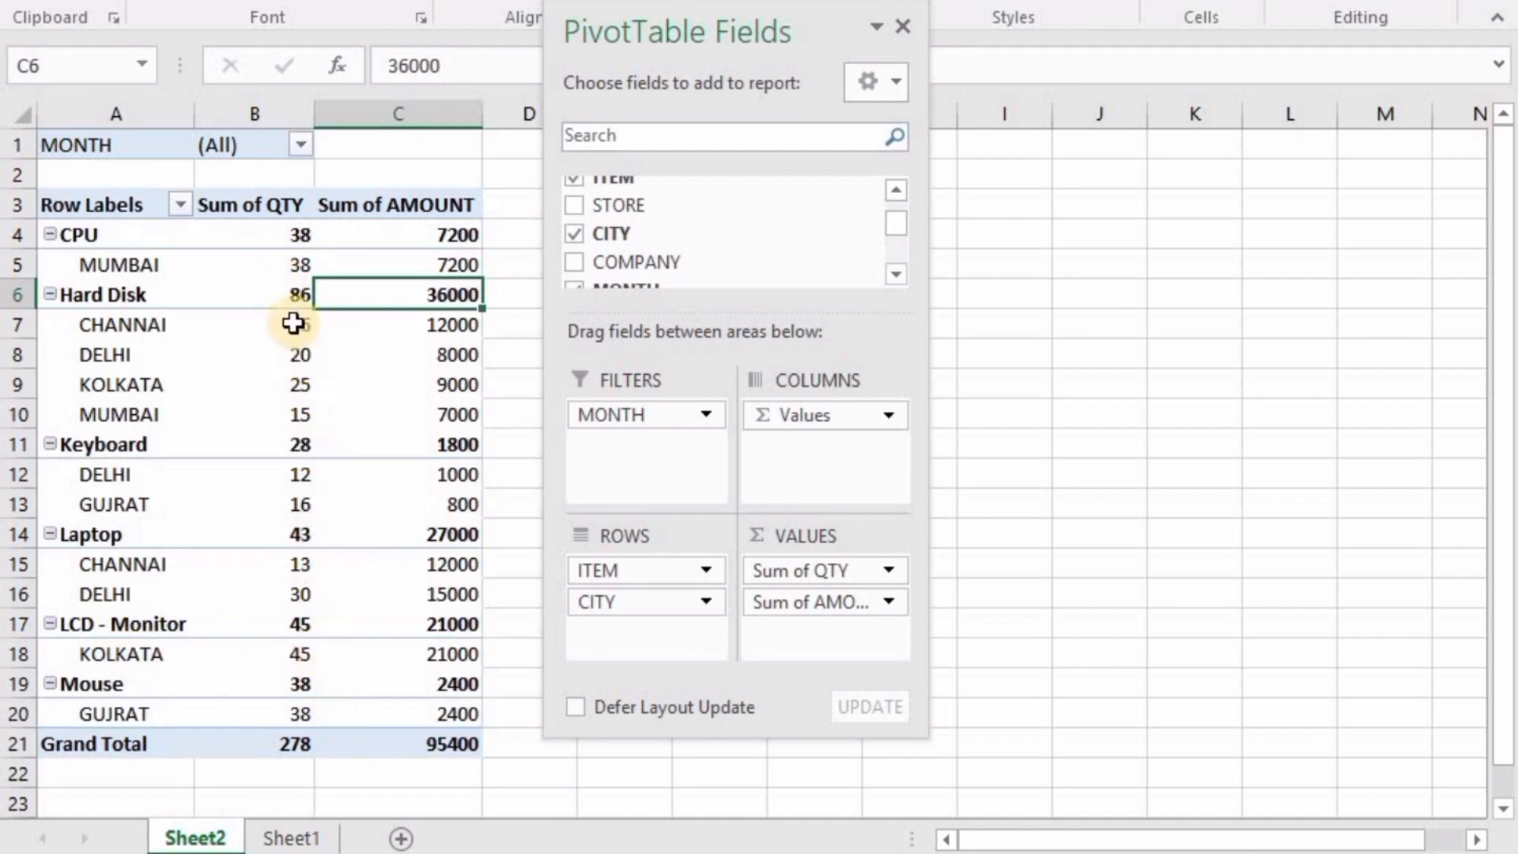
- Filter the PivotTable by the month AUGUST and check the LCD - Monitor quantity and amount and the grand total row
click(300, 144)
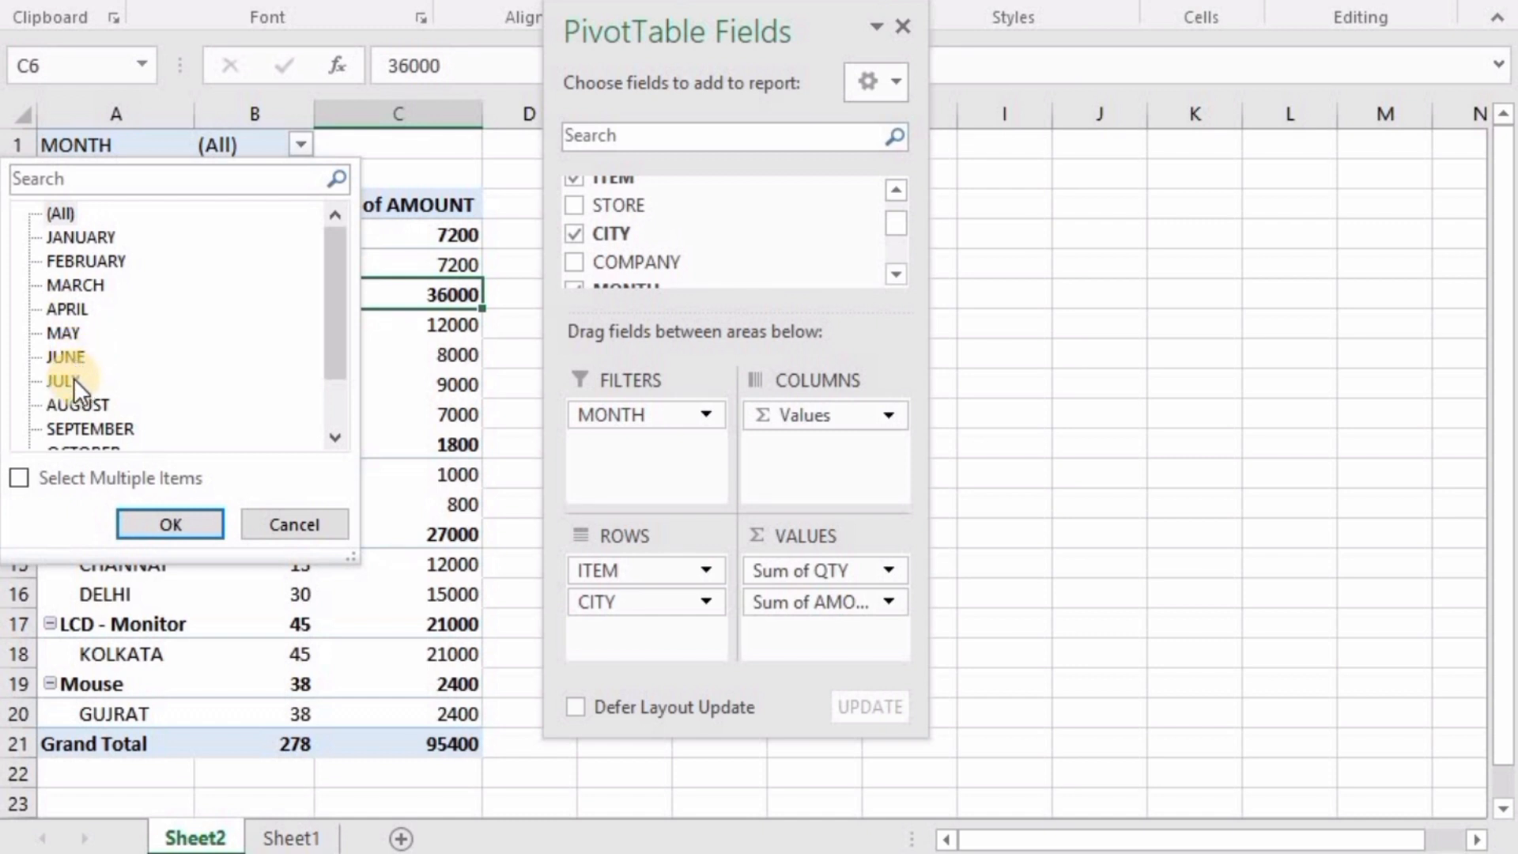
click(76, 404)
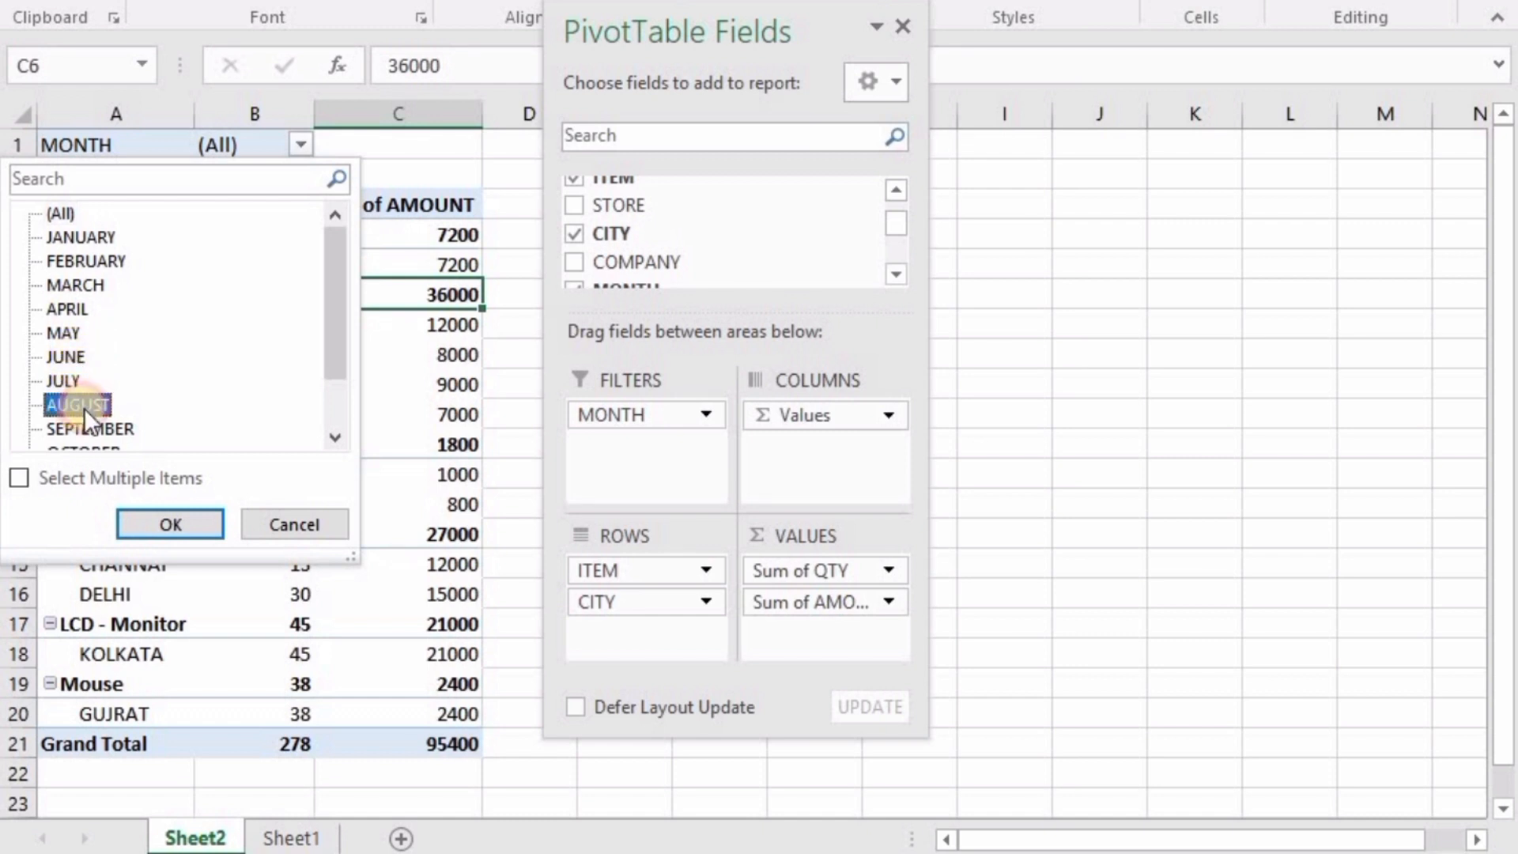
click(171, 525)
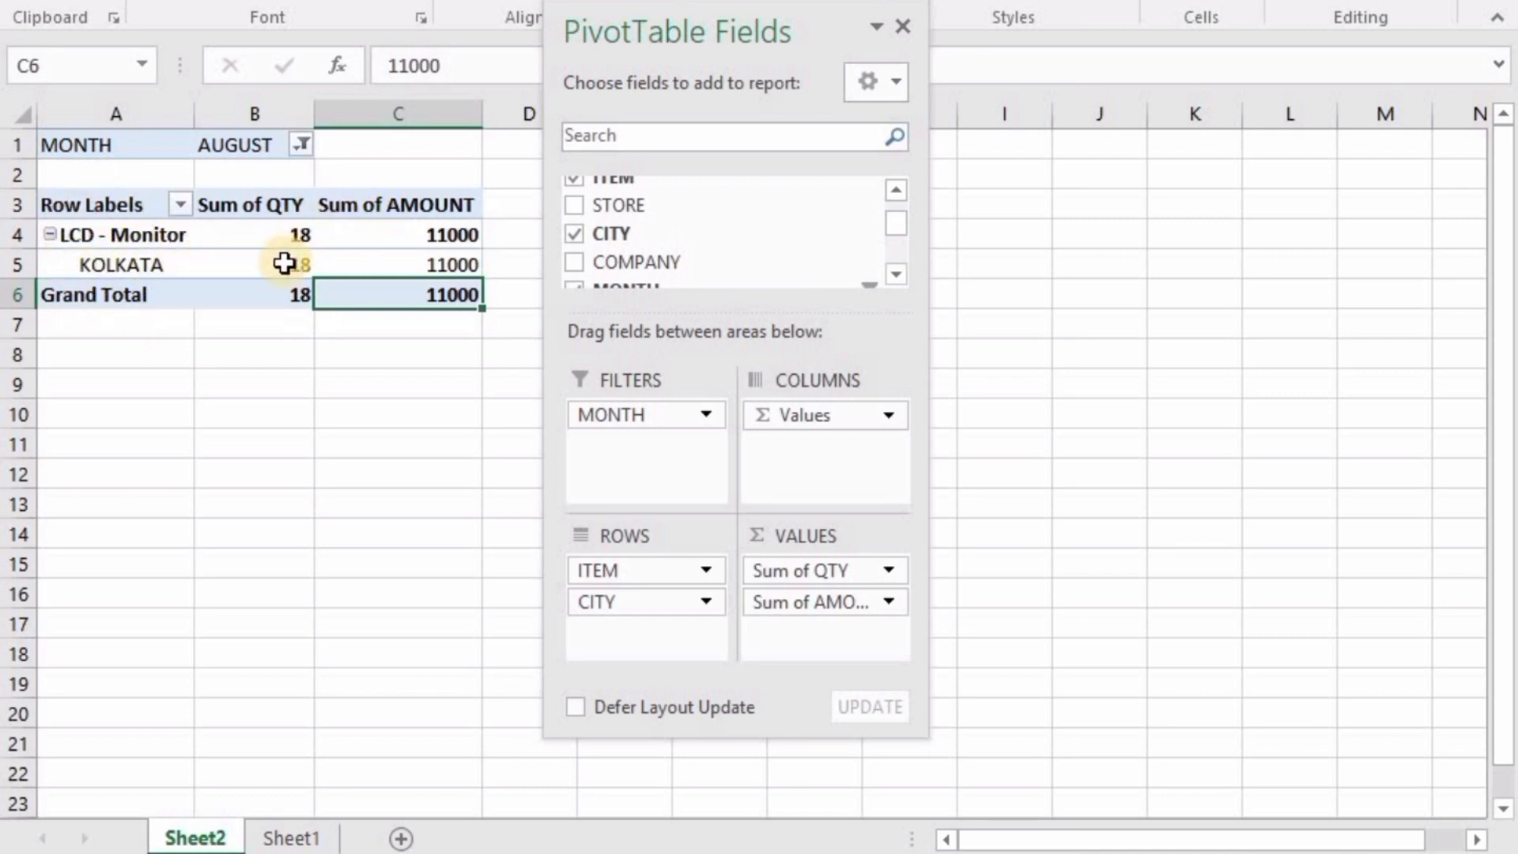
click(279, 231)
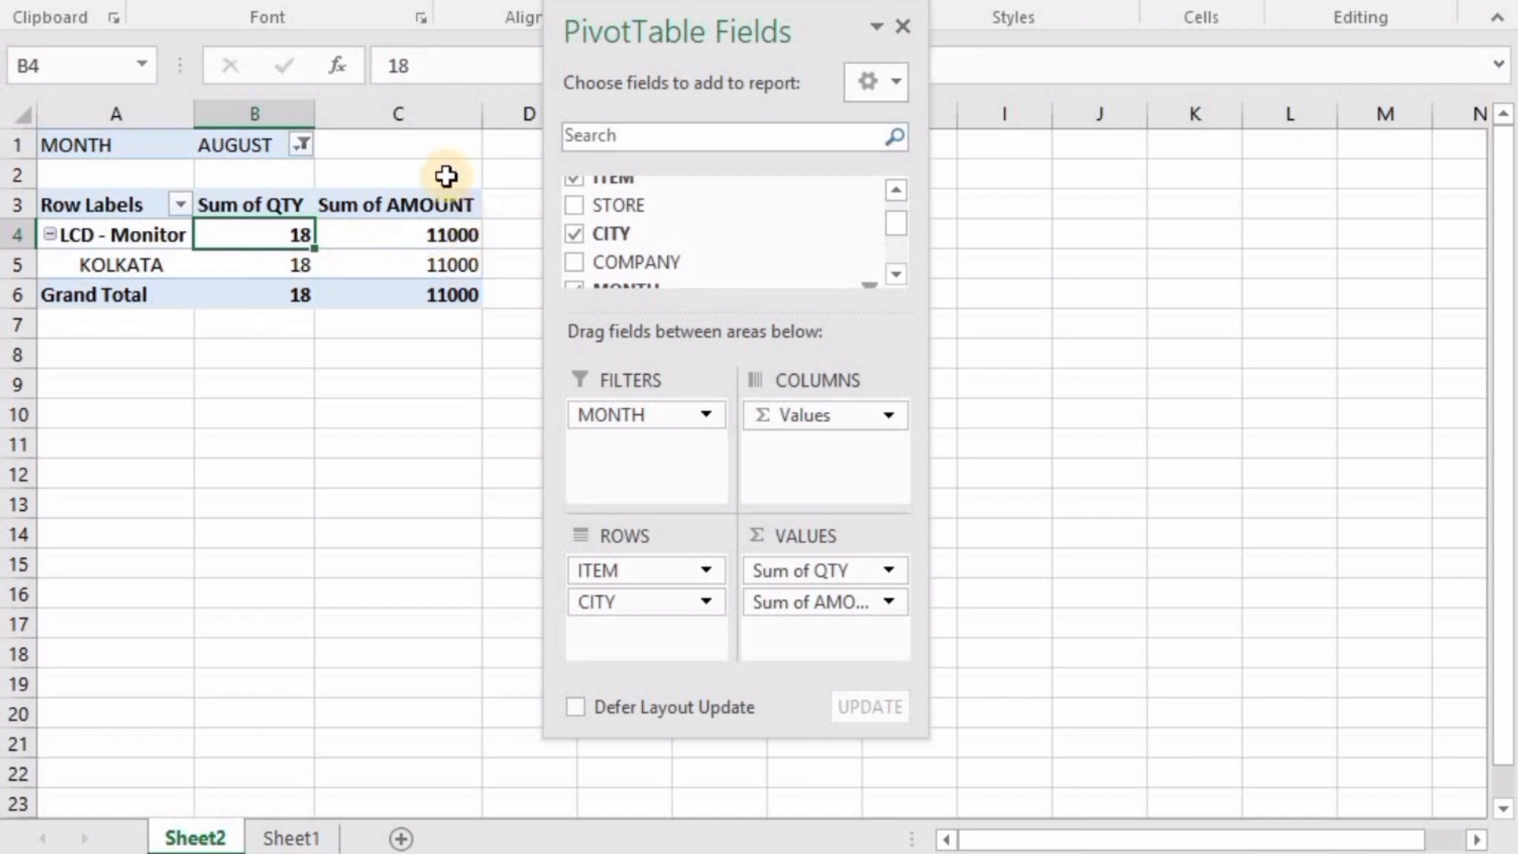
click(444, 236)
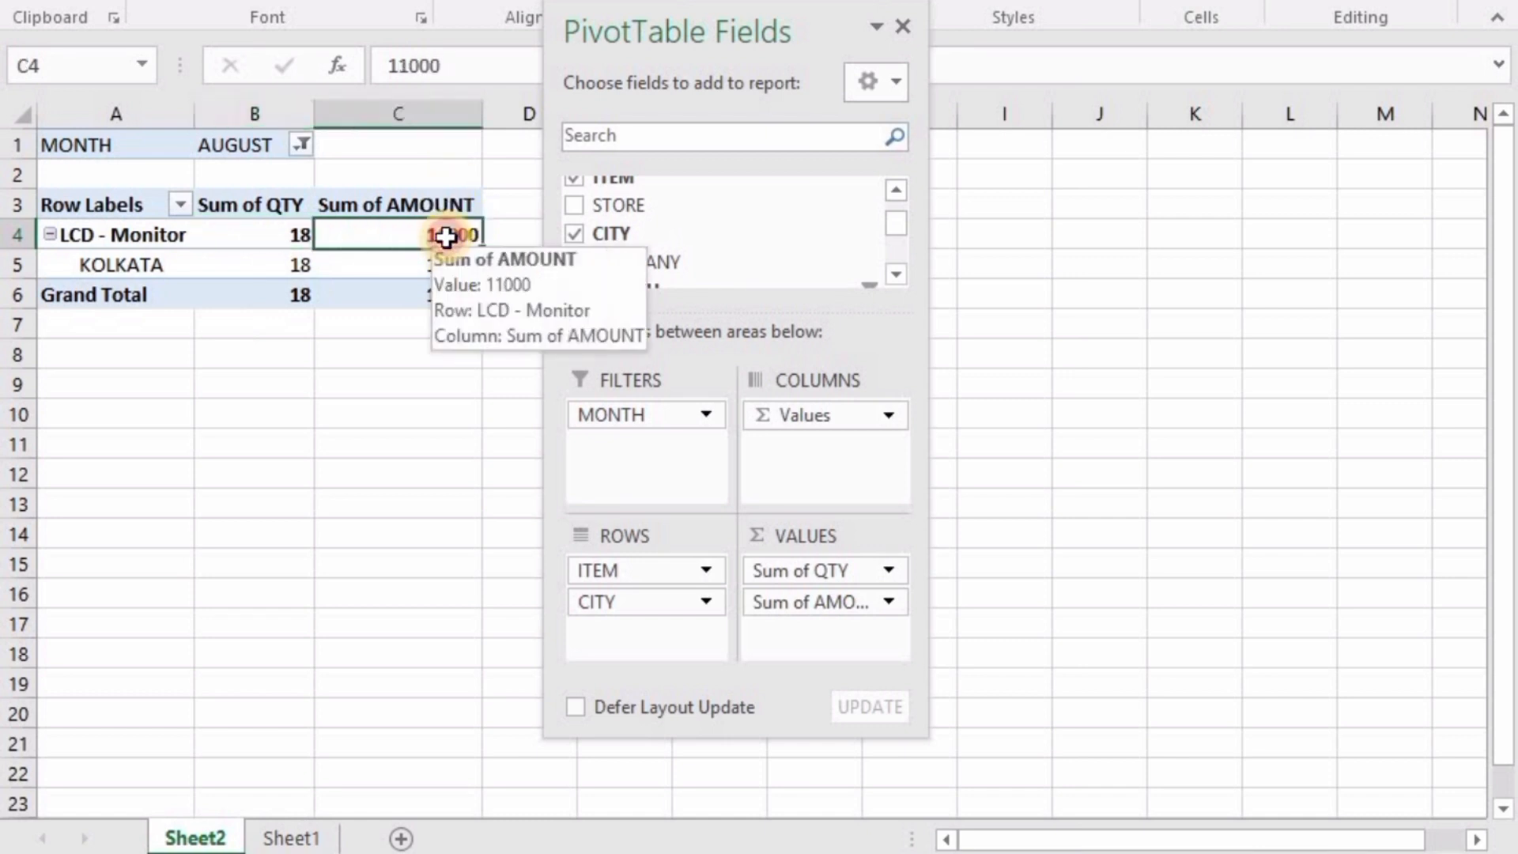
click(97, 298)
- Change the PivotTable's MONTH filter to MARCH to review the item and city figures
click(303, 145)
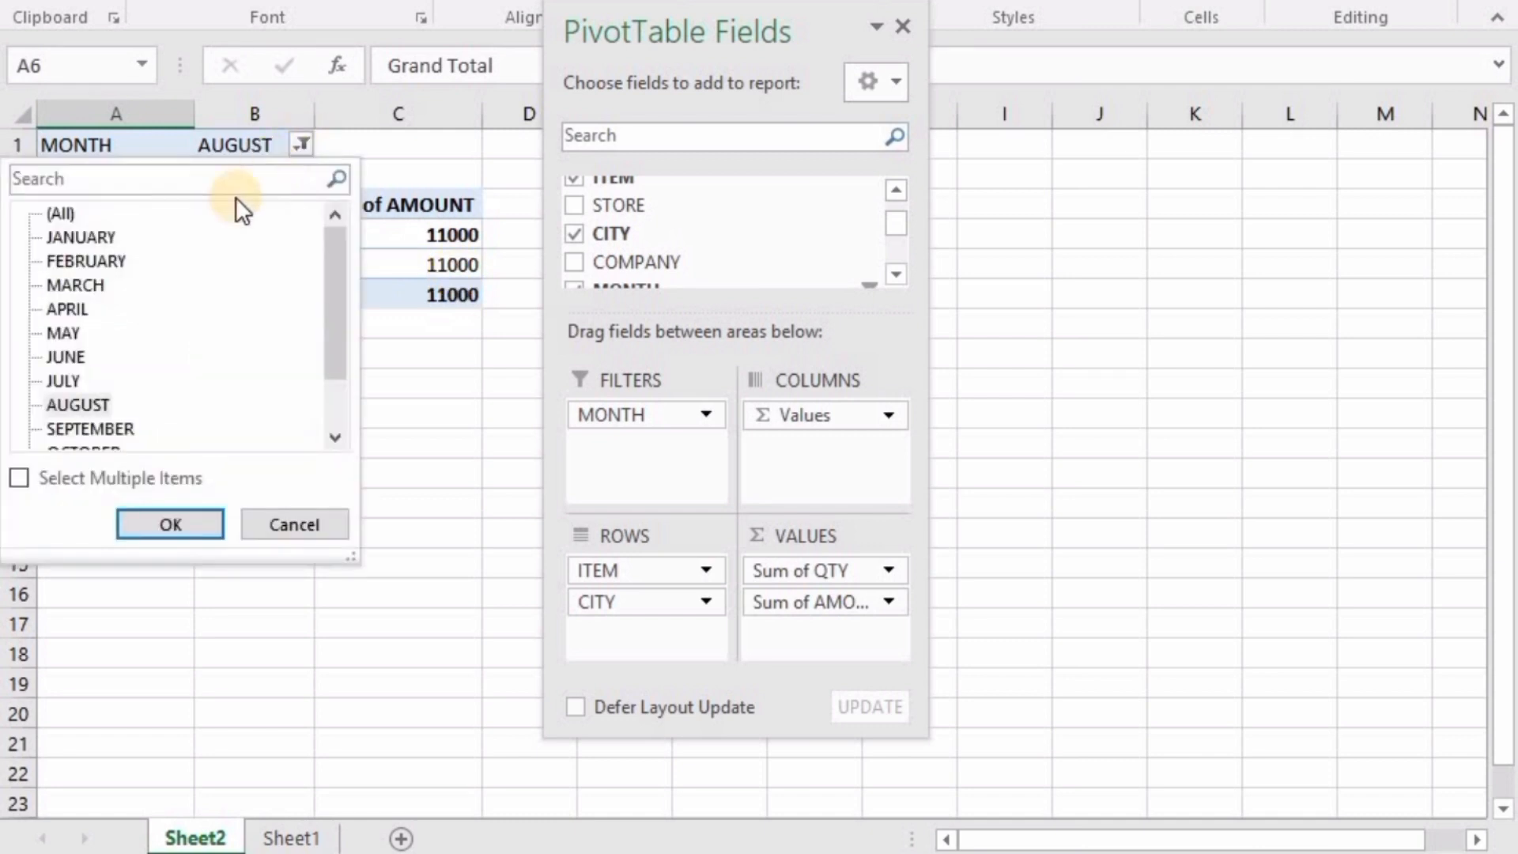
click(102, 286)
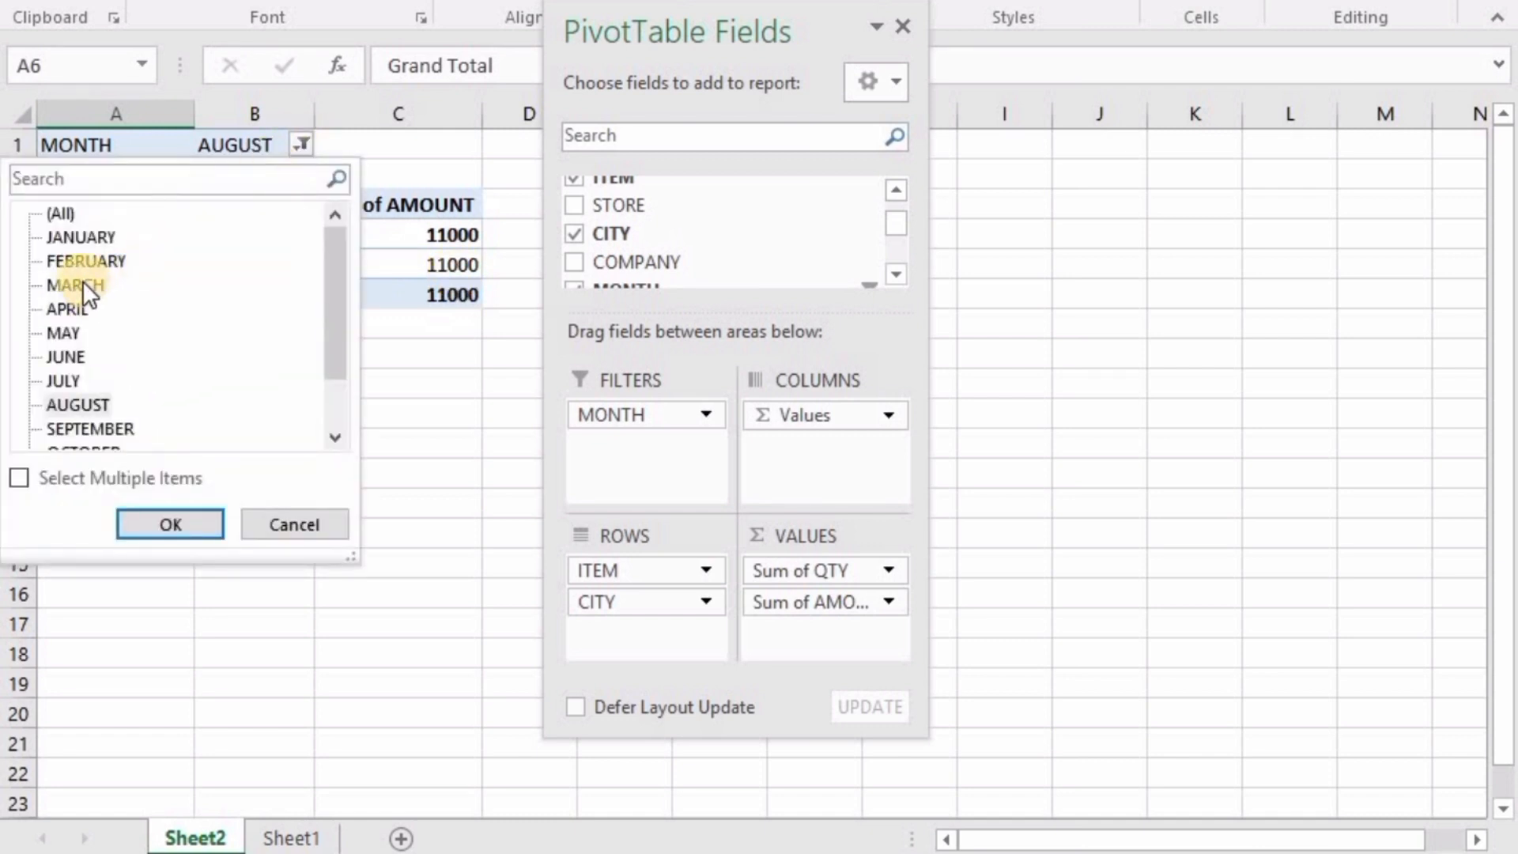
click(172, 524)
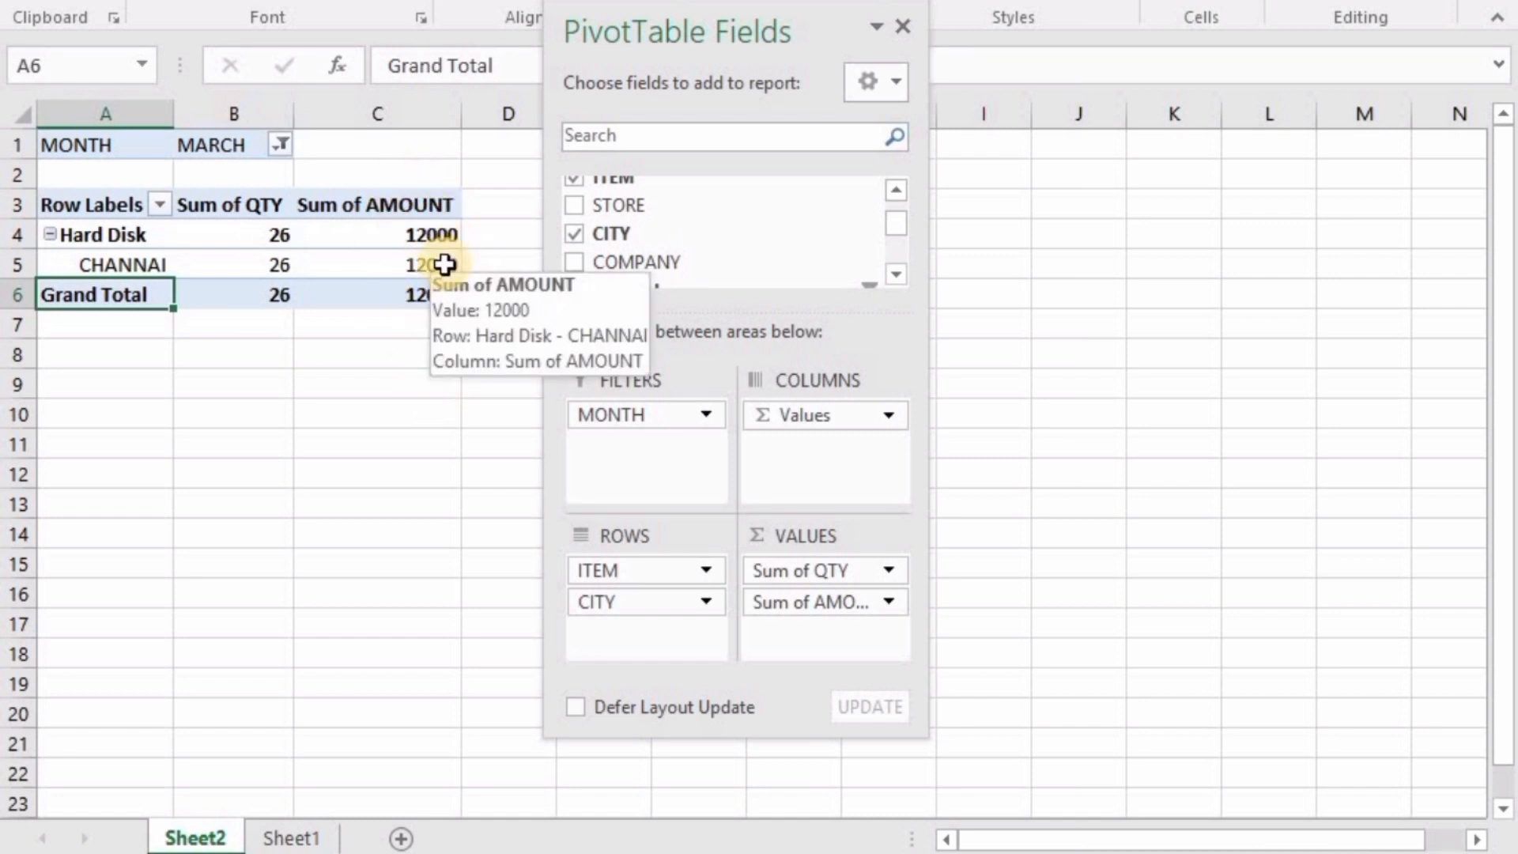
- Reset the MONTH filter to all months and move CITY above ITEM in the rows area
click(282, 143)
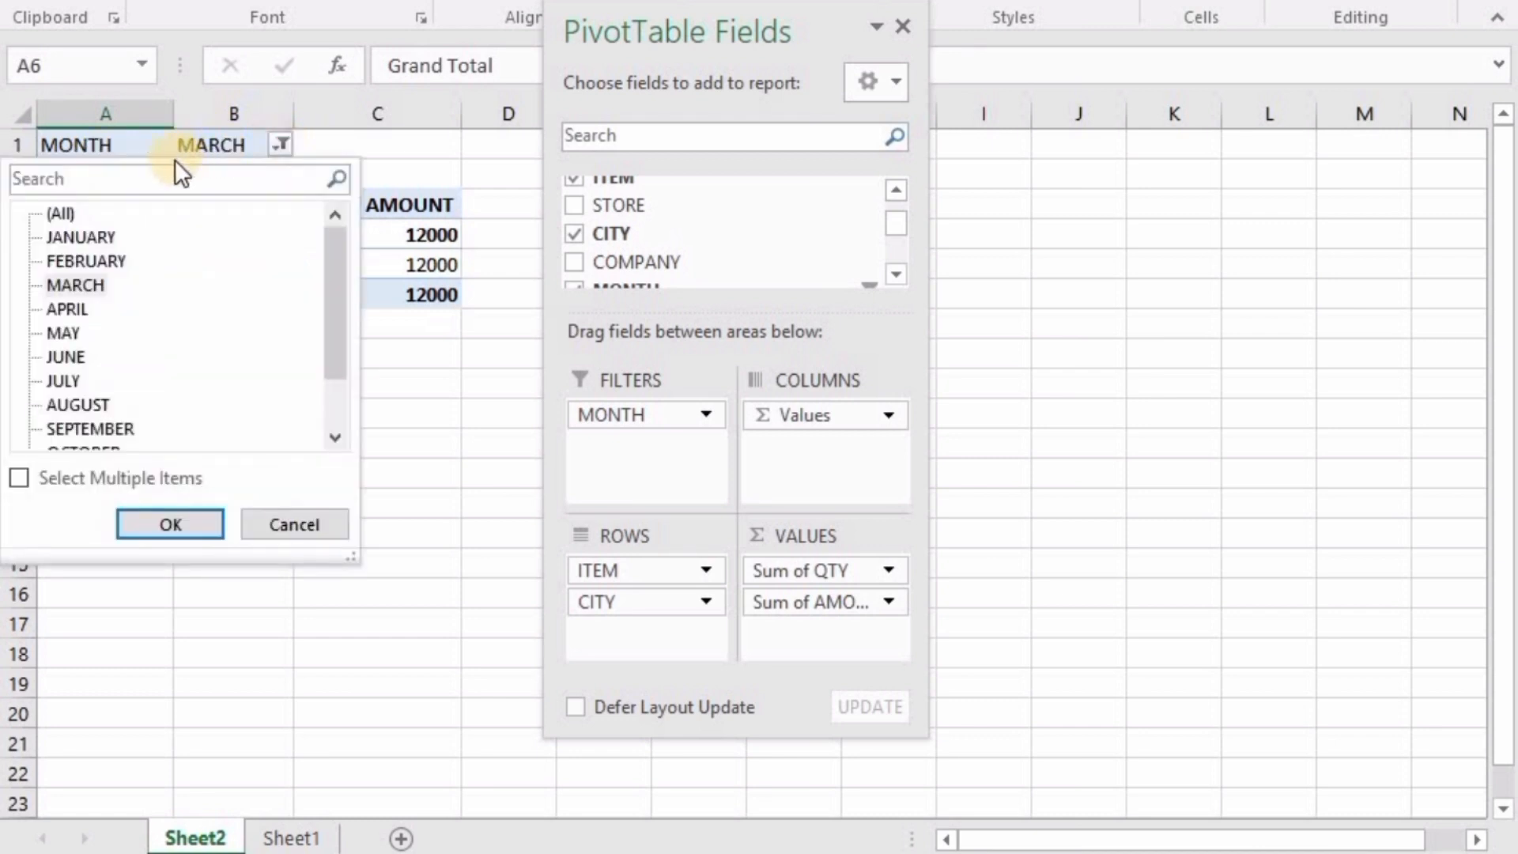
click(173, 535)
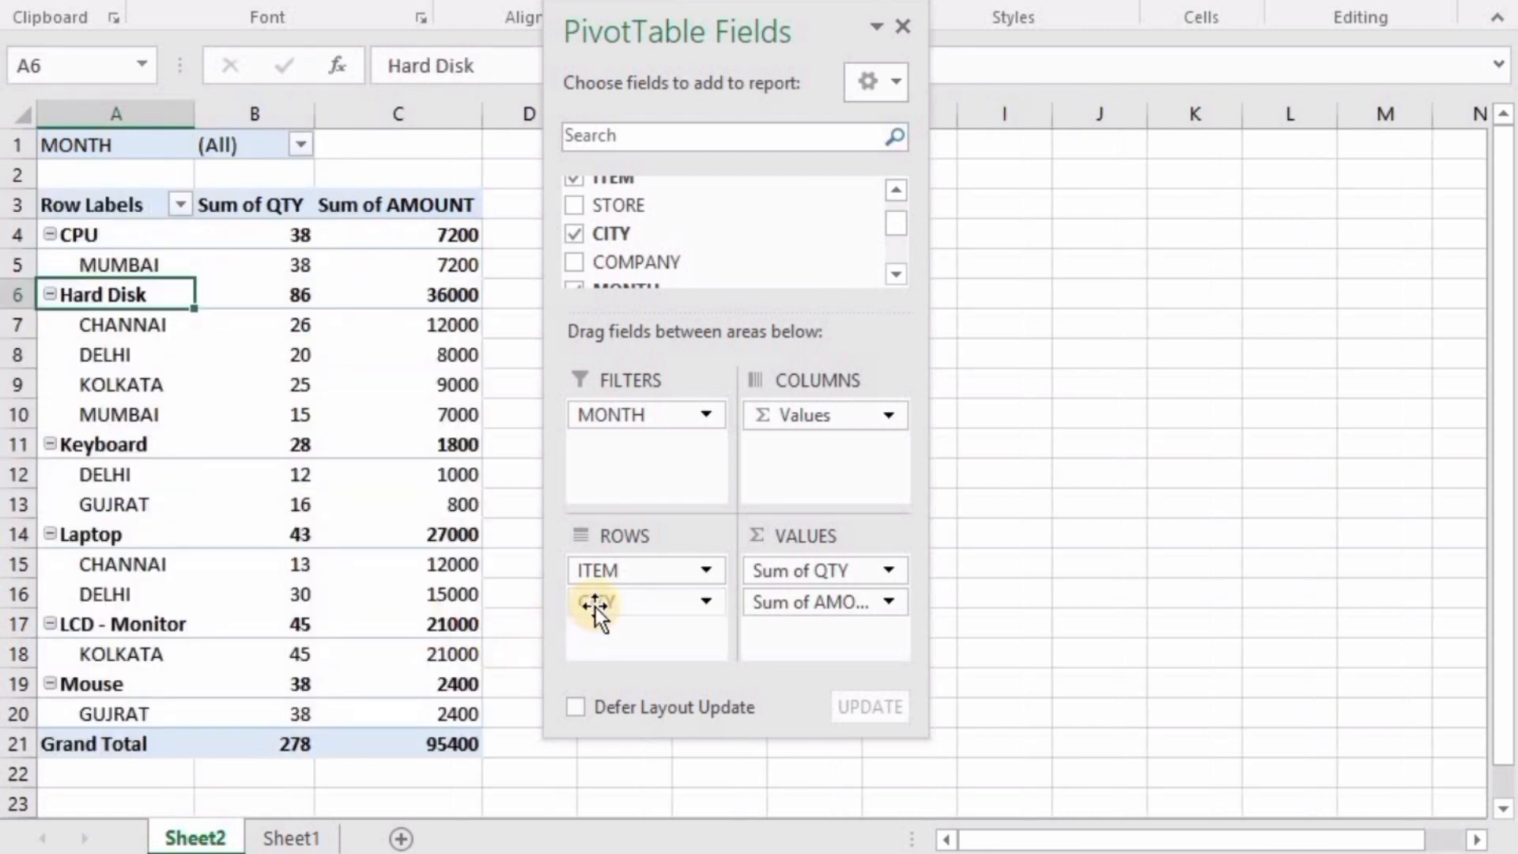
drag(596, 607, 689, 580)
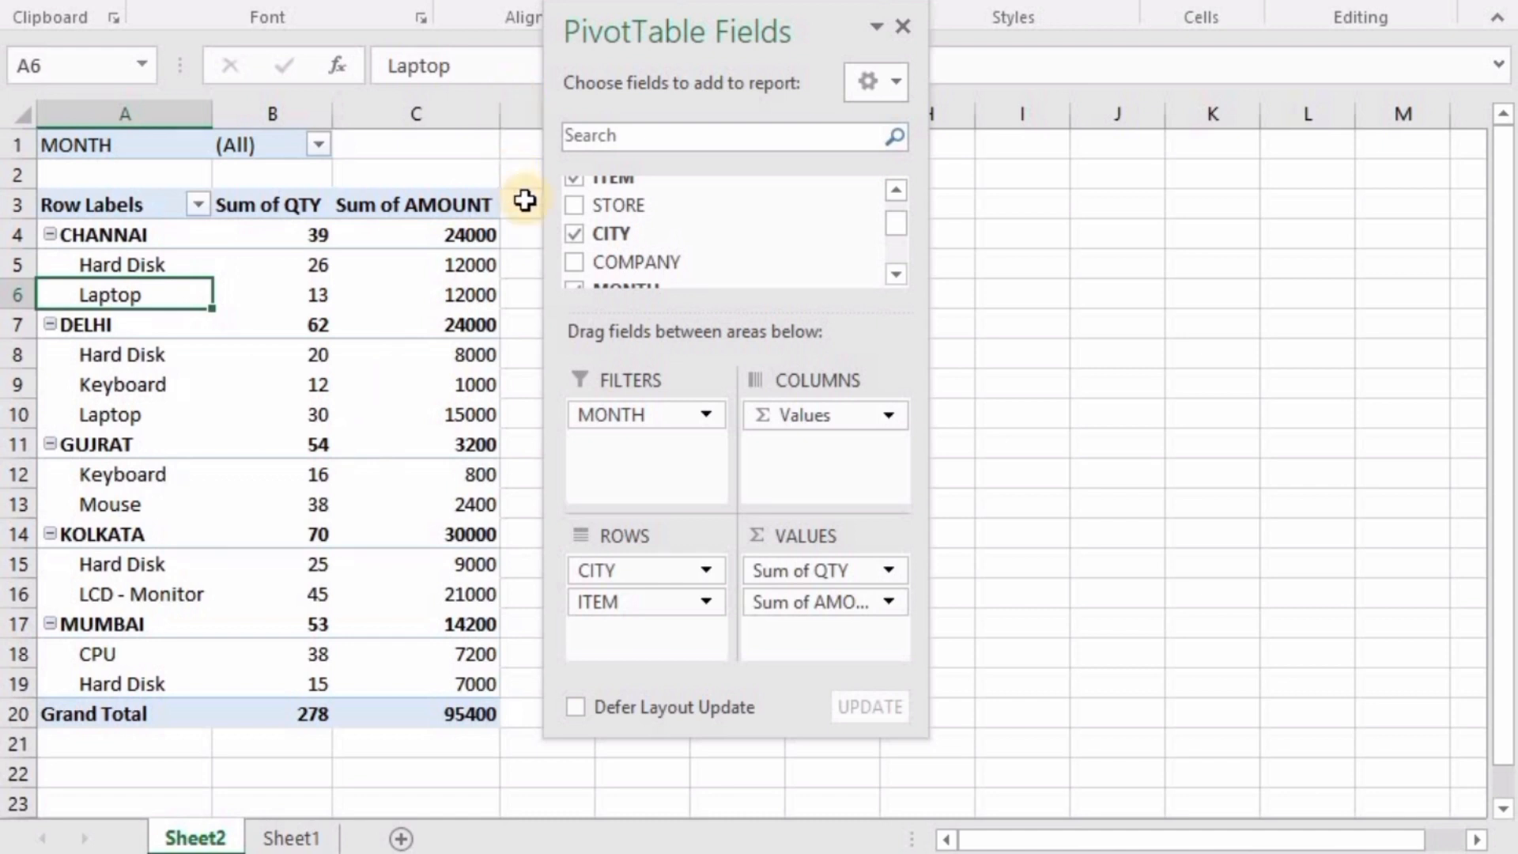
- Review the city totals for all months and filter the city-grouped PivotTable by the month MARCH
drag(1497, 494, 1501, 474)
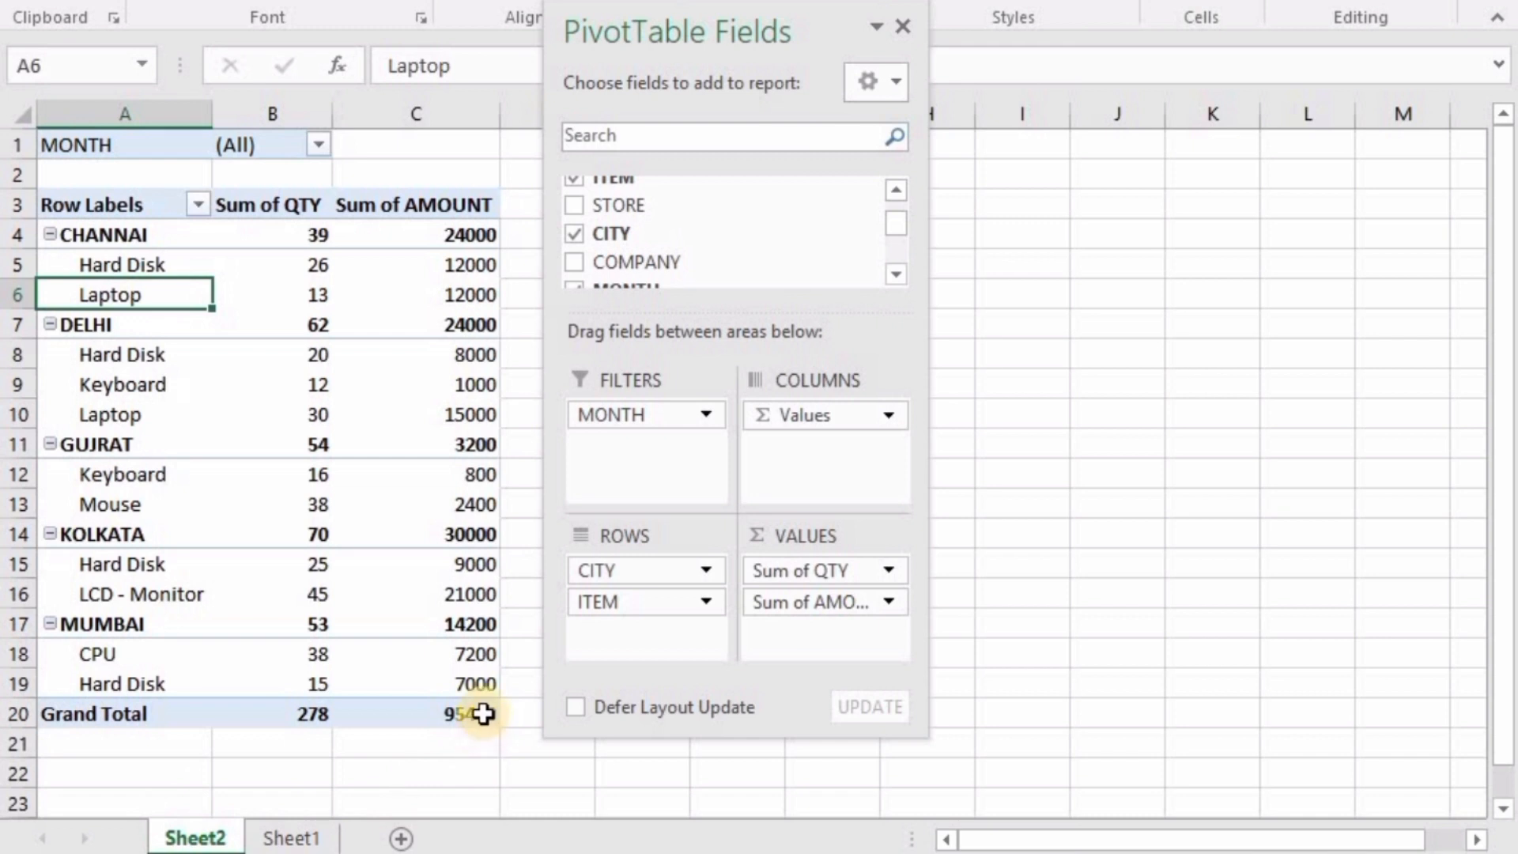
mouse_move(484, 717)
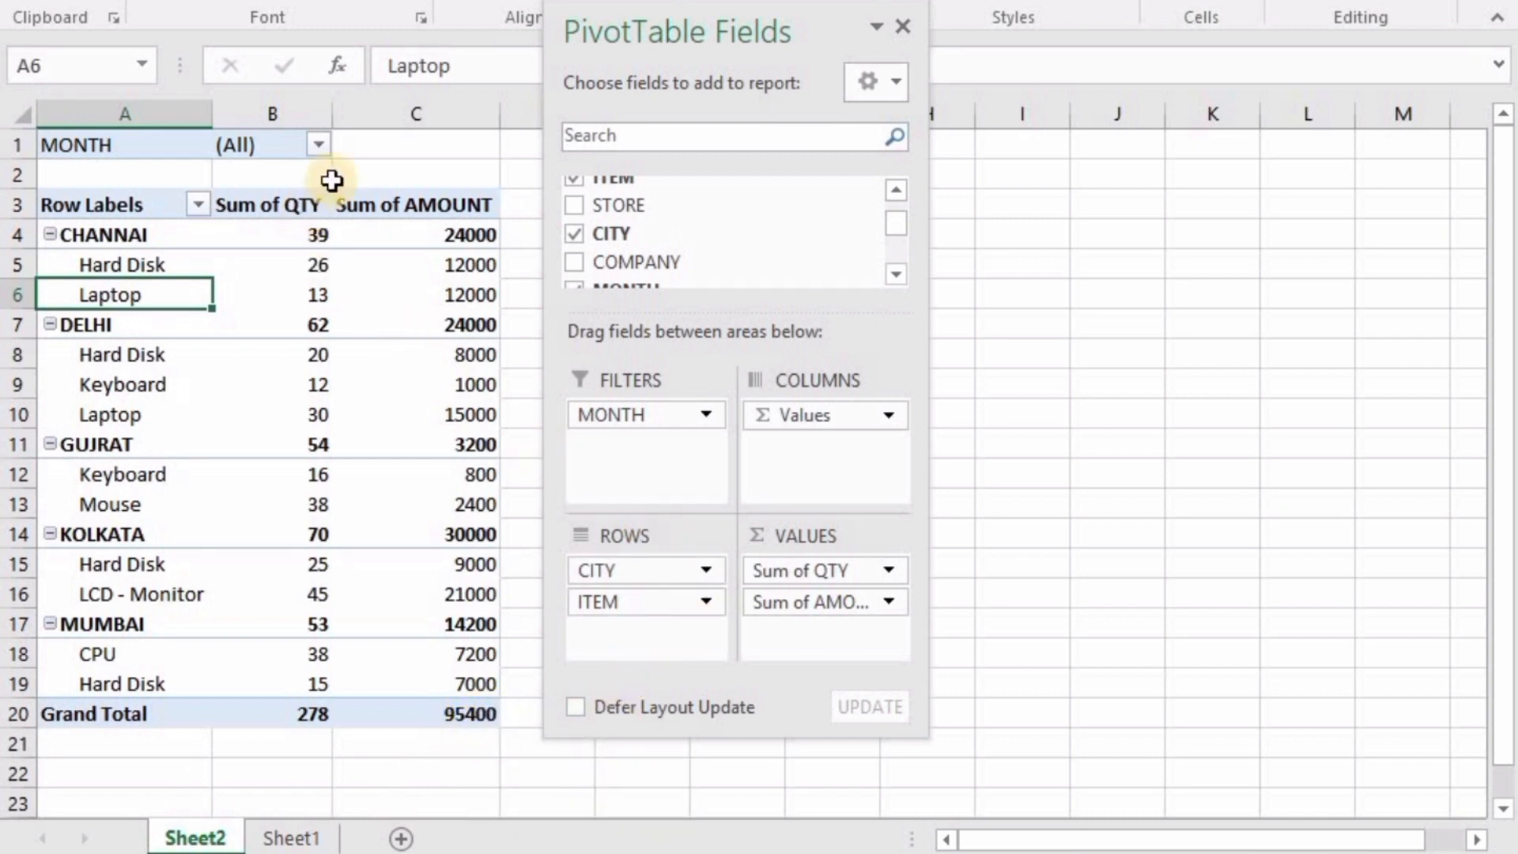
click(316, 145)
click(54, 285)
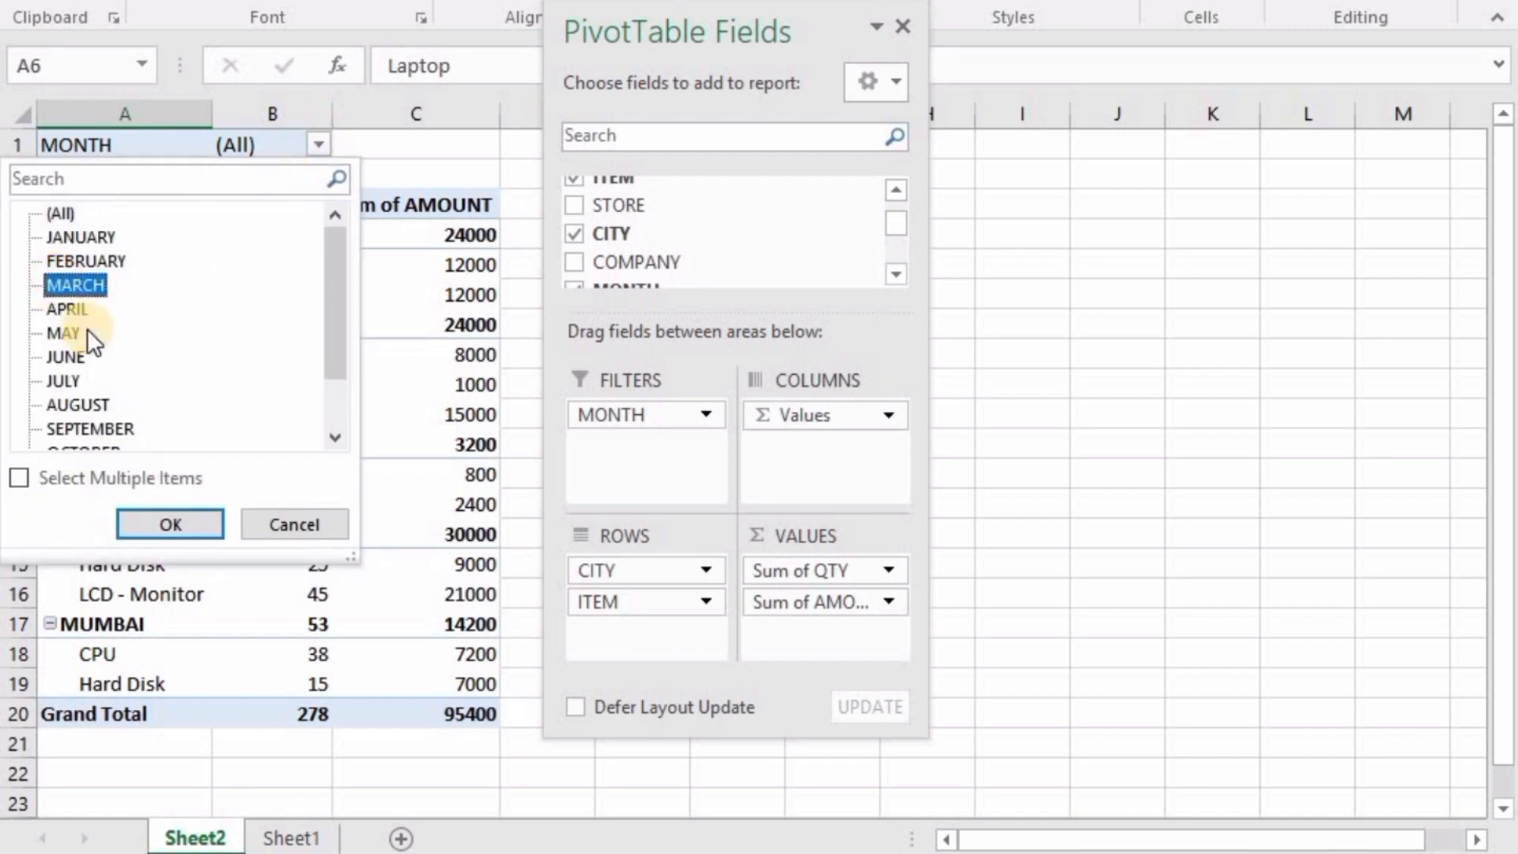
click(169, 524)
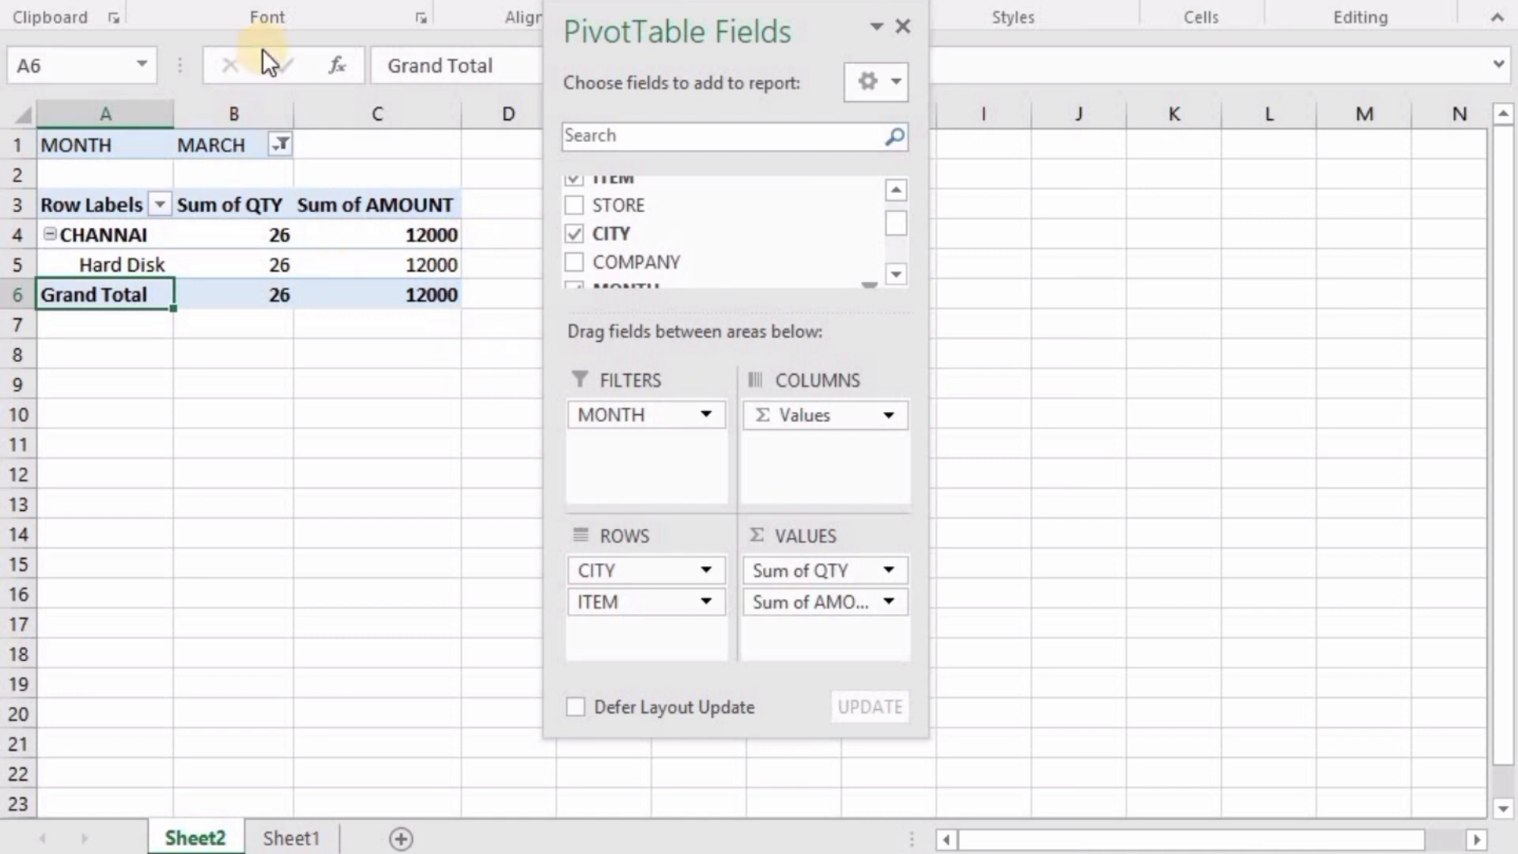
- Change the PivotTable's MONTH filter to DECEMBER
click(280, 144)
scroll(343, 327, down, 1)
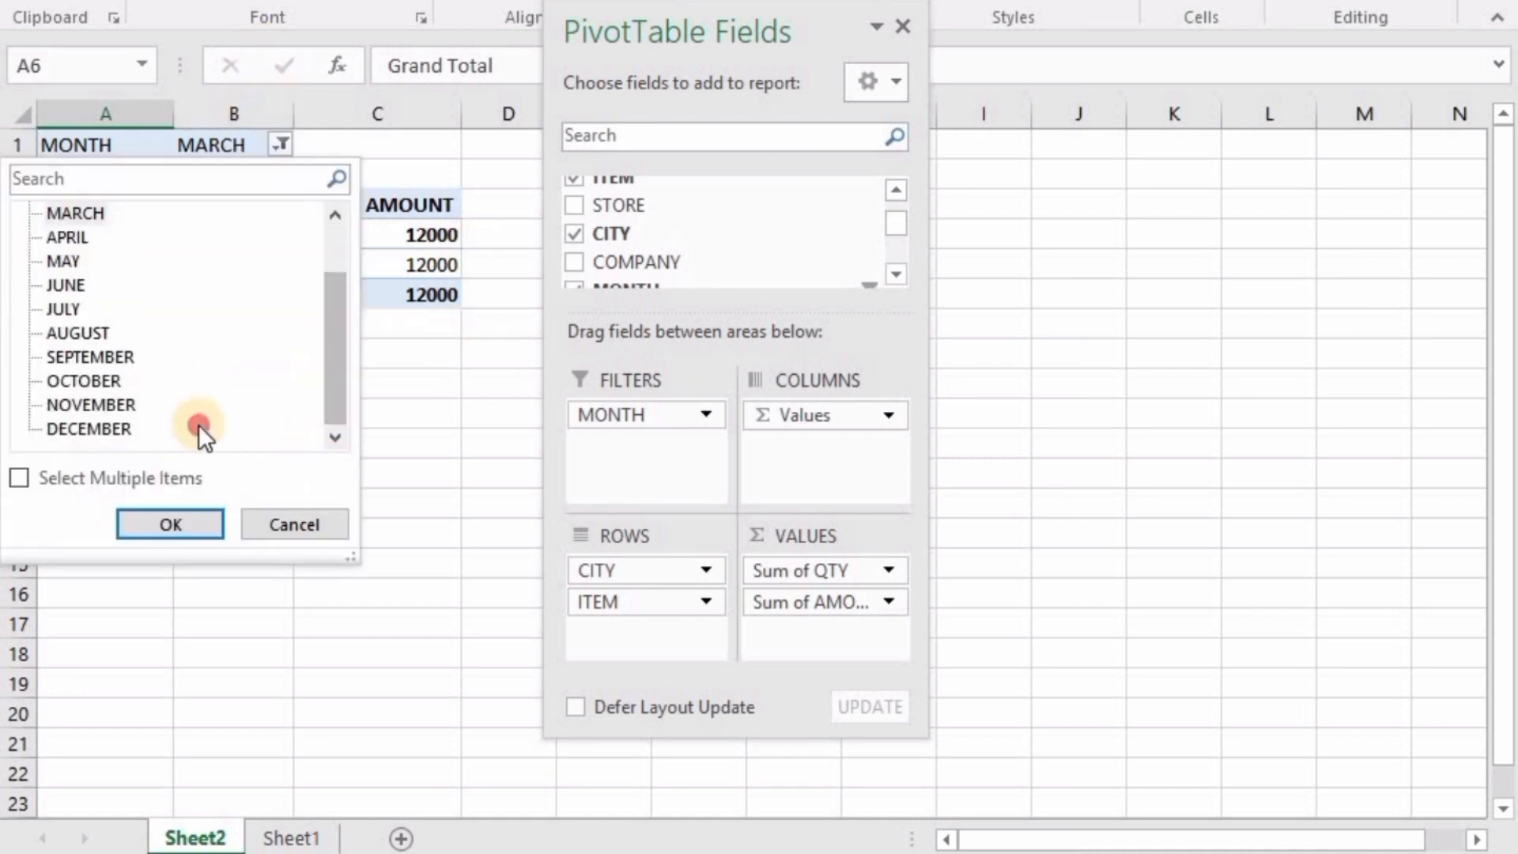
click(111, 427)
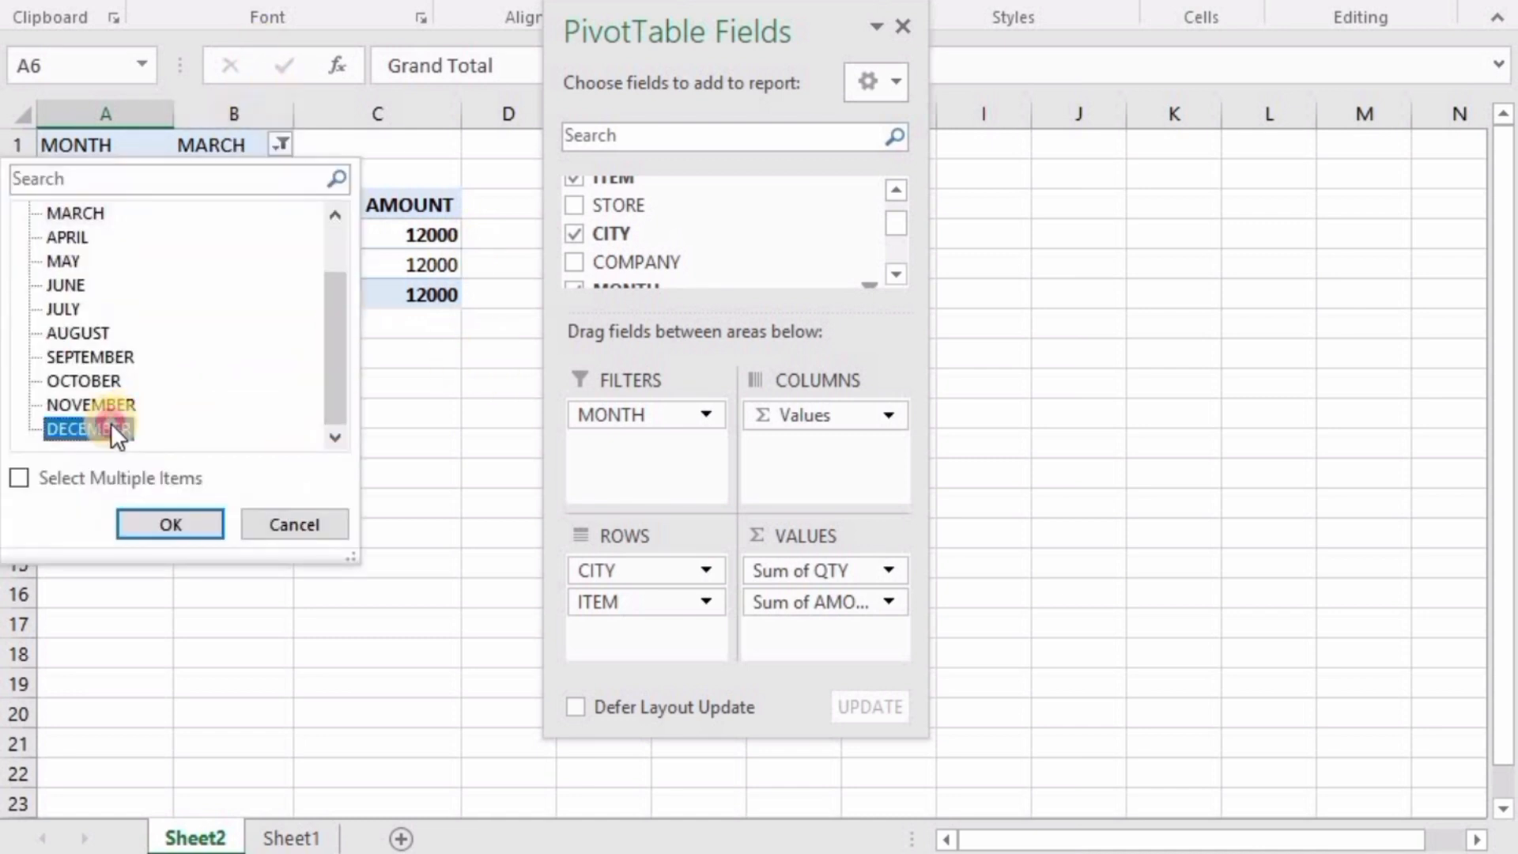
click(173, 528)
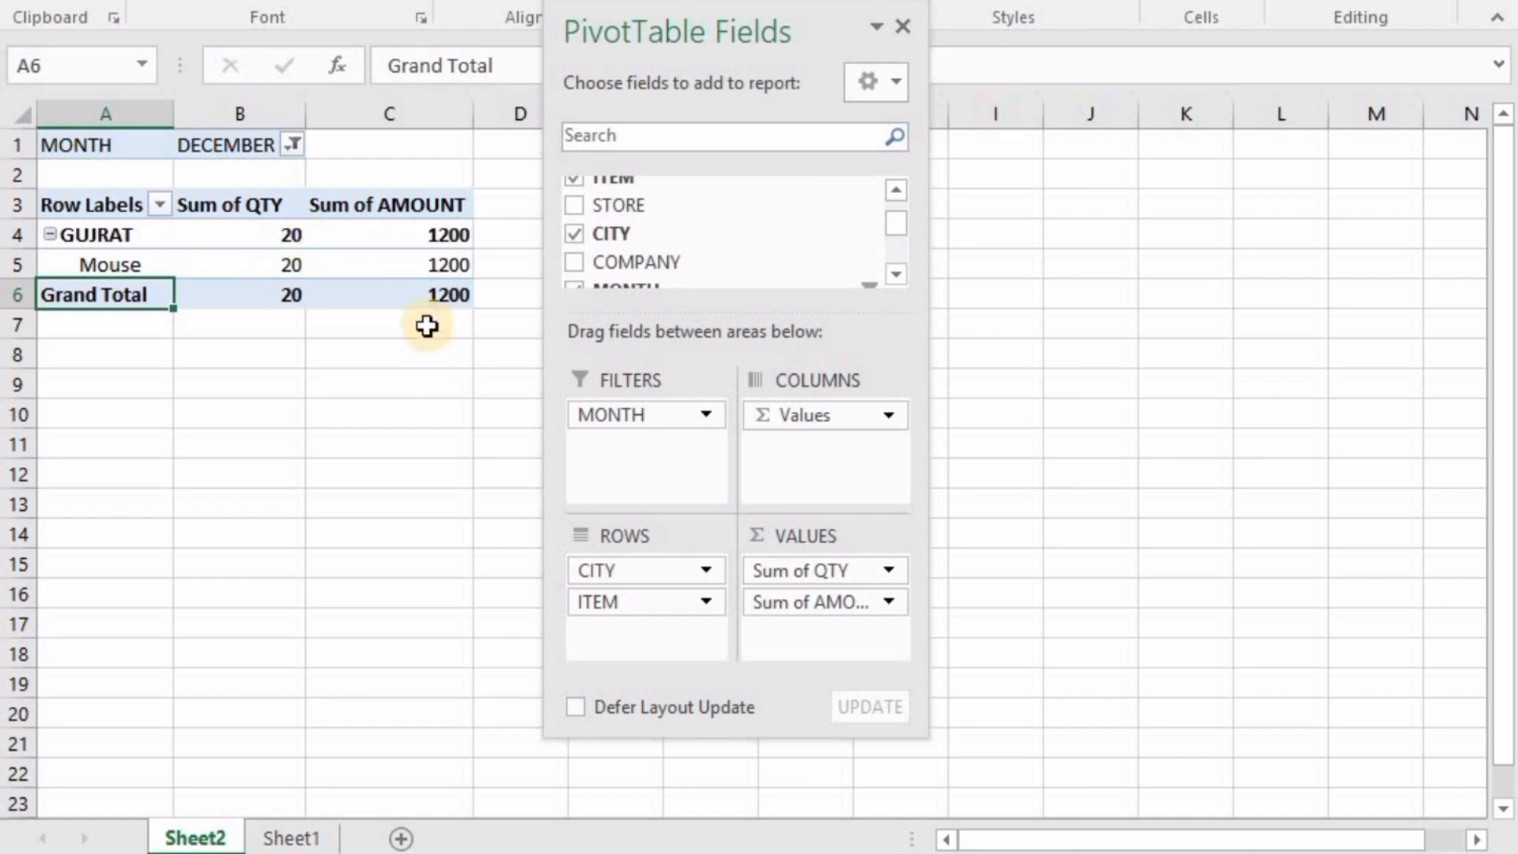
- Change the PivotTable's MONTH filter to APRIL
click(289, 146)
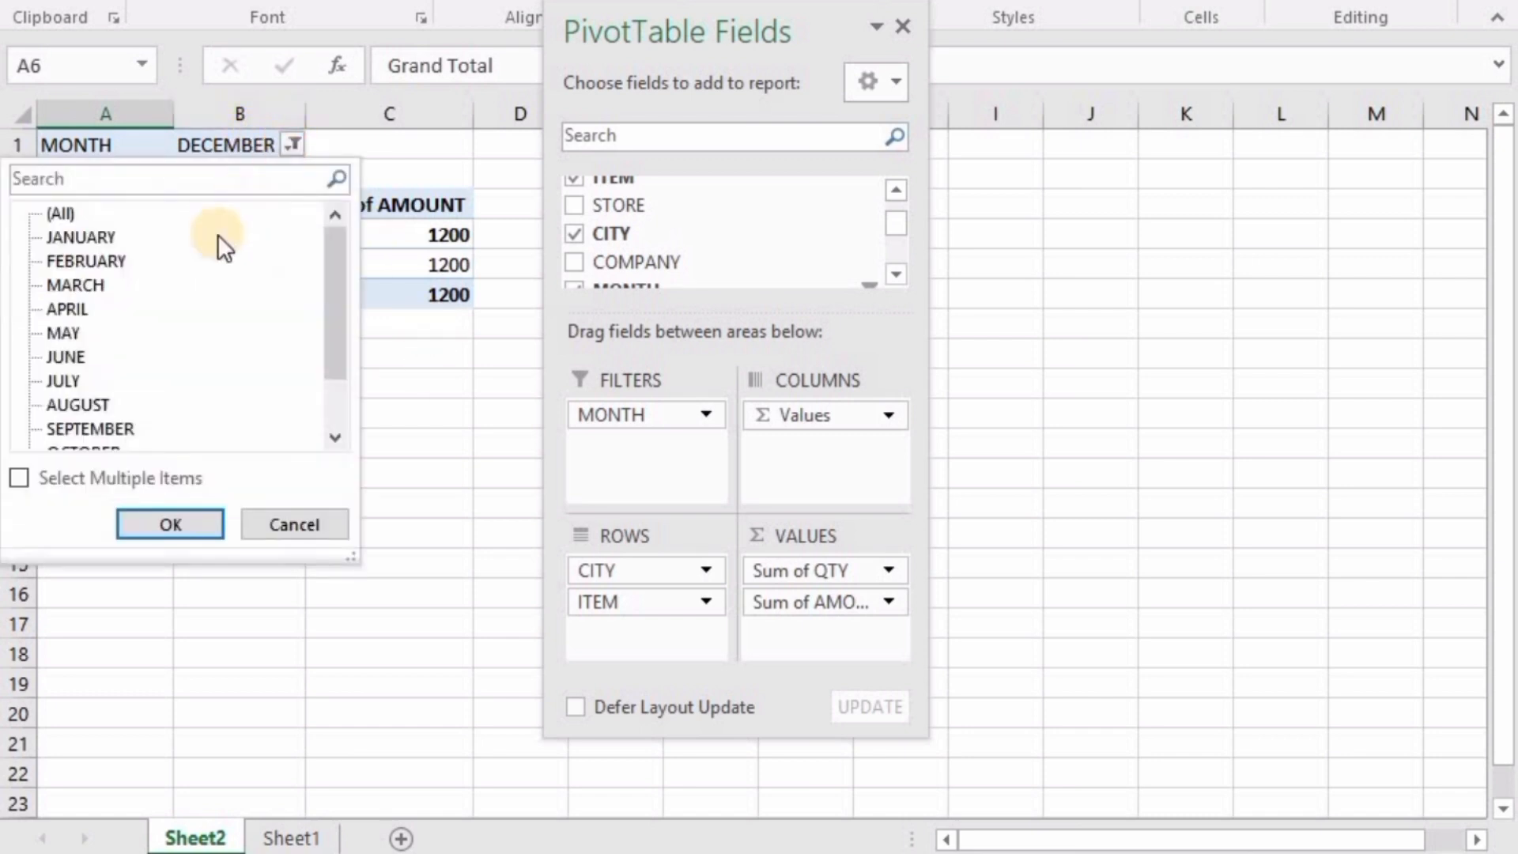
click(60, 308)
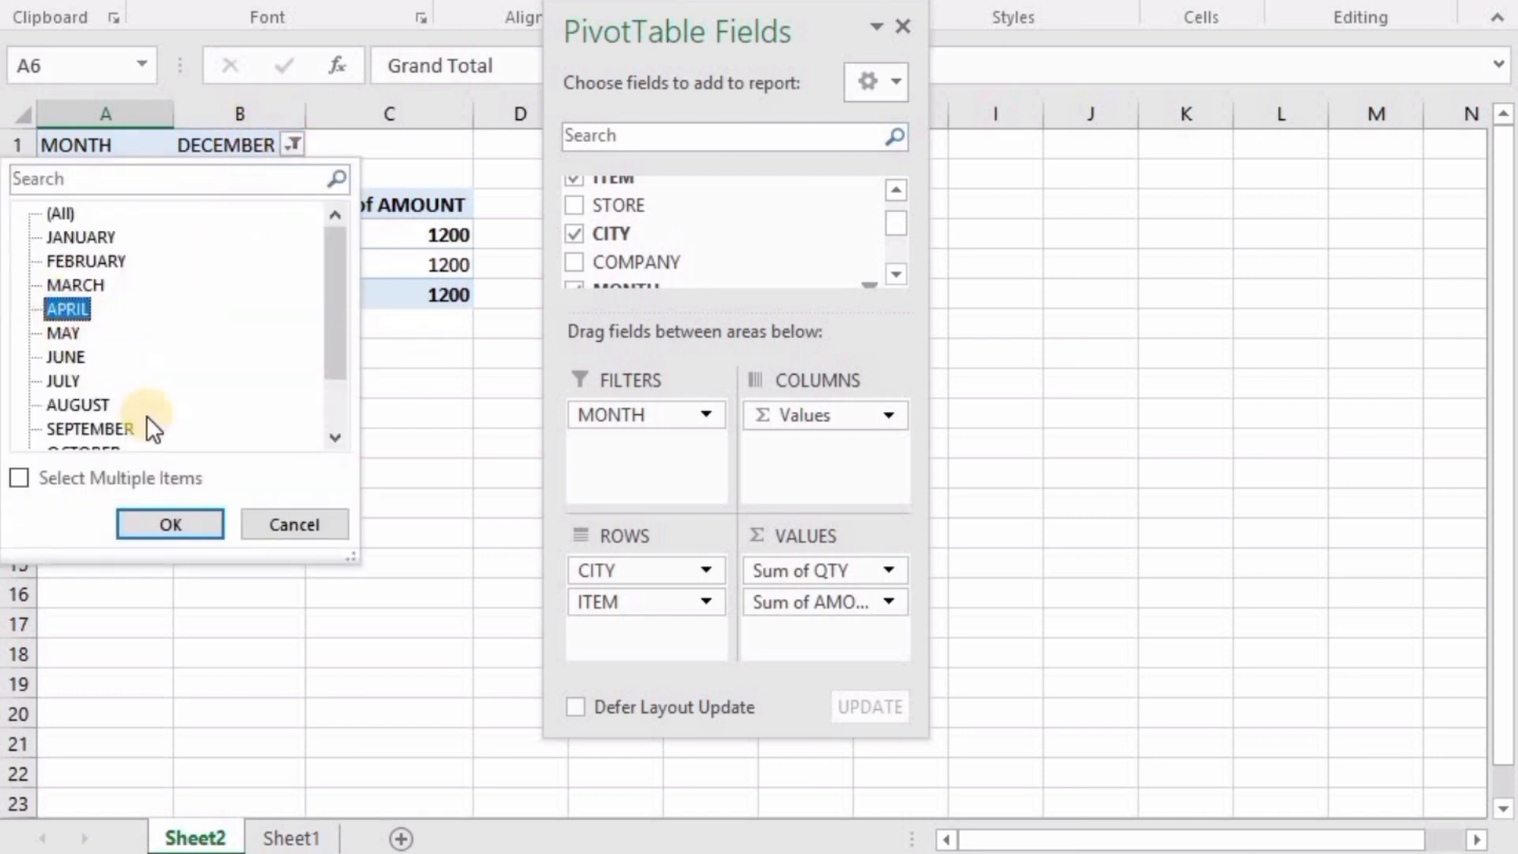
click(175, 516)
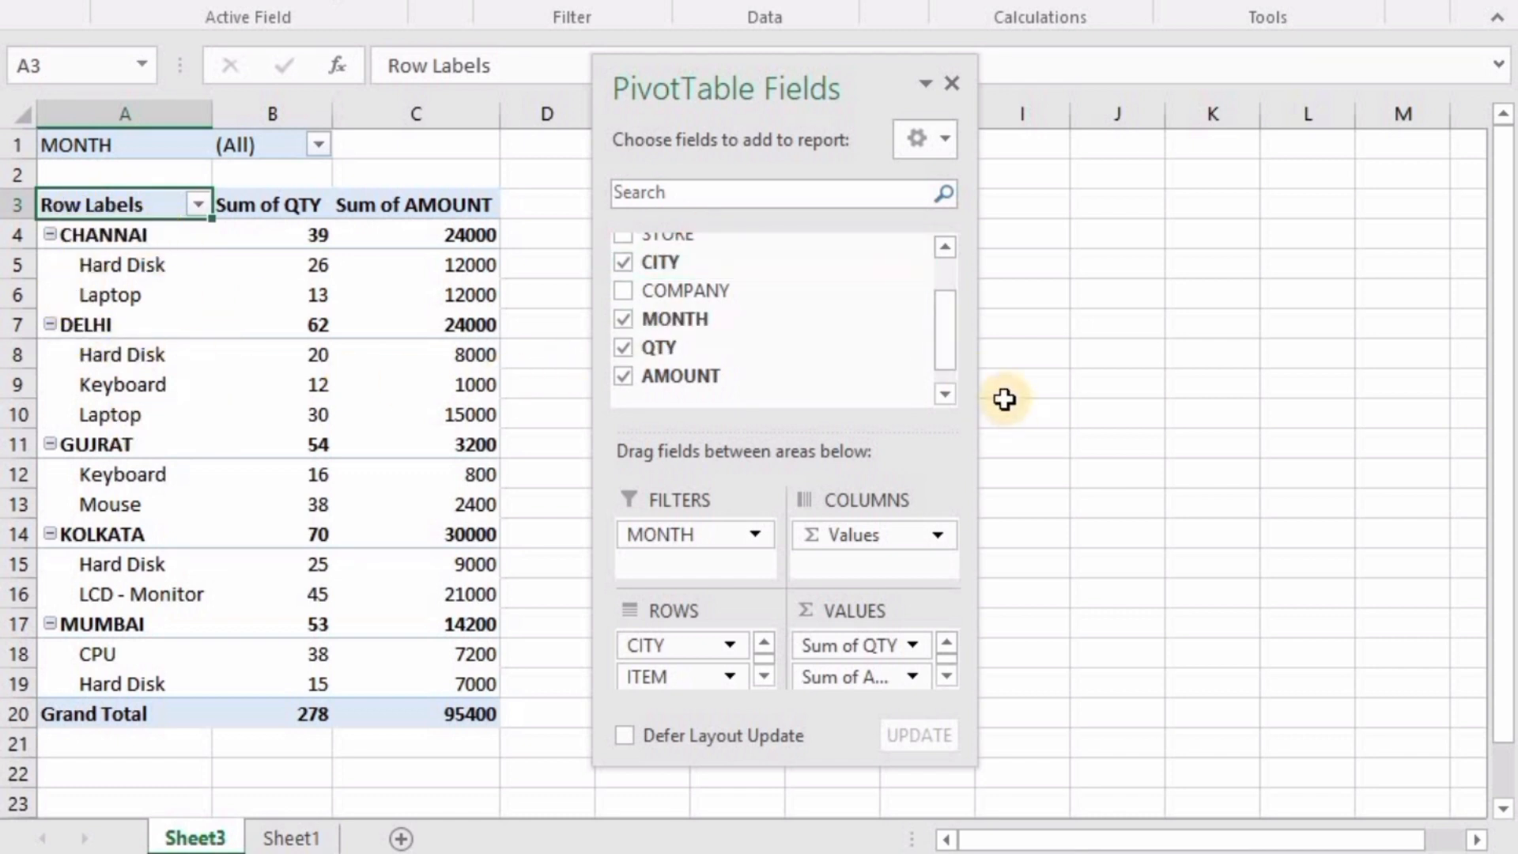
- Add the STORE field between CITY and ITEM in the rows area, and review the grand total amount and store quantities
drag(939, 325, 941, 306)
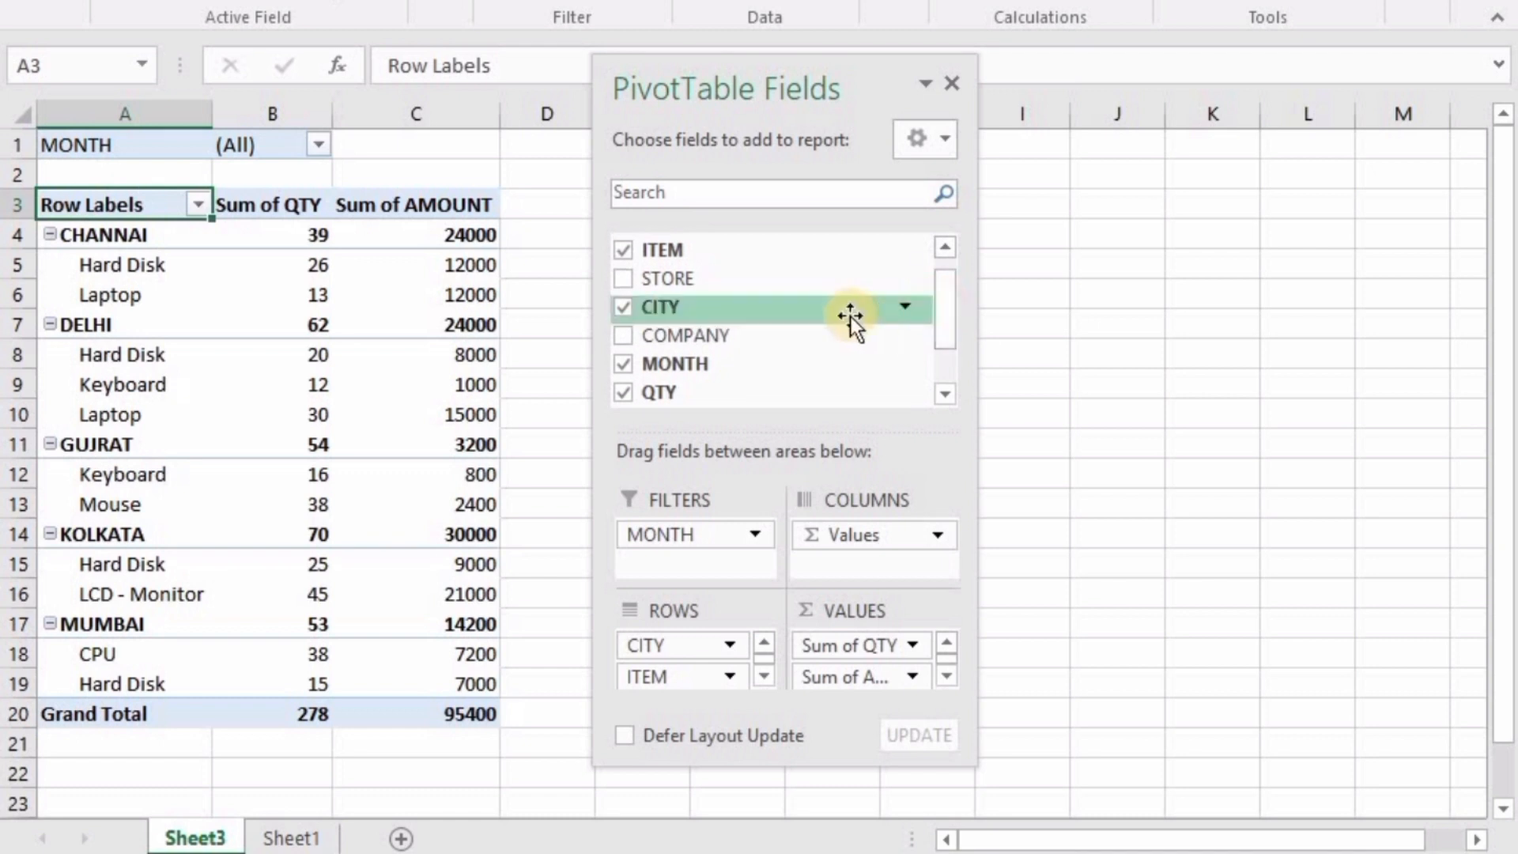
scroll(852, 268, up, 1)
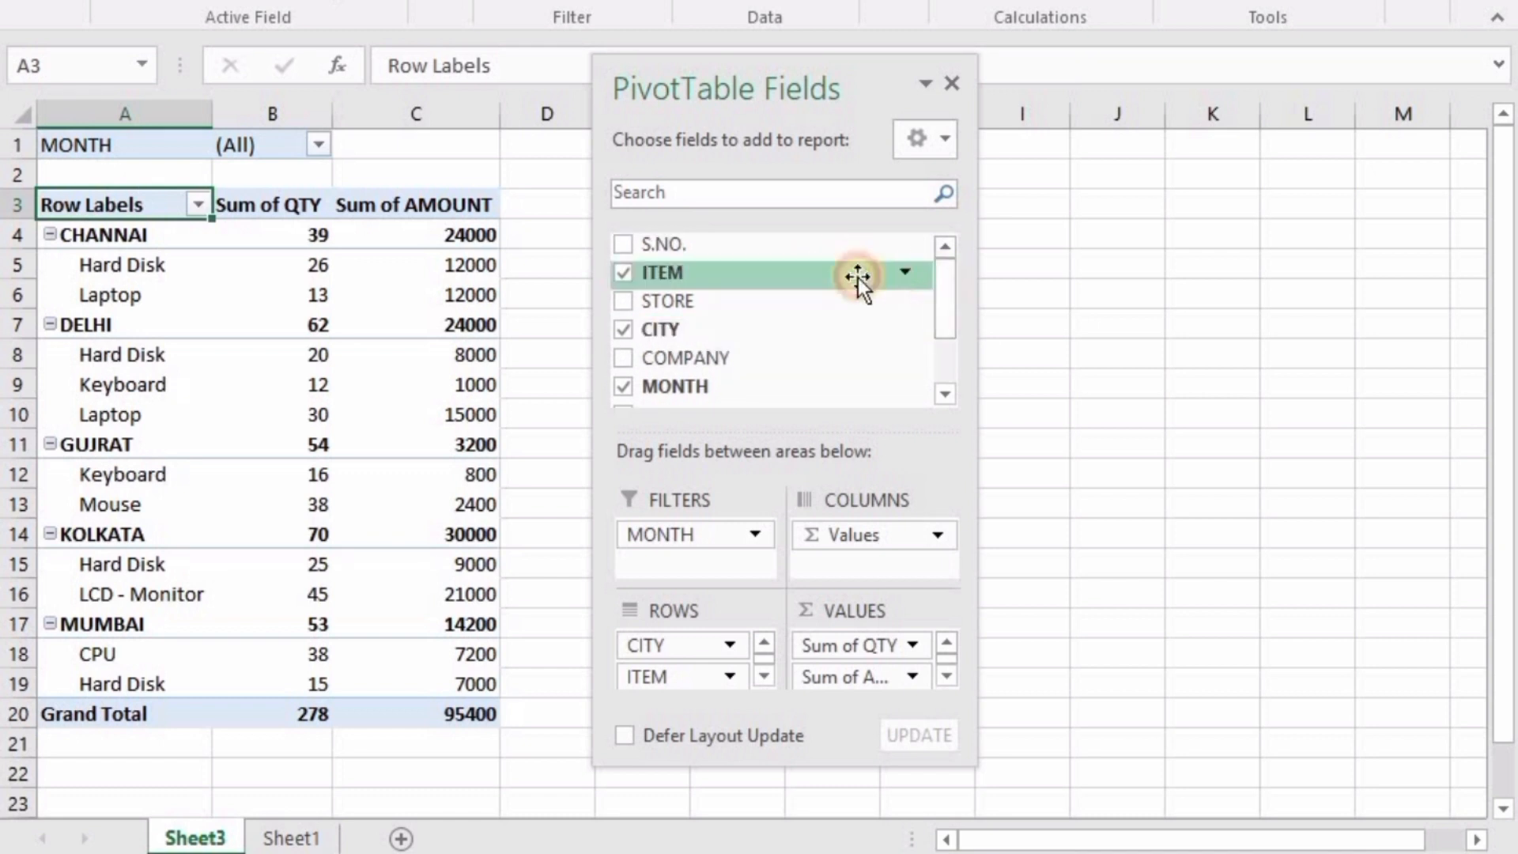
drag(821, 301, 670, 652)
drag(671, 657, 672, 656)
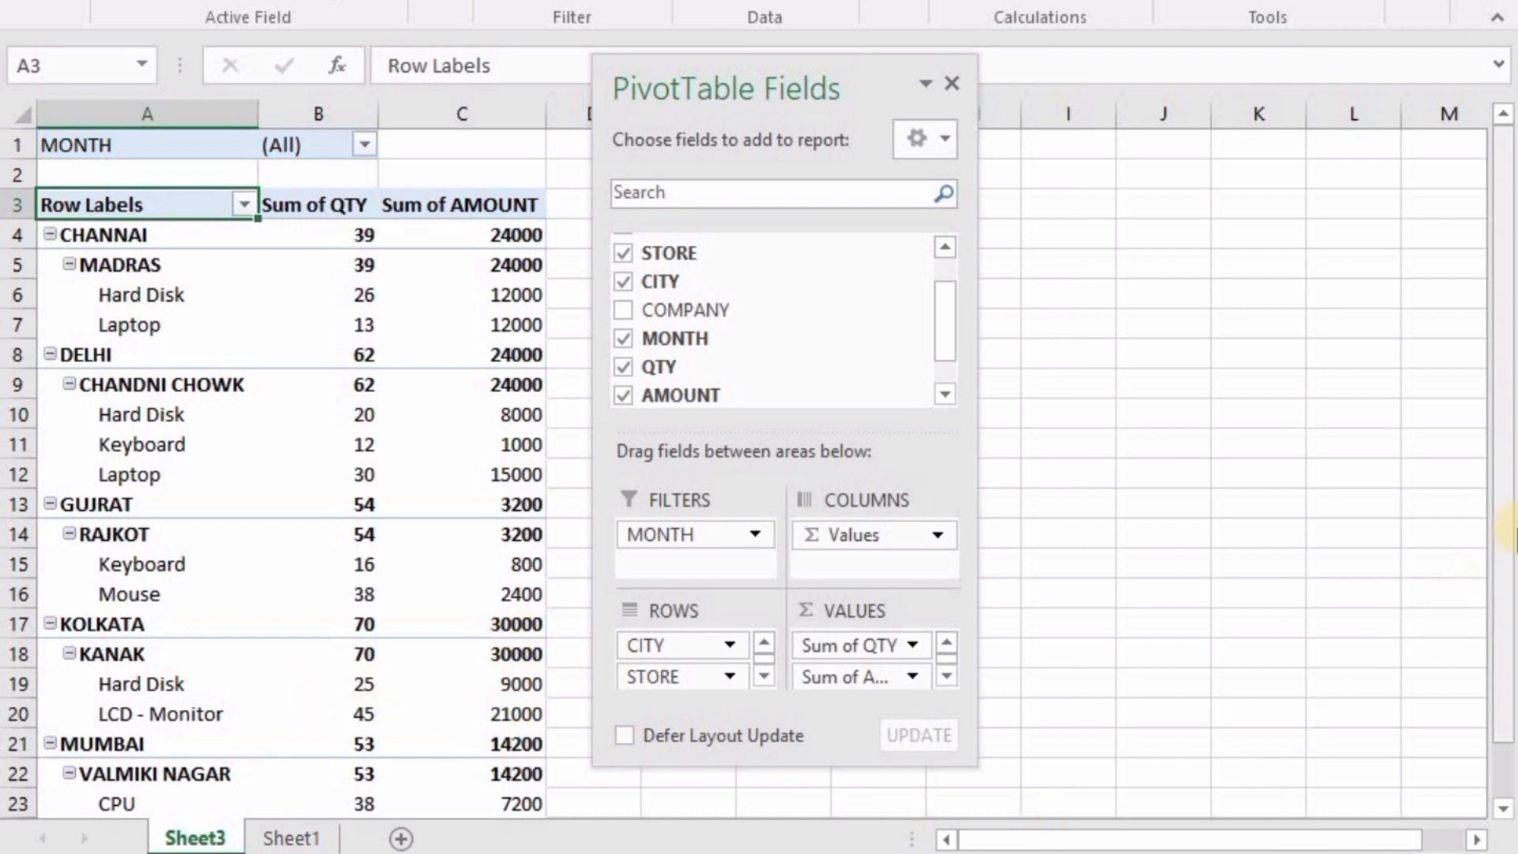
drag(1504, 526, 1504, 584)
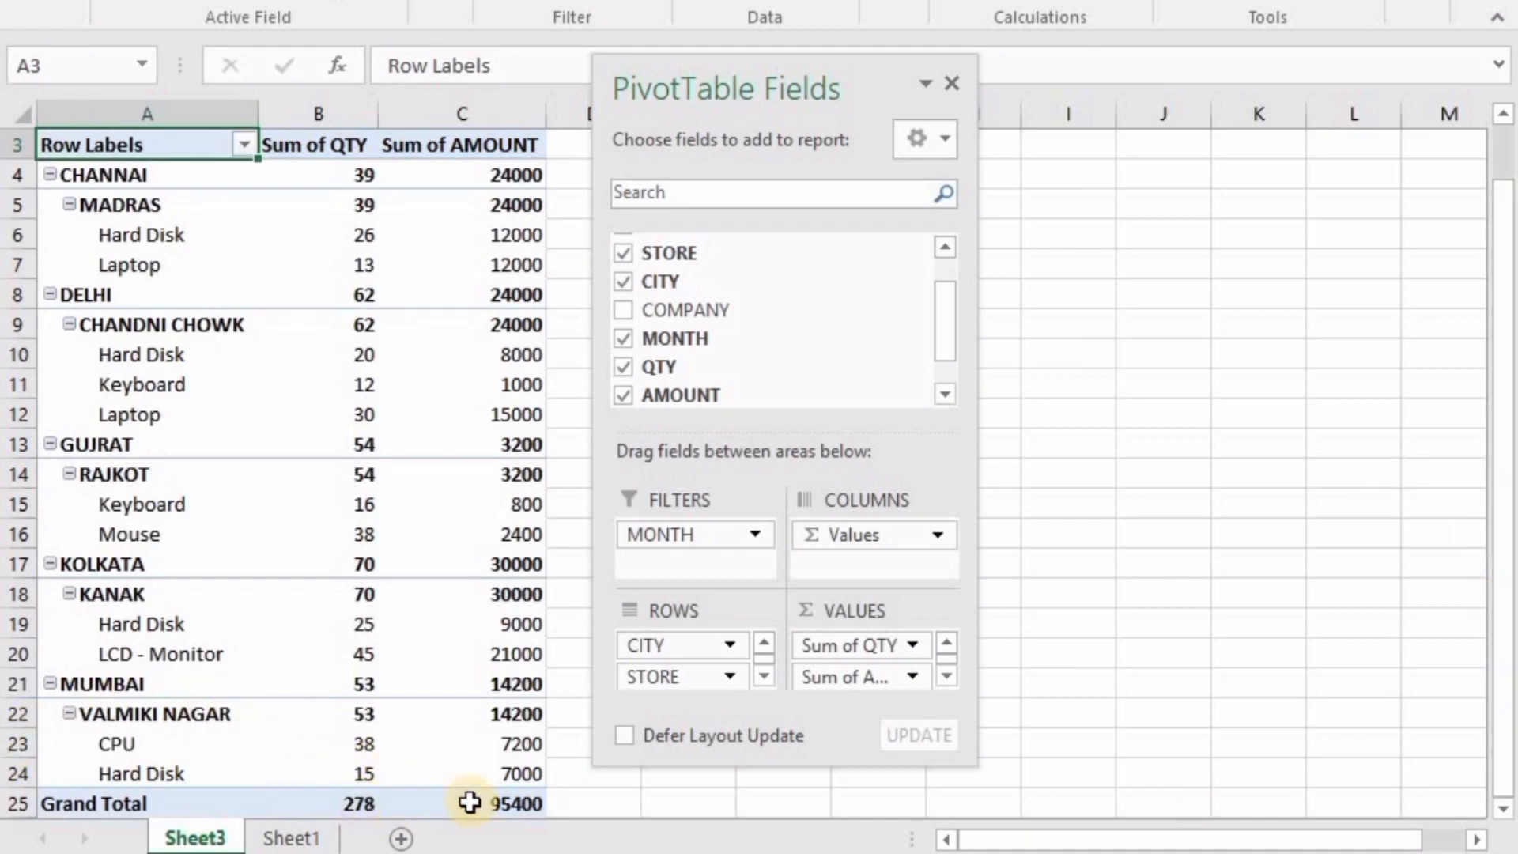
click(517, 793)
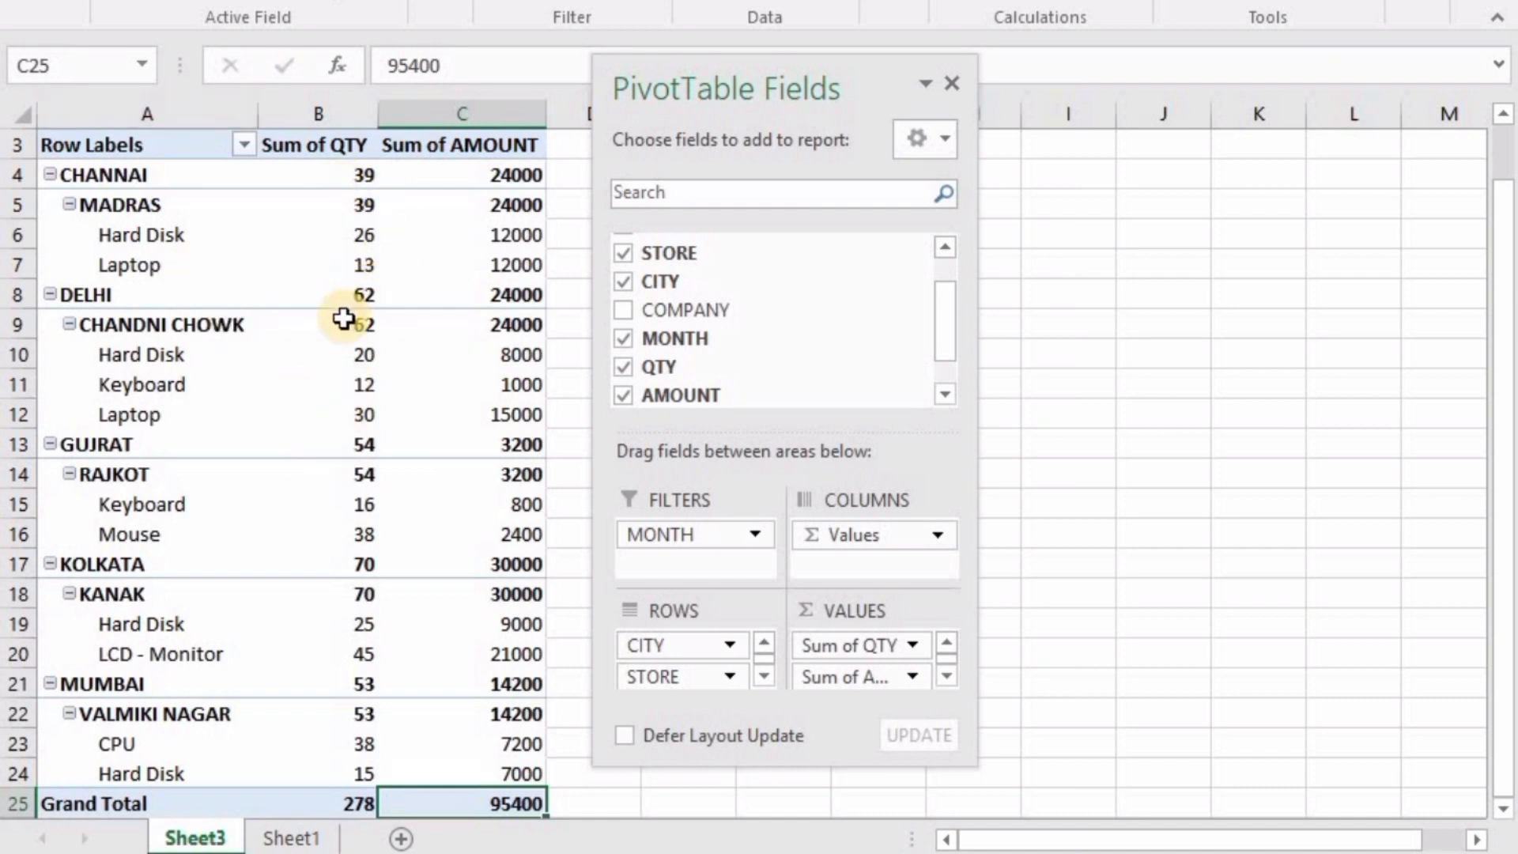
click(364, 296)
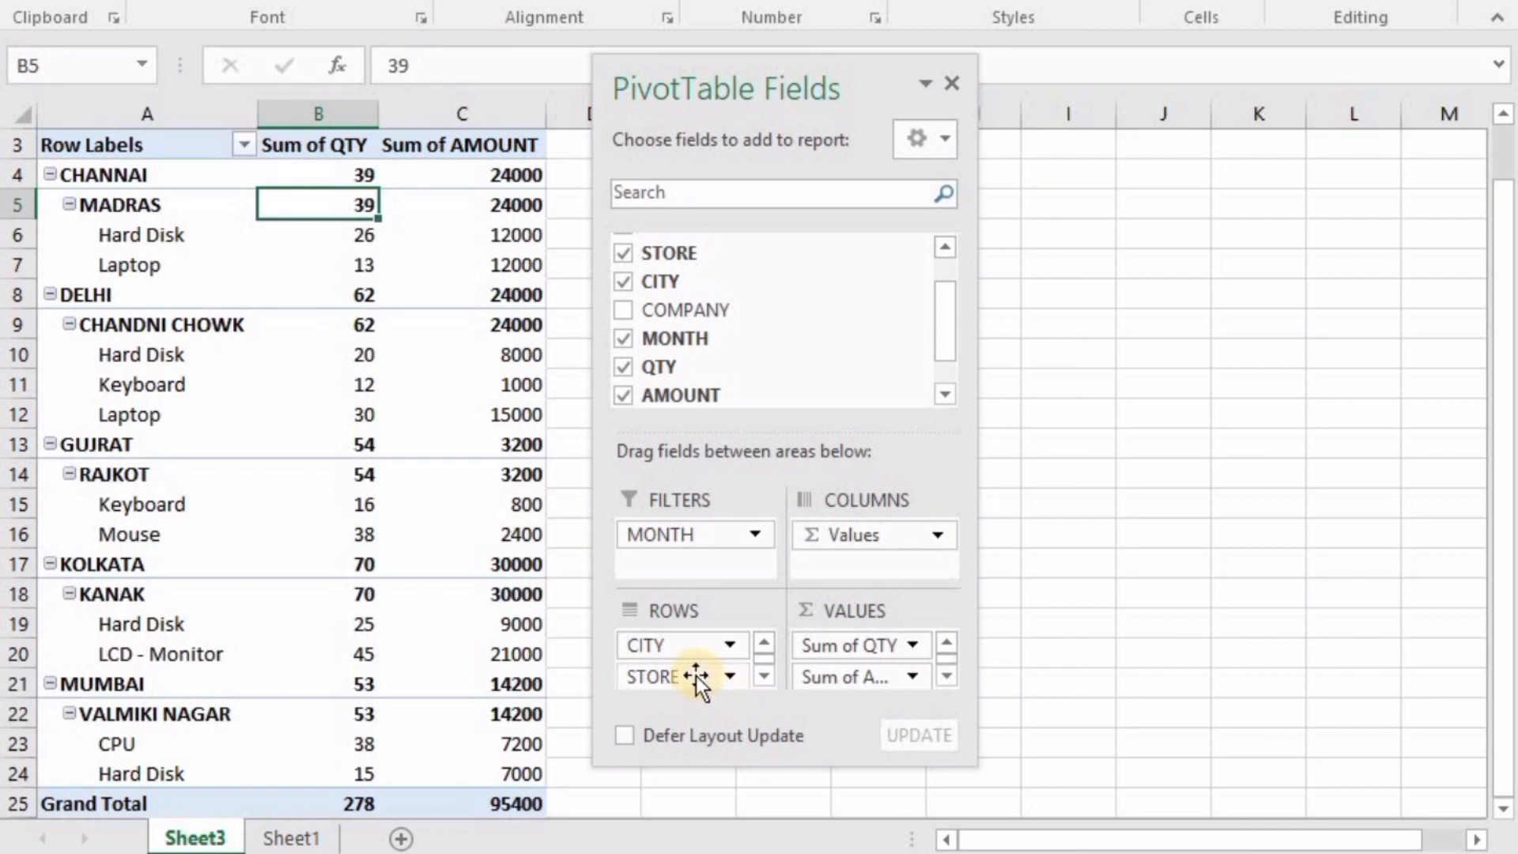
- Remove the STORE field from the PivotTable and add the COMPANY field to the columns area below Values
click(624, 253)
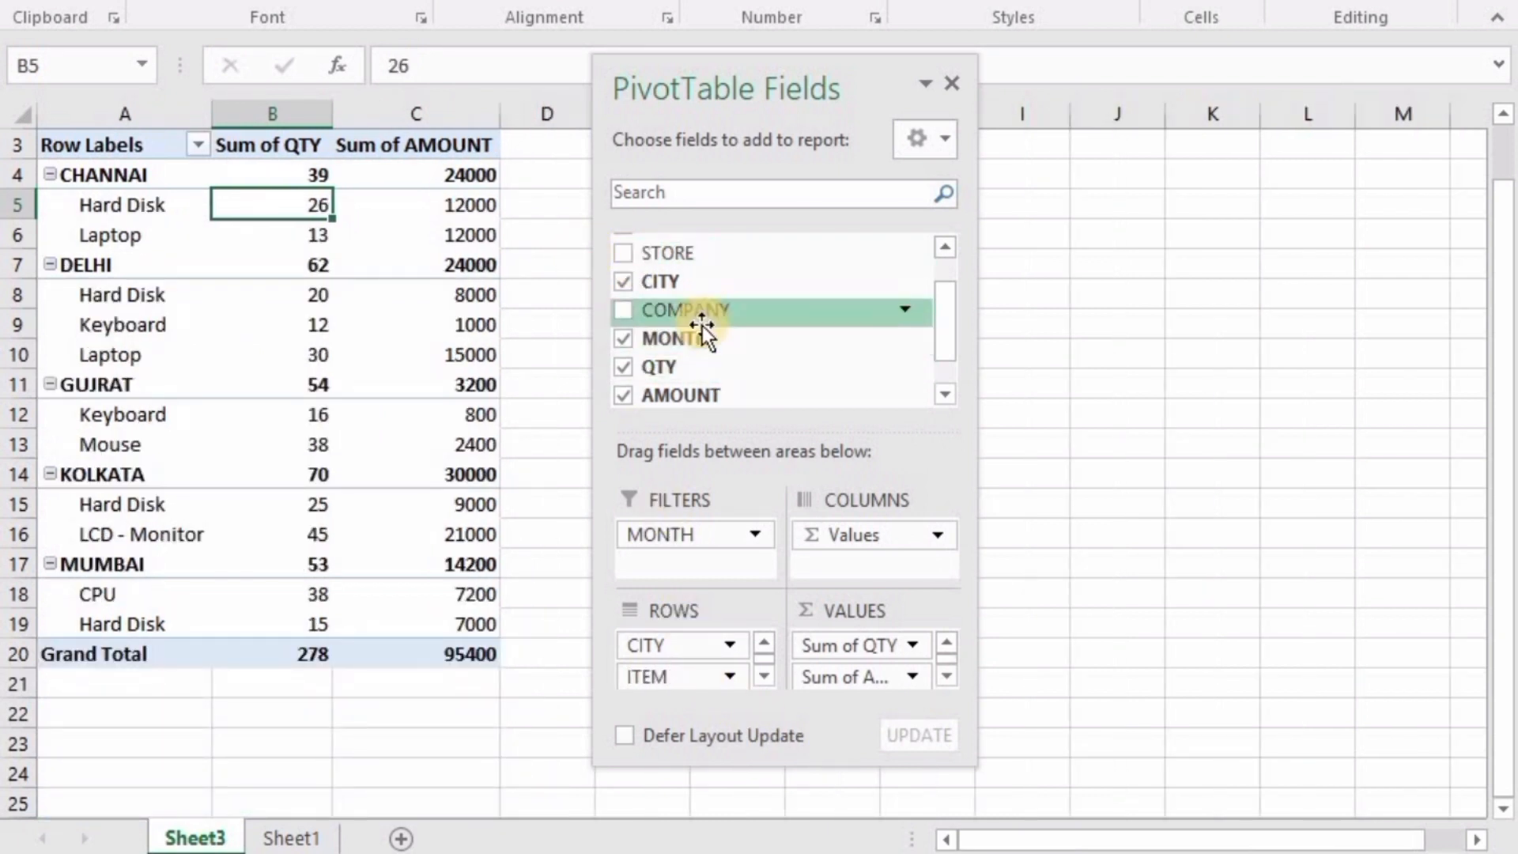
drag(643, 310, 843, 566)
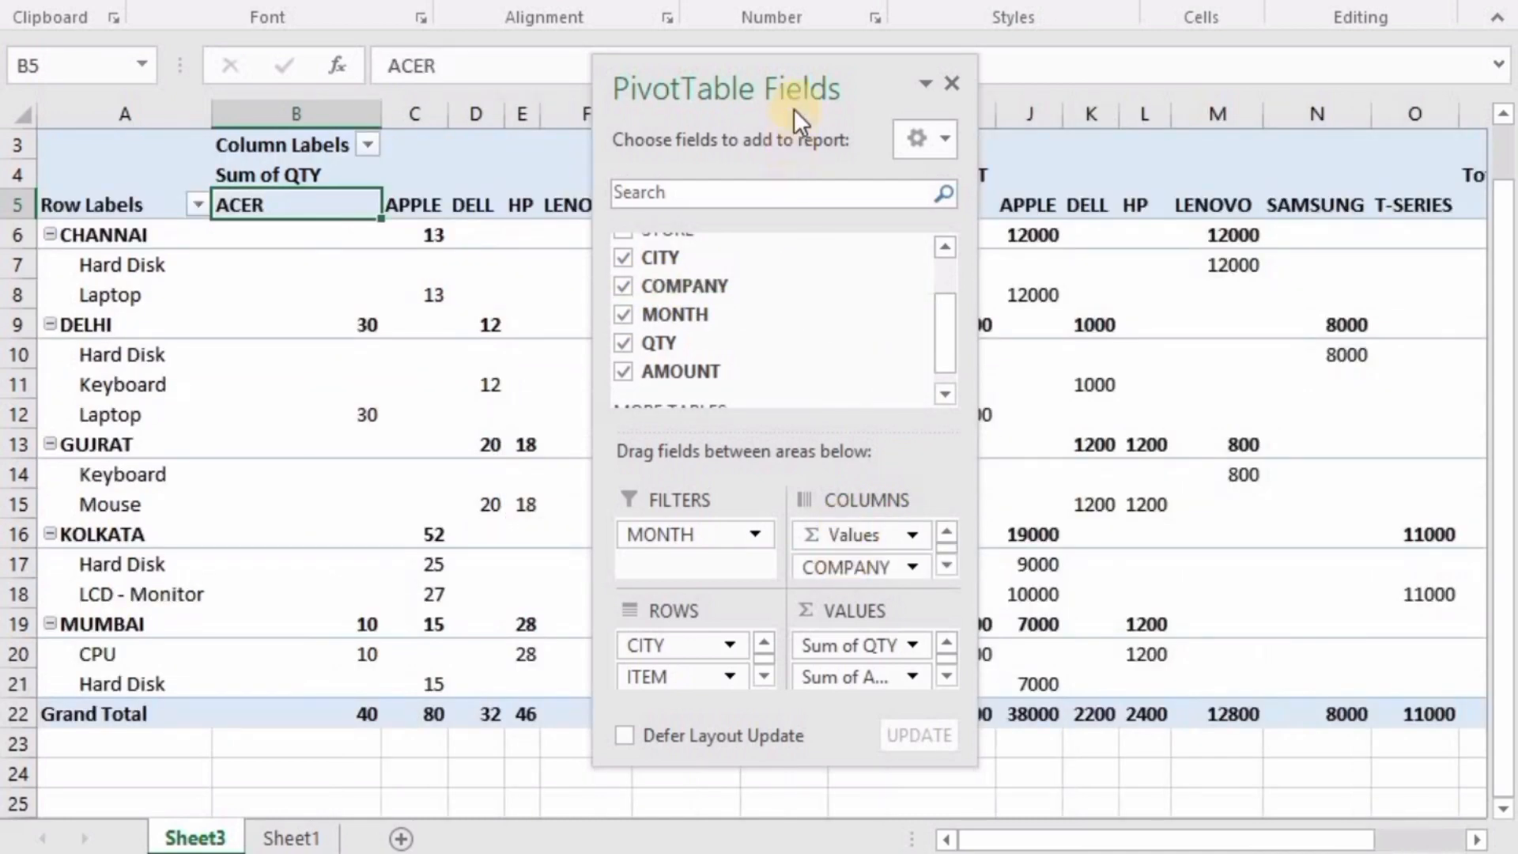
- Replace the CITY field with the STORE field above ITEM in the PivotTable's rows area
drag(793, 108, 1353, 125)
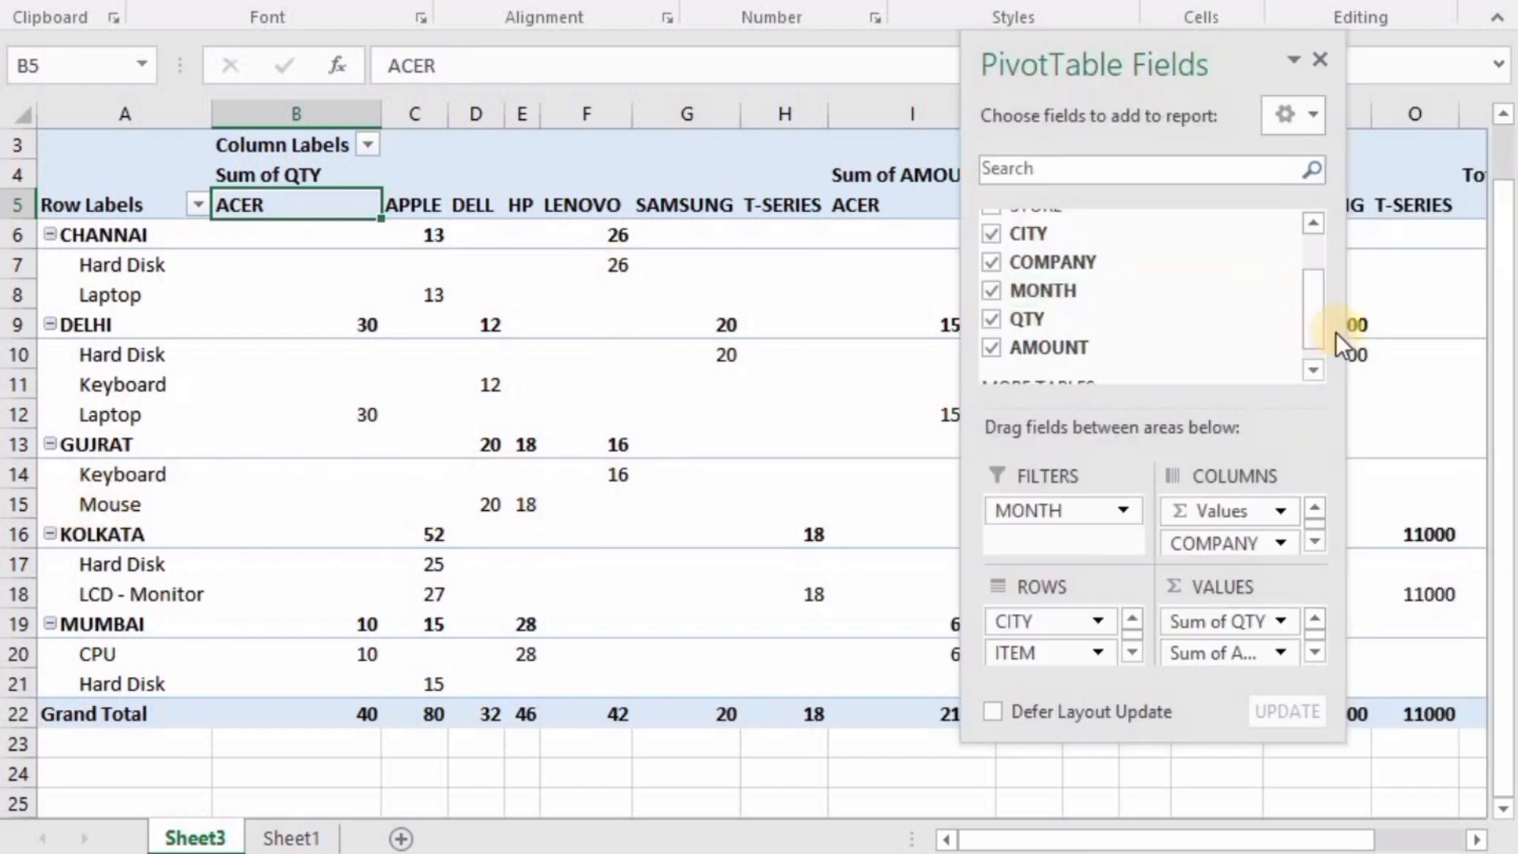
drag(1316, 326, 1308, 283)
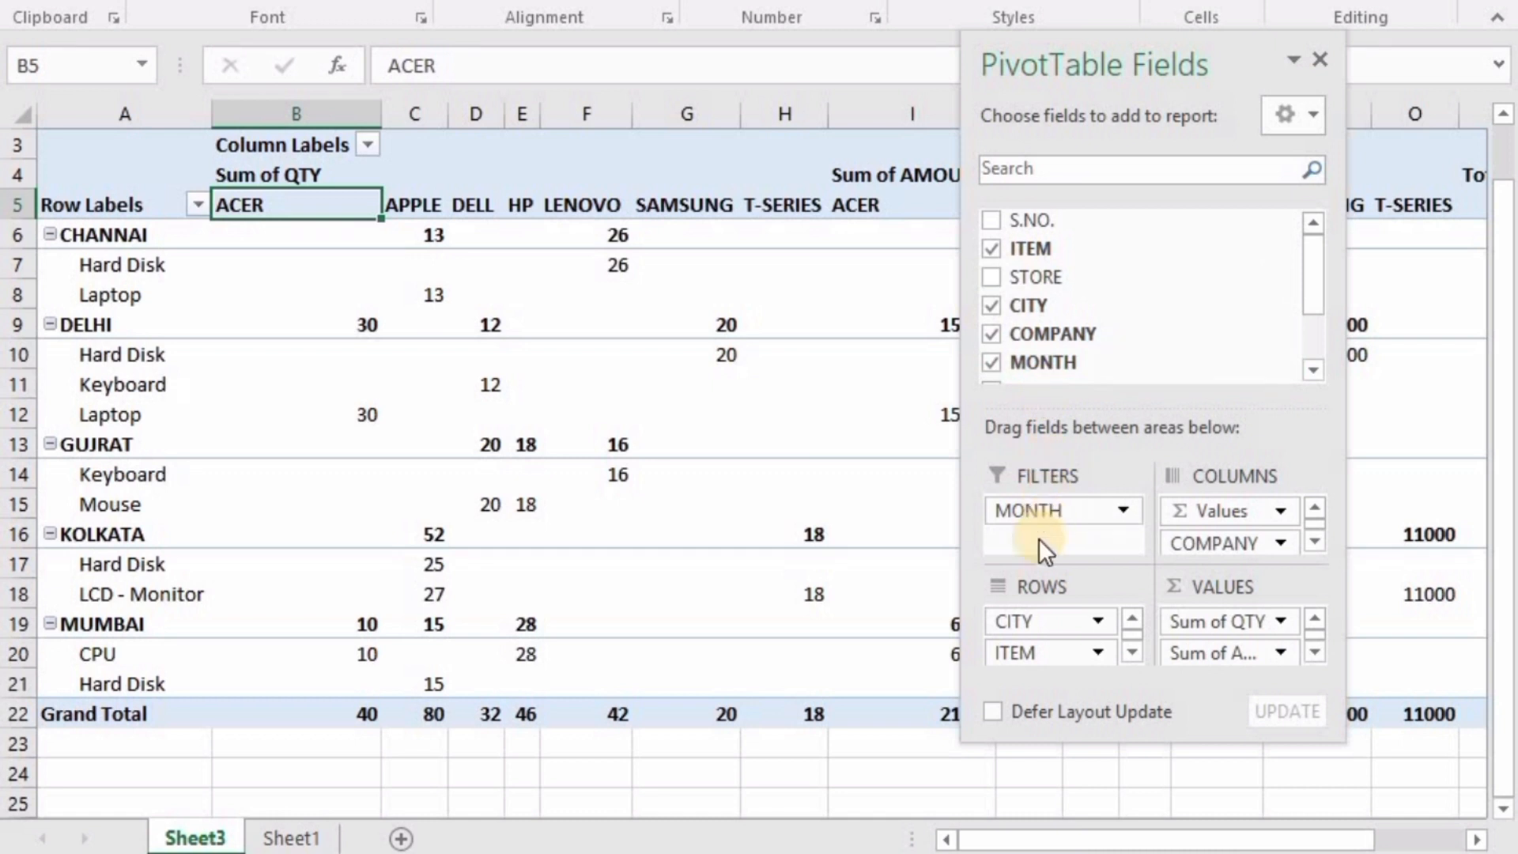
mouse_move(1021, 610)
mouse_down()
mouse_move(1057, 247)
mouse_move(1026, 302)
mouse_move(1078, 344)
mouse_move(1013, 563)
mouse_move(1029, 602)
mouse_up()
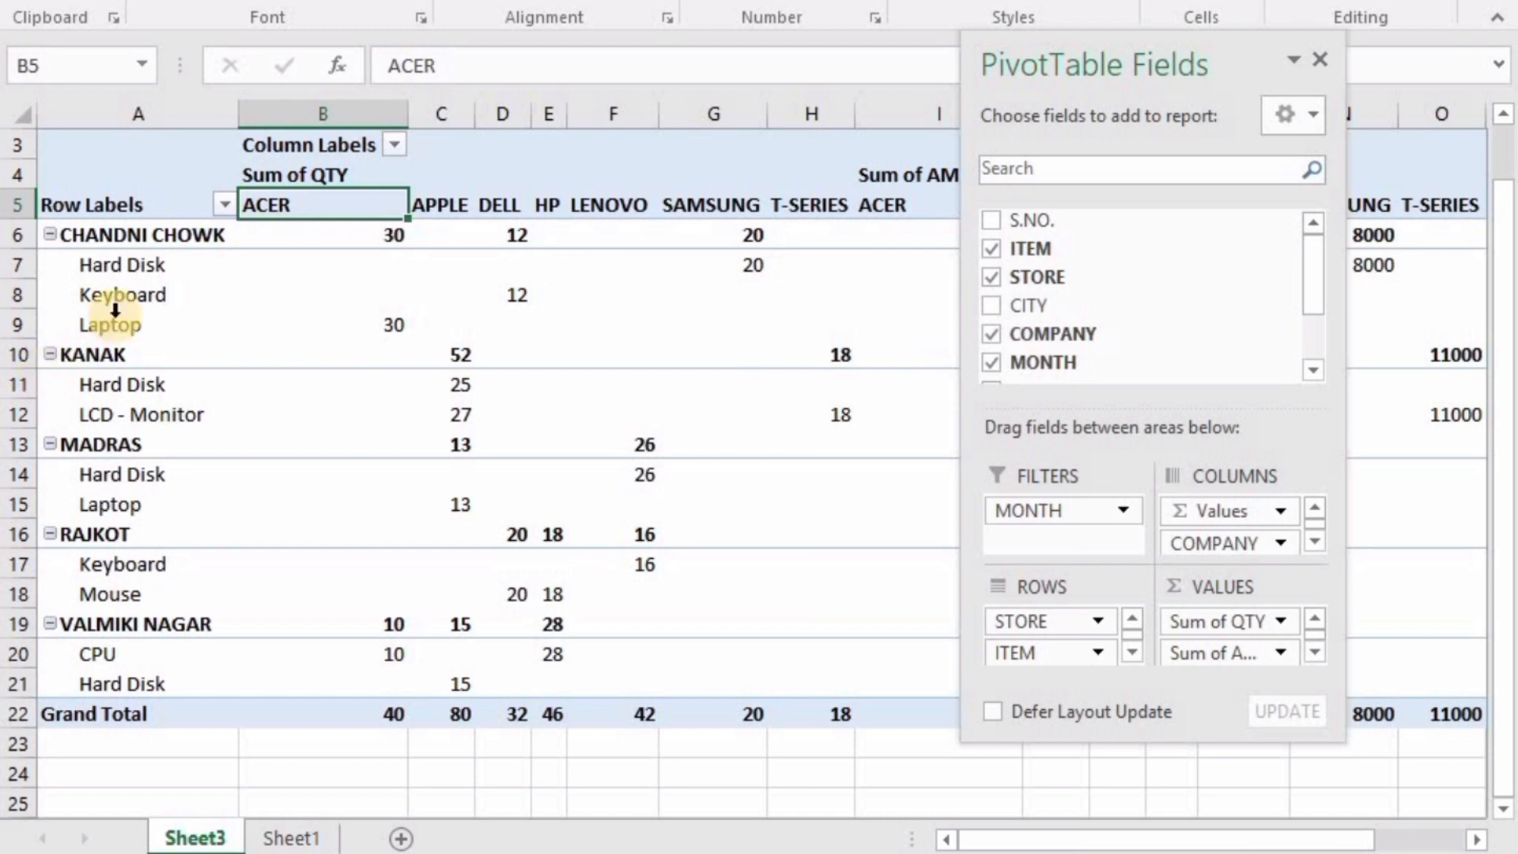
- Examine the DELL keyboard and ACER laptop quantities and the amount columns for the CHANDNI CHOWK store
drag(1148, 38, 1227, 212)
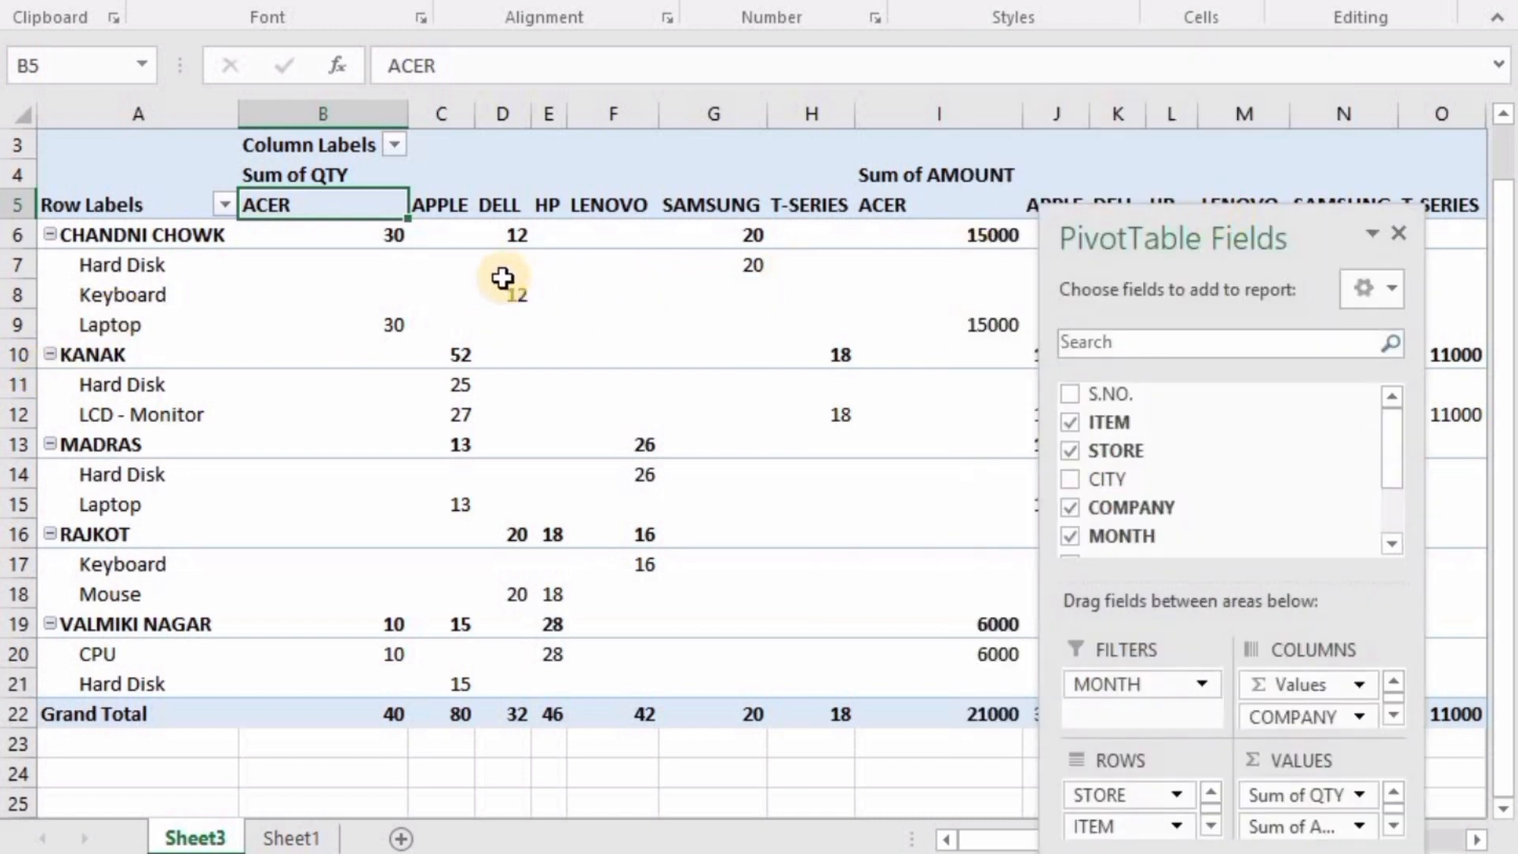
click(503, 291)
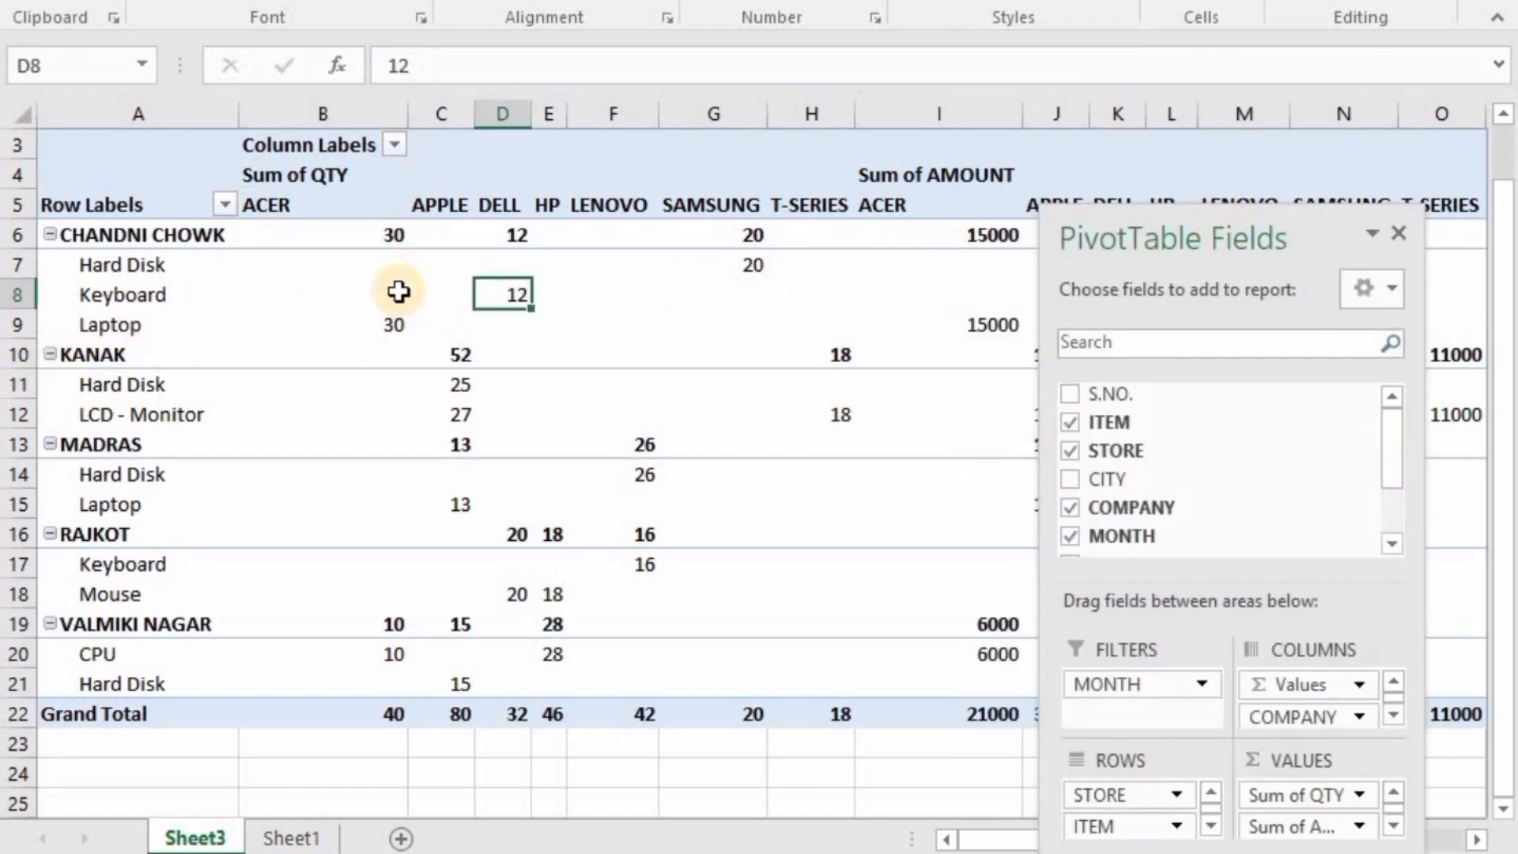
click(398, 324)
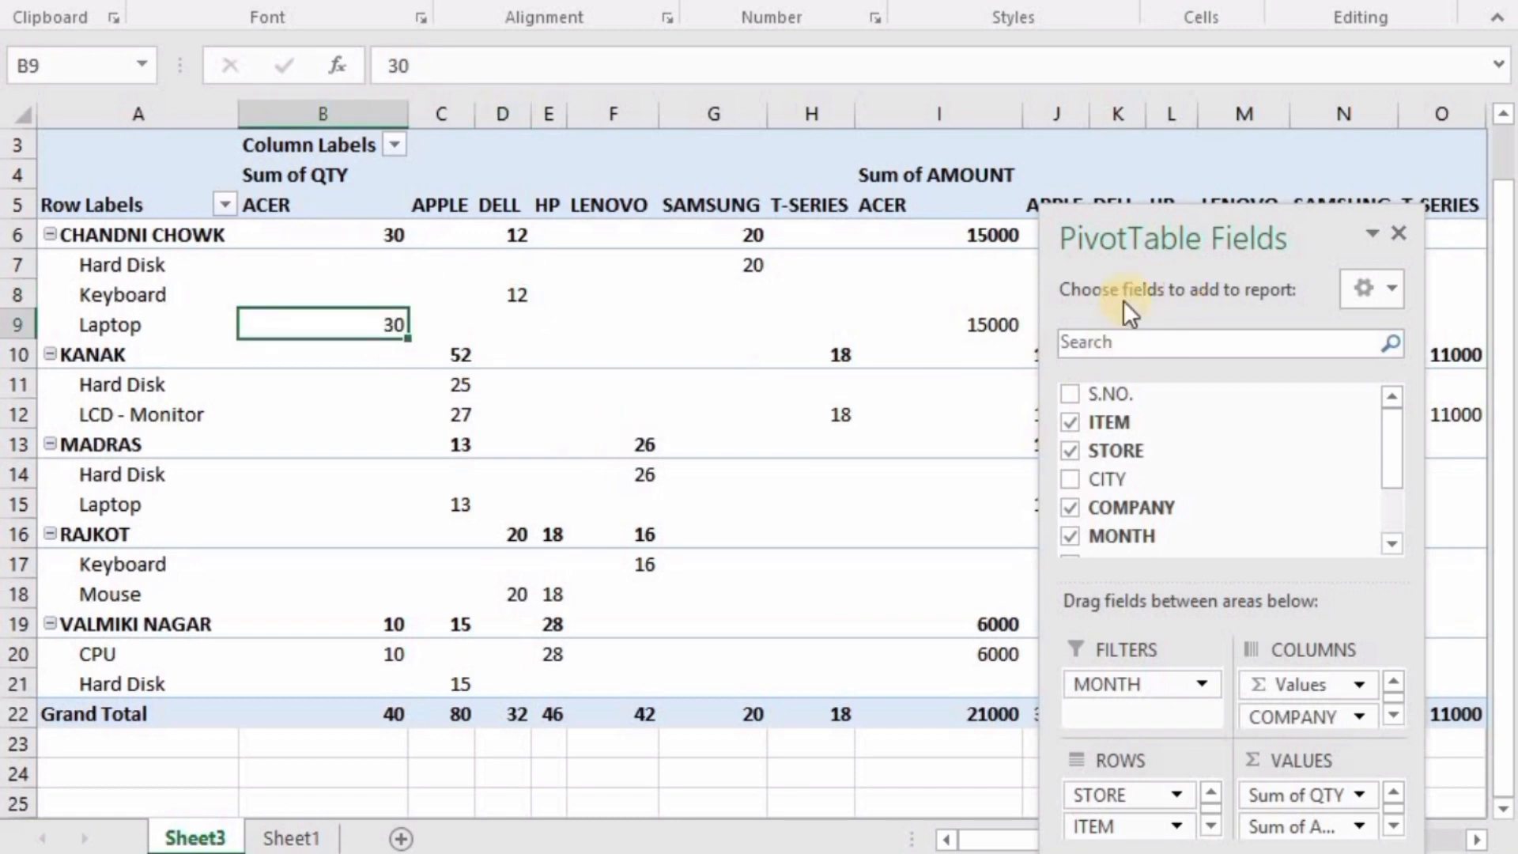
drag(1198, 273, 593, 184)
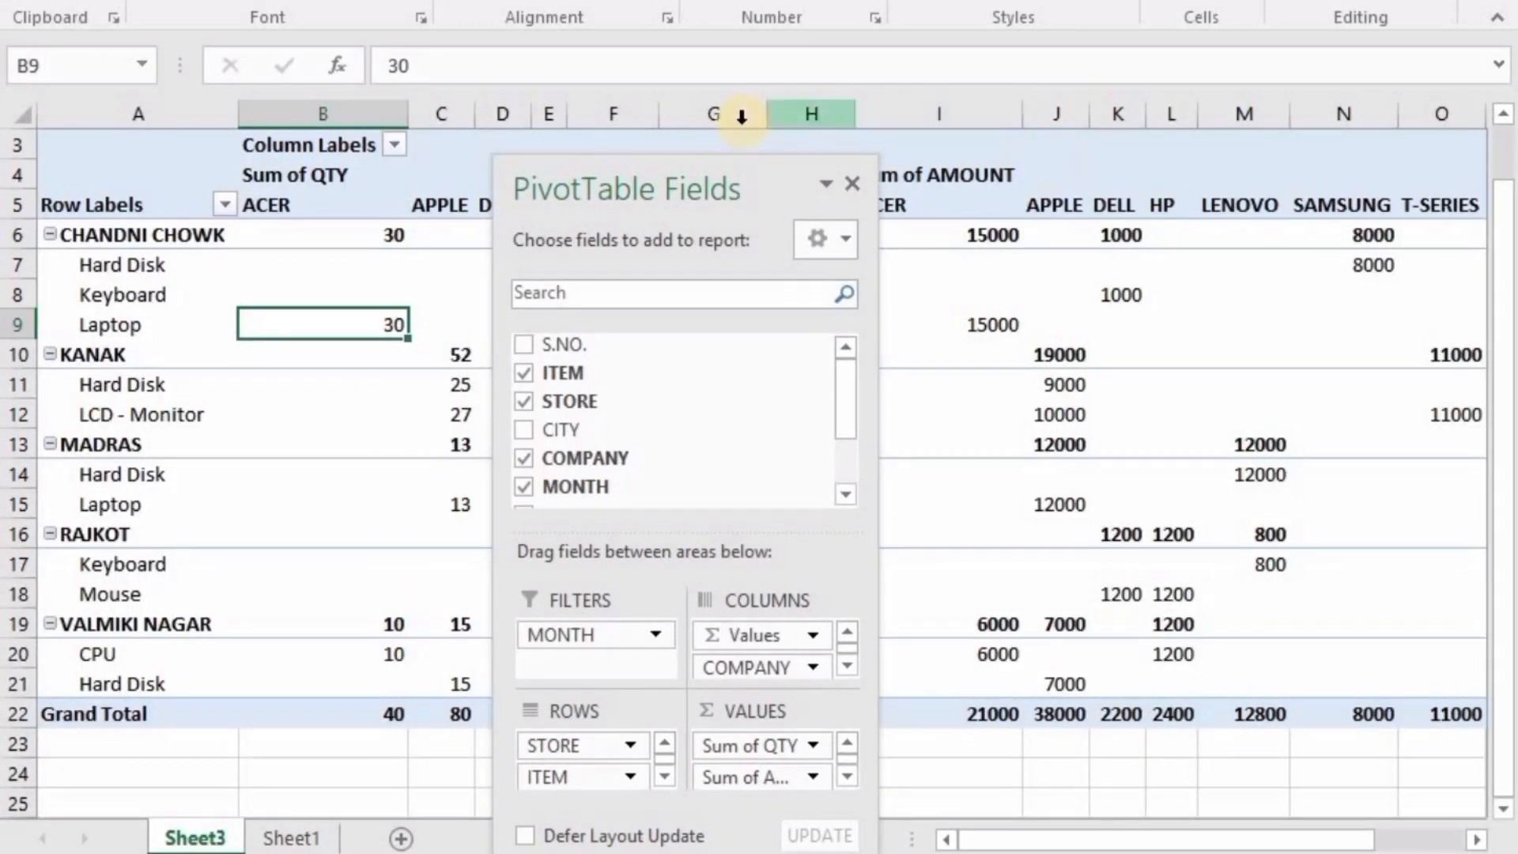
- Add the CITY field to the PivotTable's filters area, placed above MONTH
double_click(672, 163)
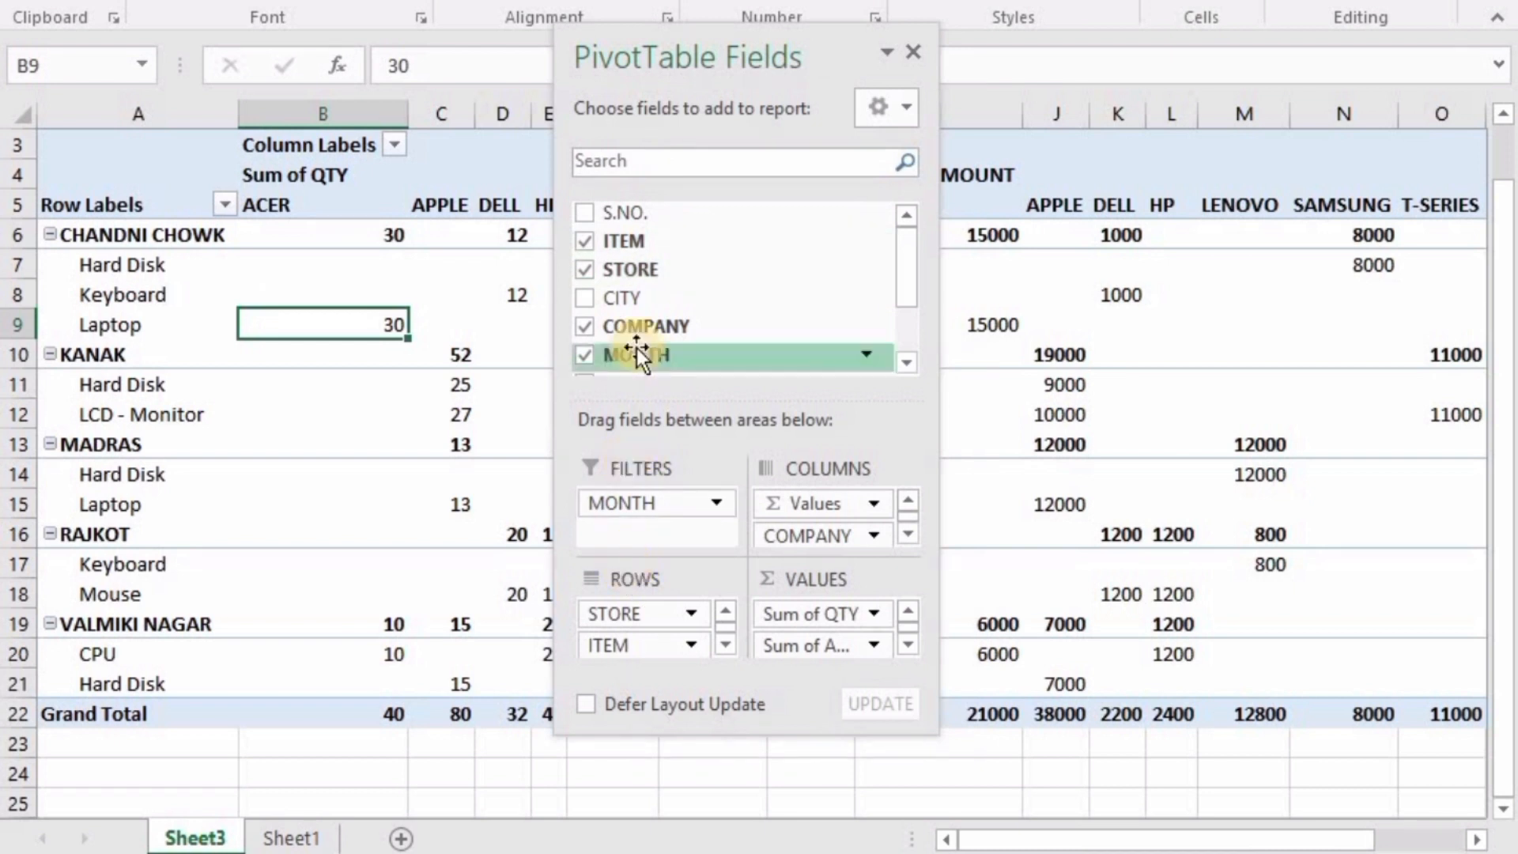
drag(647, 300, 751, 564)
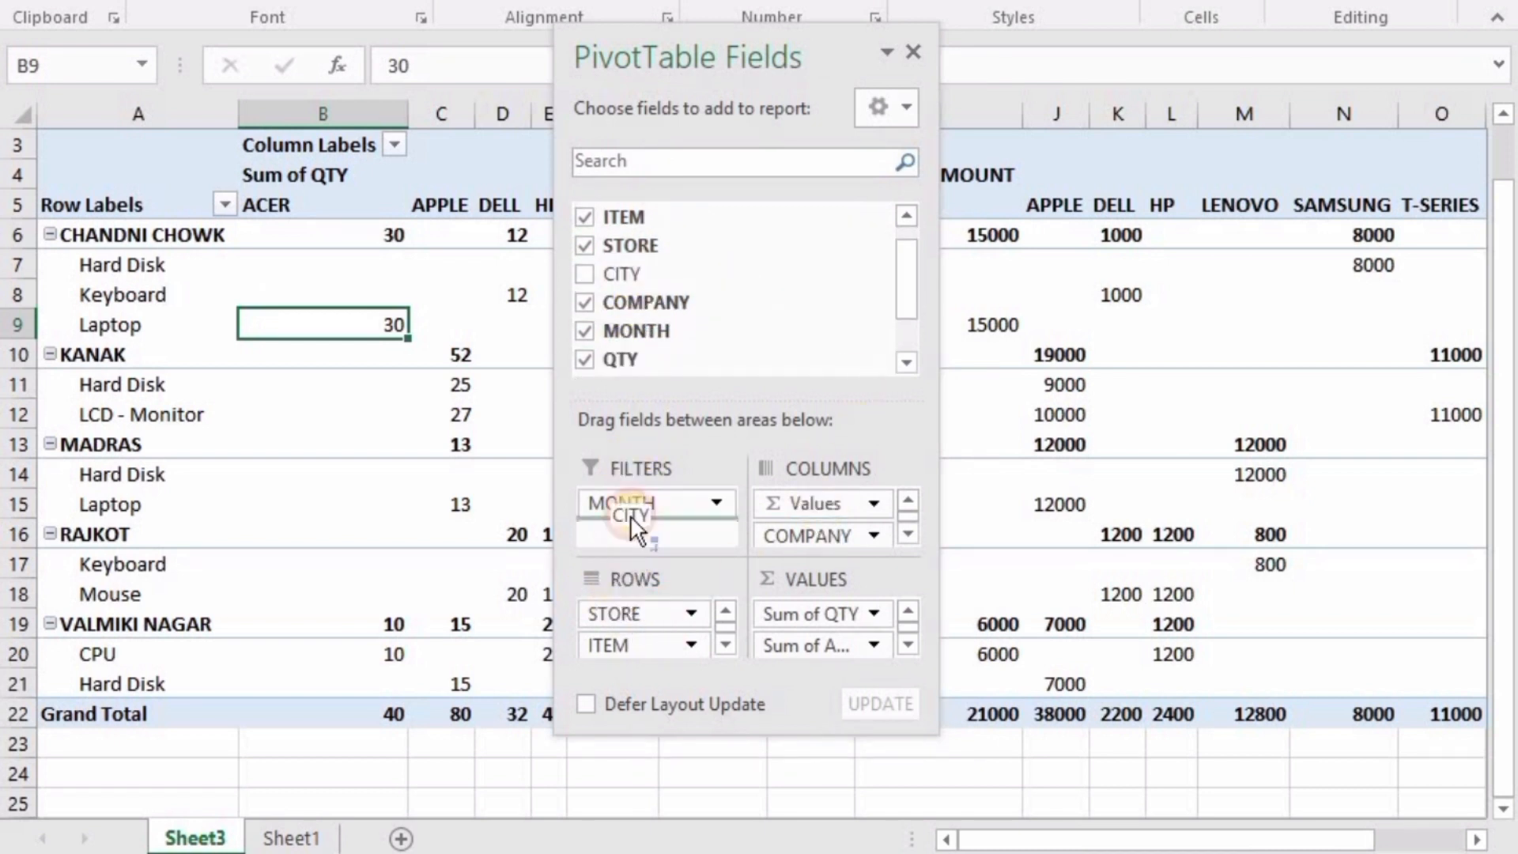
drag(639, 504, 640, 525)
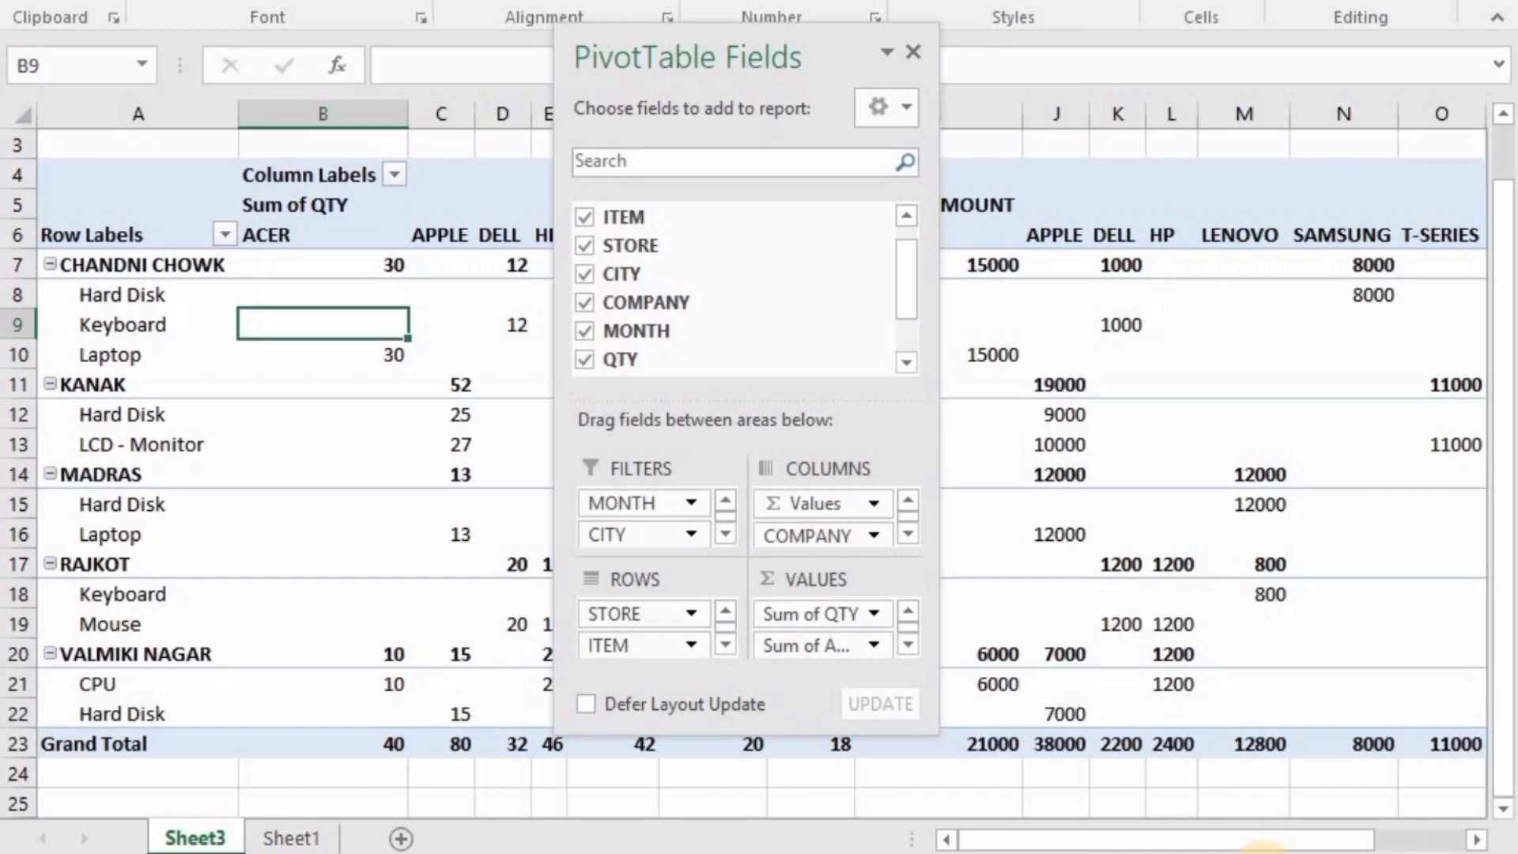
click(1262, 852)
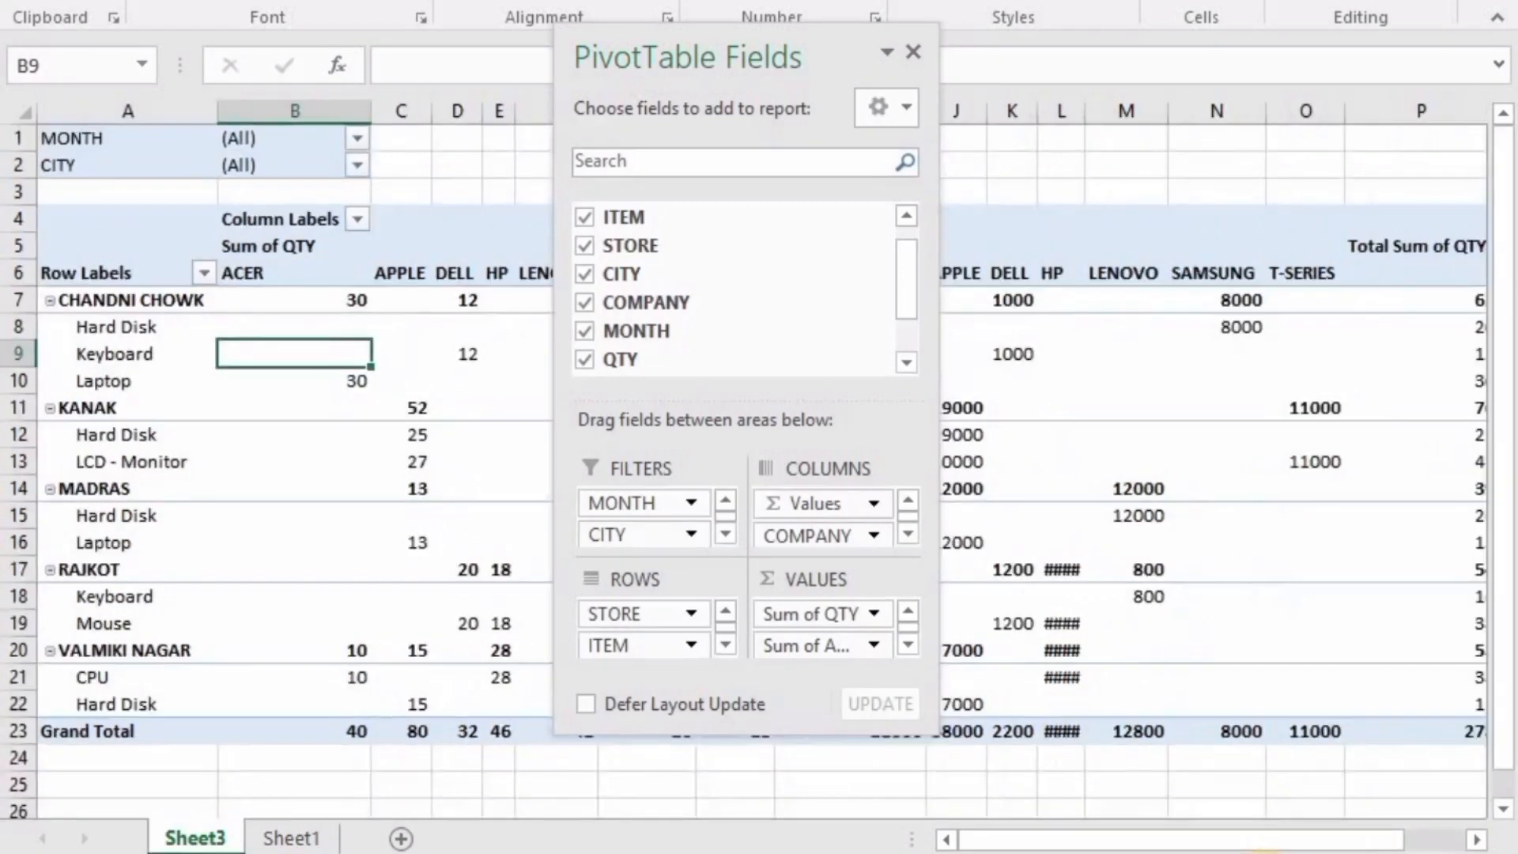
click(1263, 853)
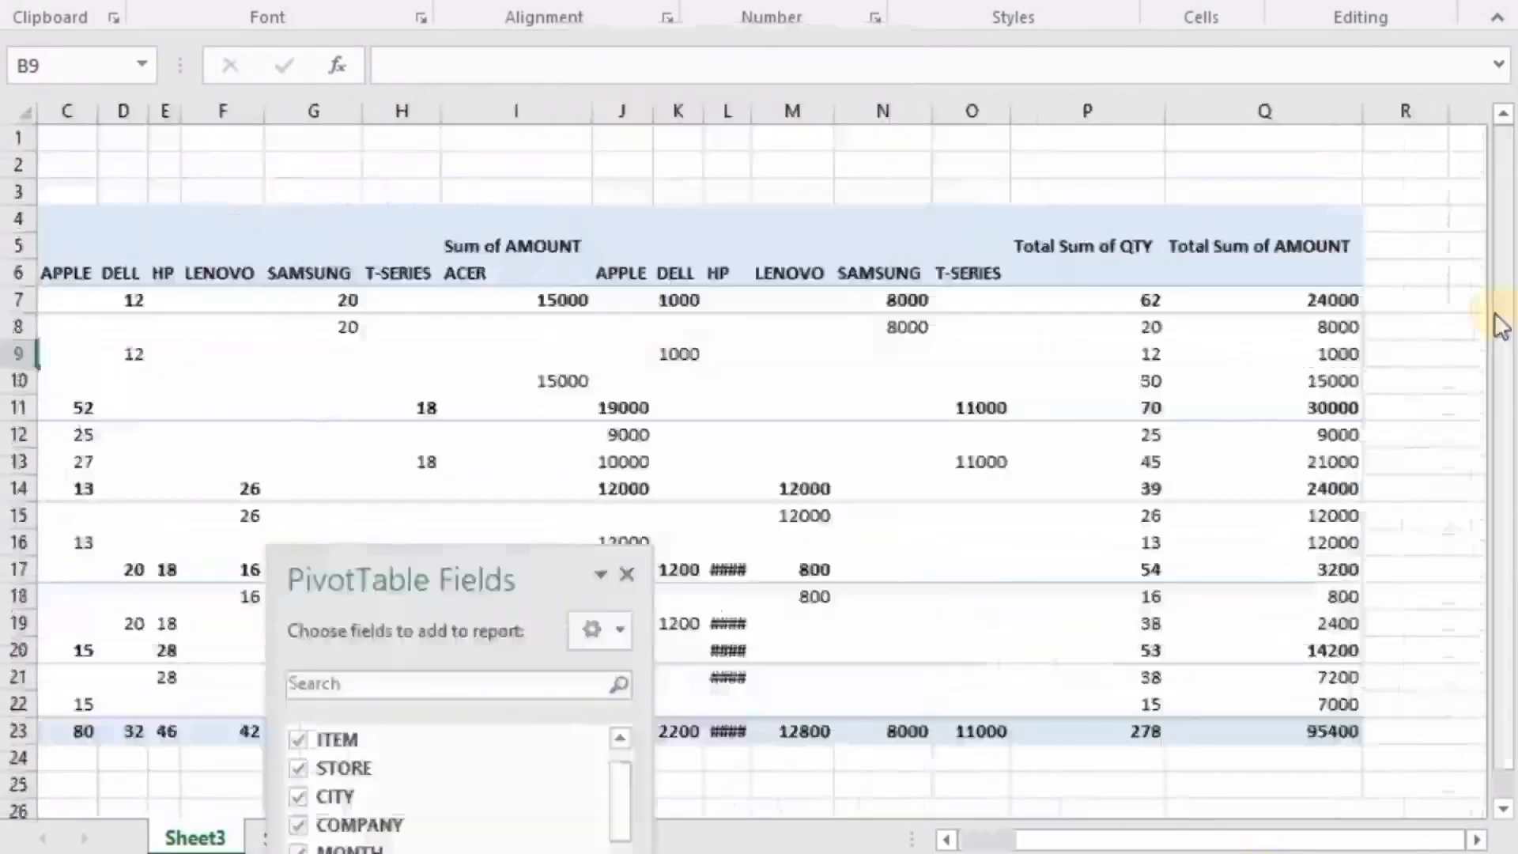
drag(1500, 326, 1502, 406)
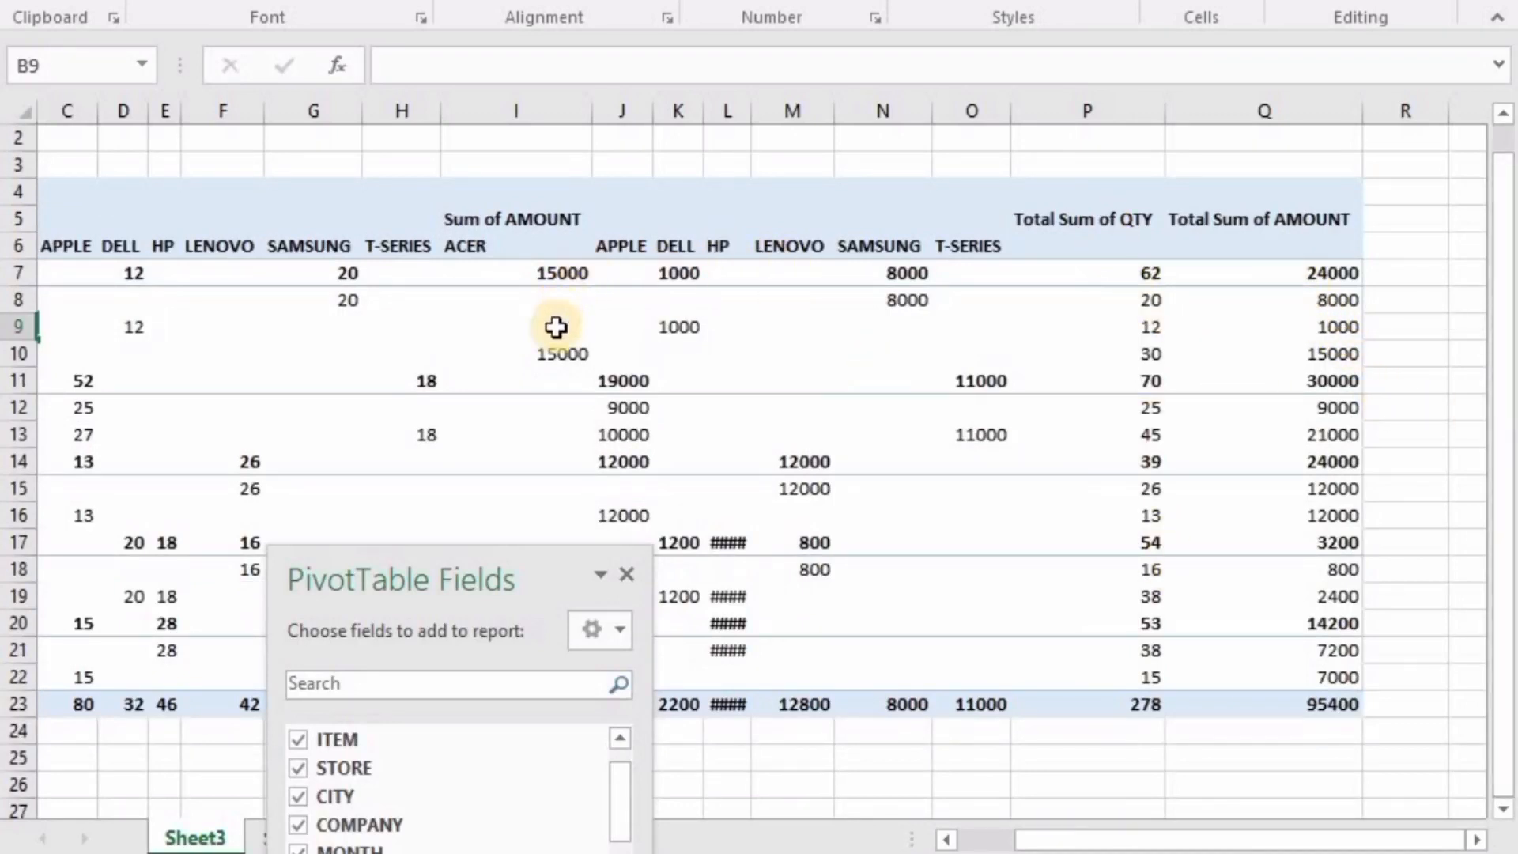
drag(467, 335, 818, 360)
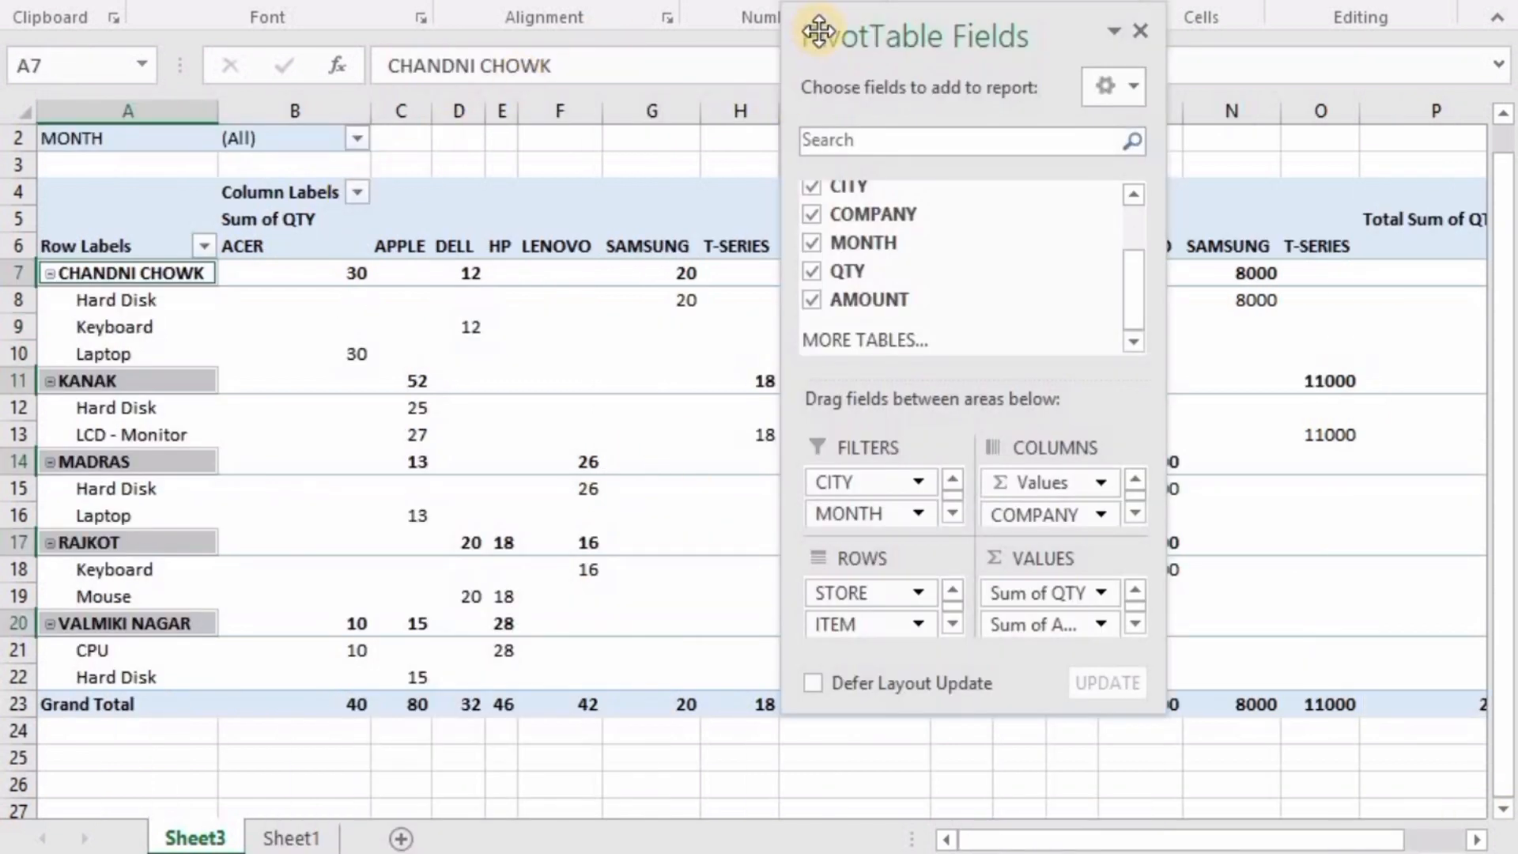
drag(818, 31, 791, 34)
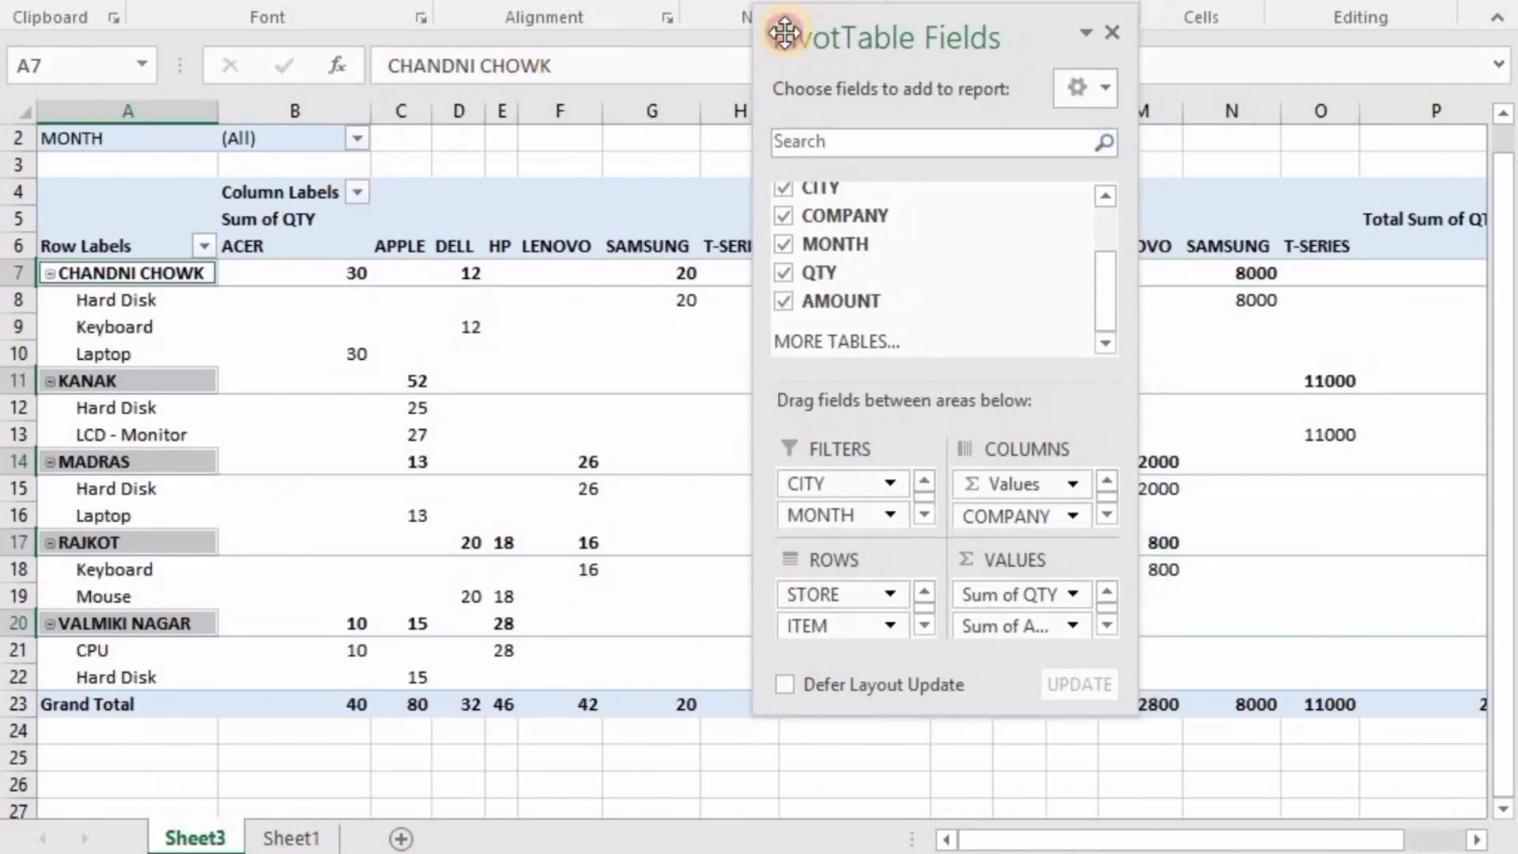
- Filter the PivotTable by MONTH to JANUARY and review the total quantity and amount columns
click(357, 139)
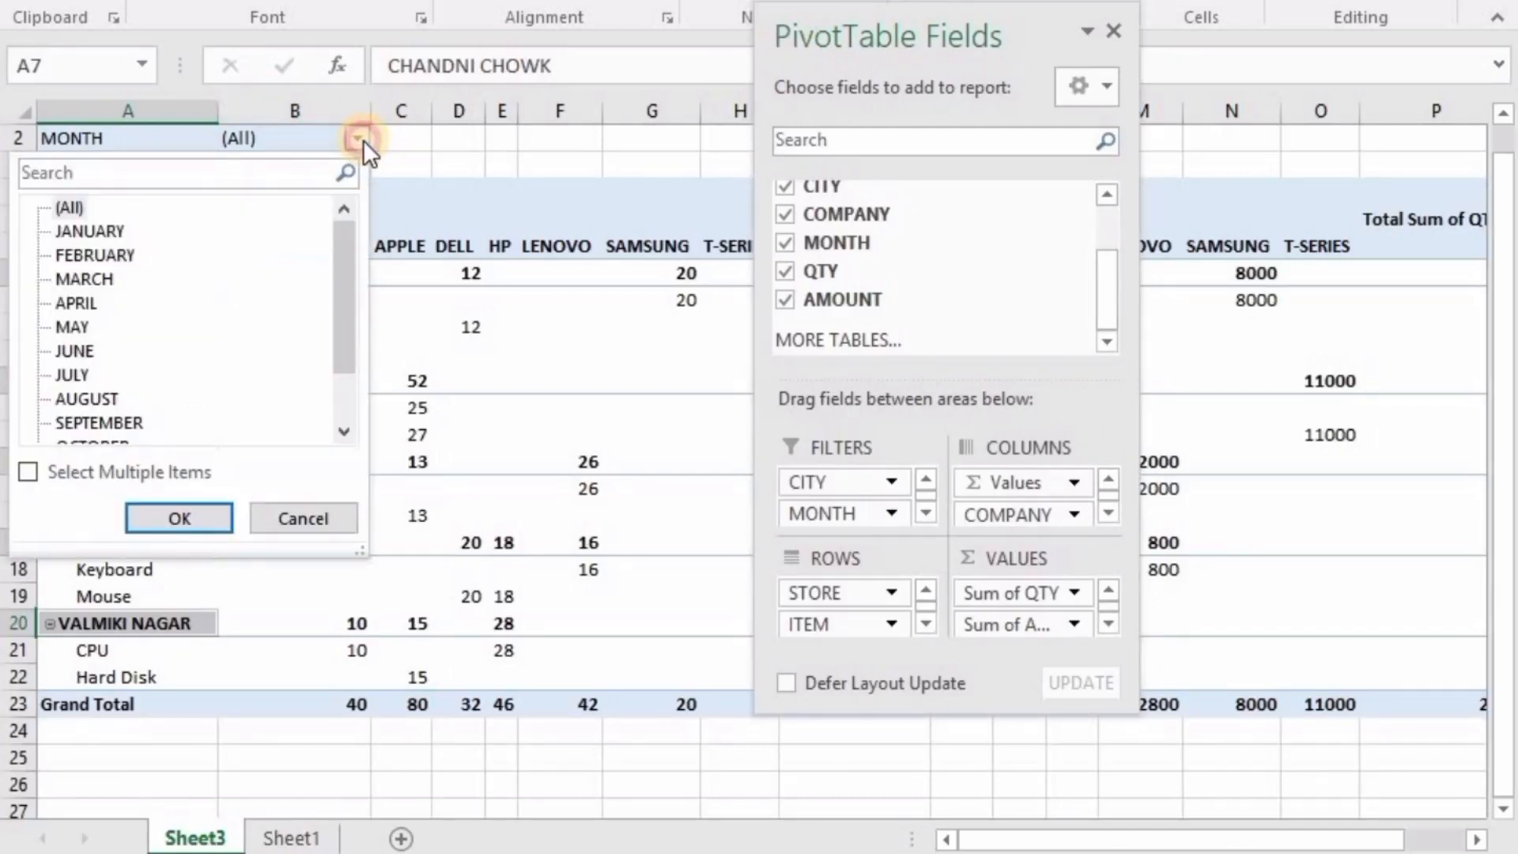
click(77, 232)
click(161, 518)
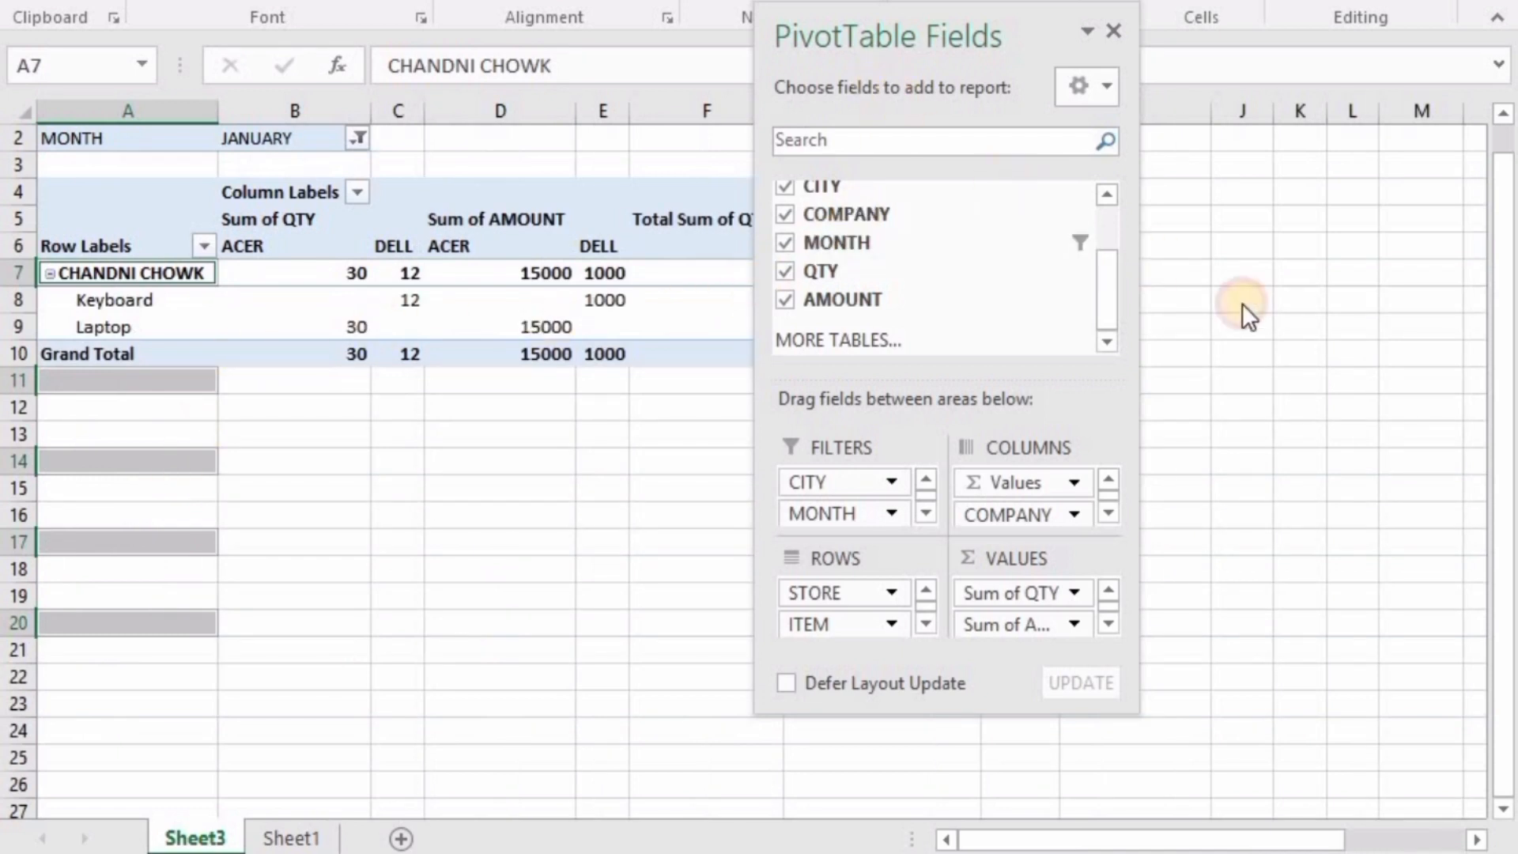
drag(980, 38, 1321, 125)
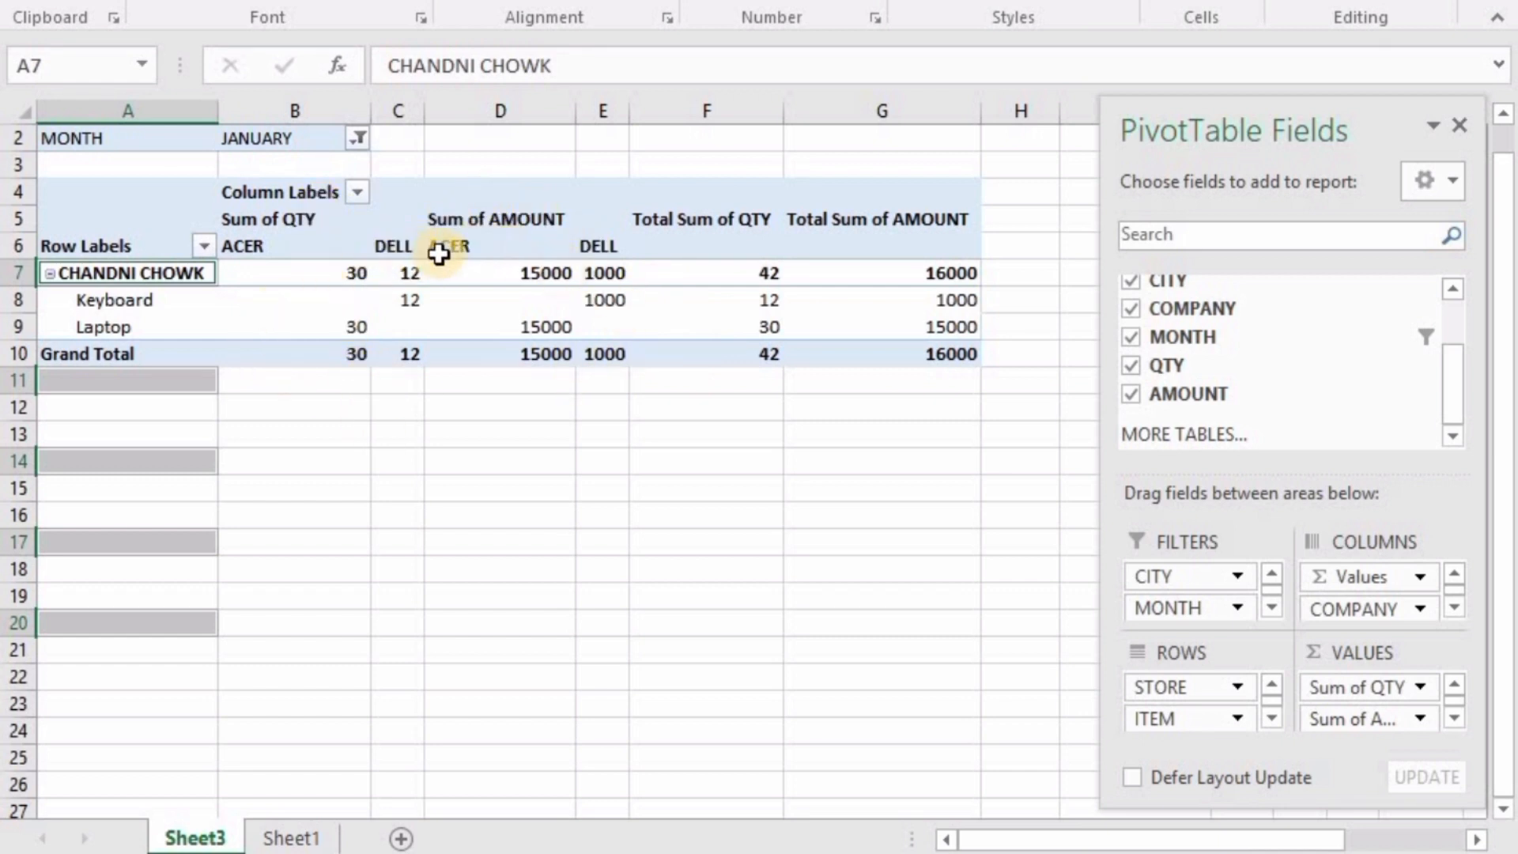
- Reset the MONTH filter to (All) and filter the STORE row labels to CHANDNI CHOWK only
click(358, 141)
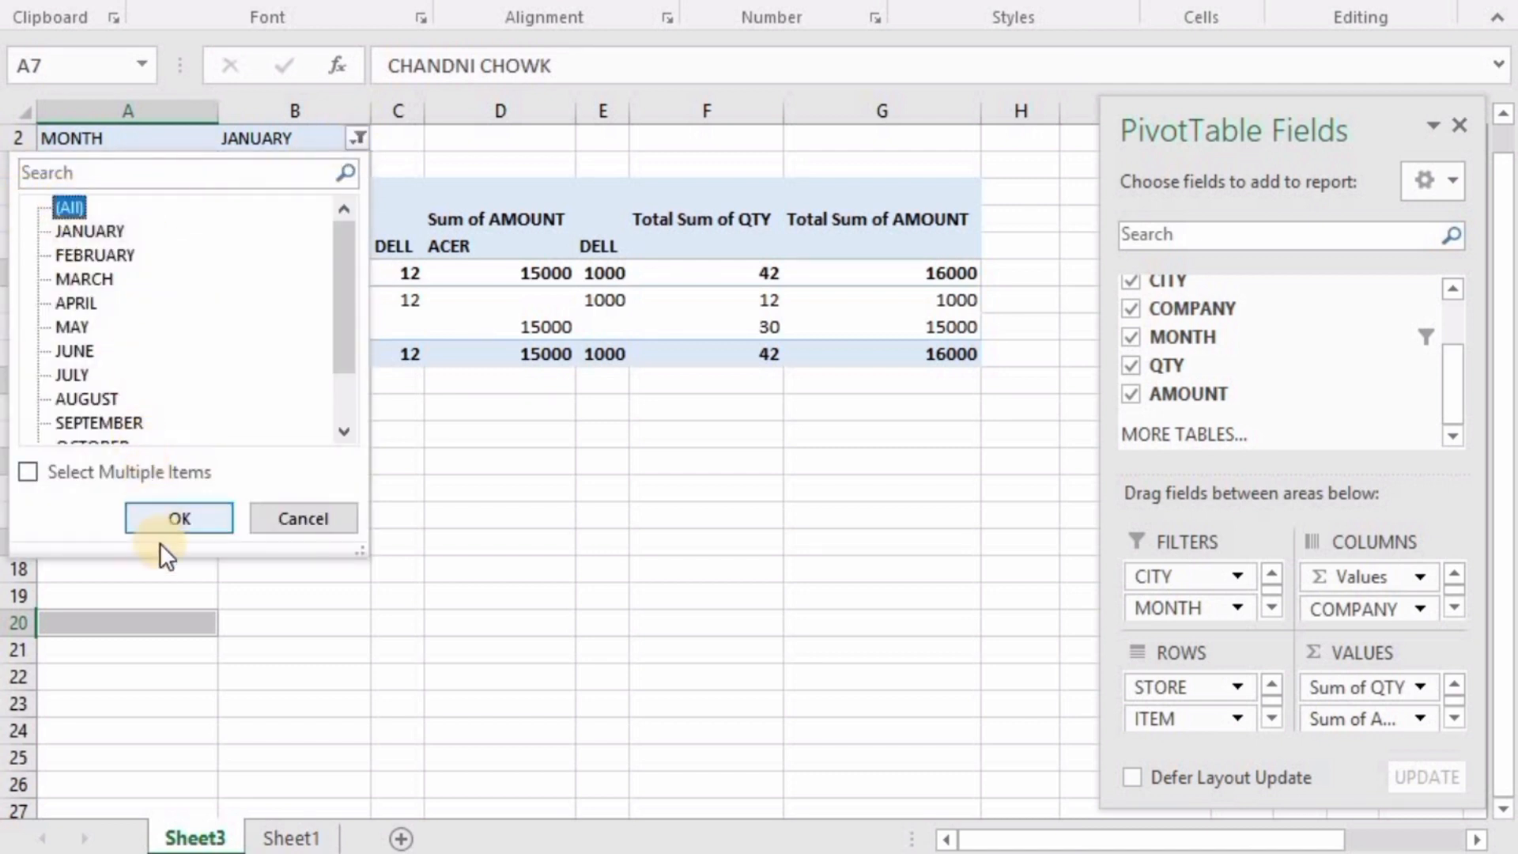
click(165, 518)
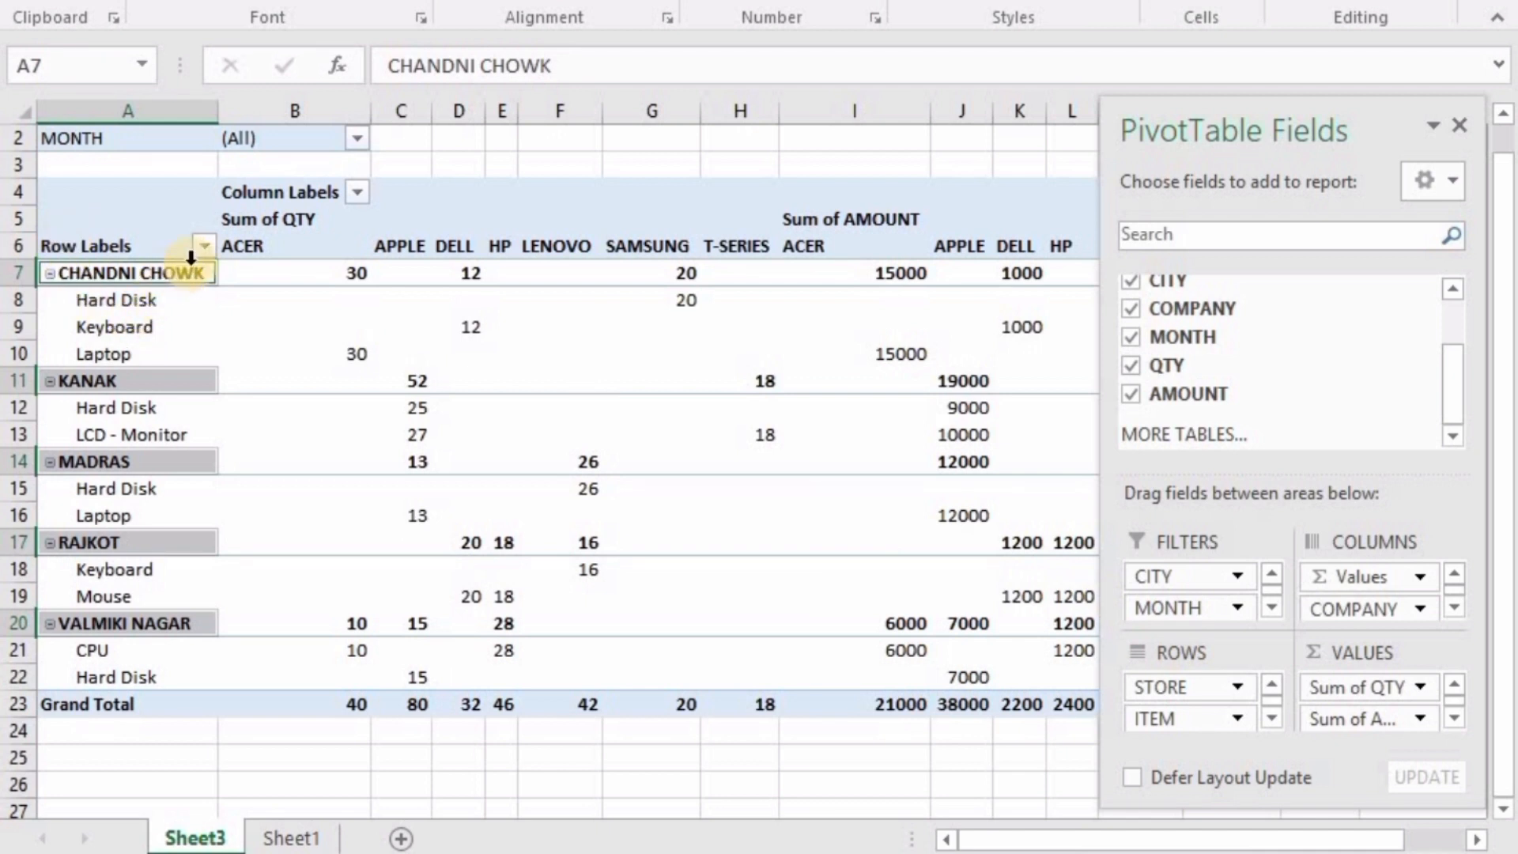
click(207, 243)
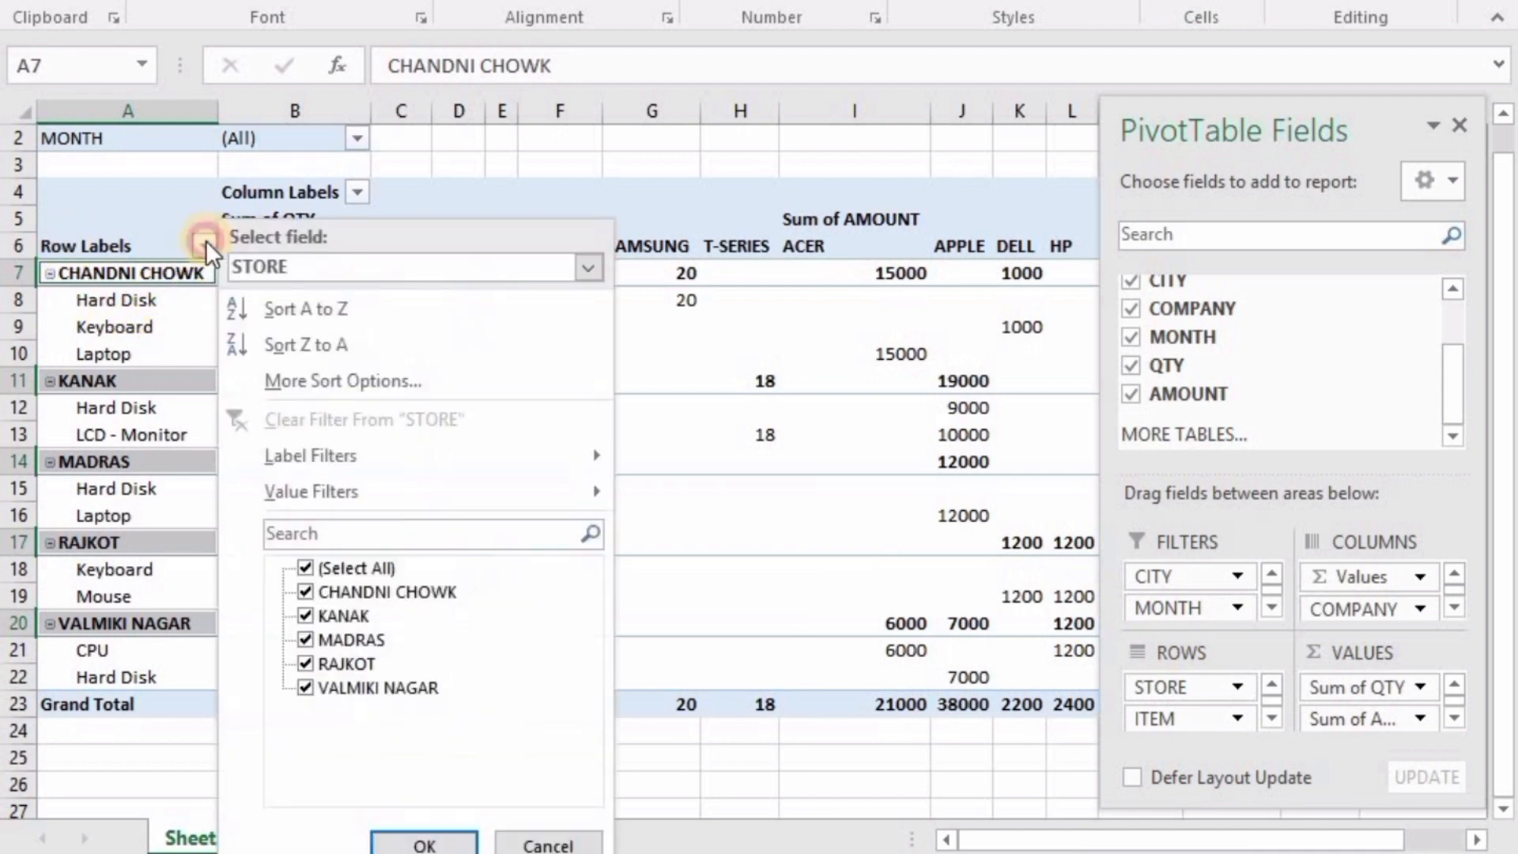
click(305, 567)
click(305, 590)
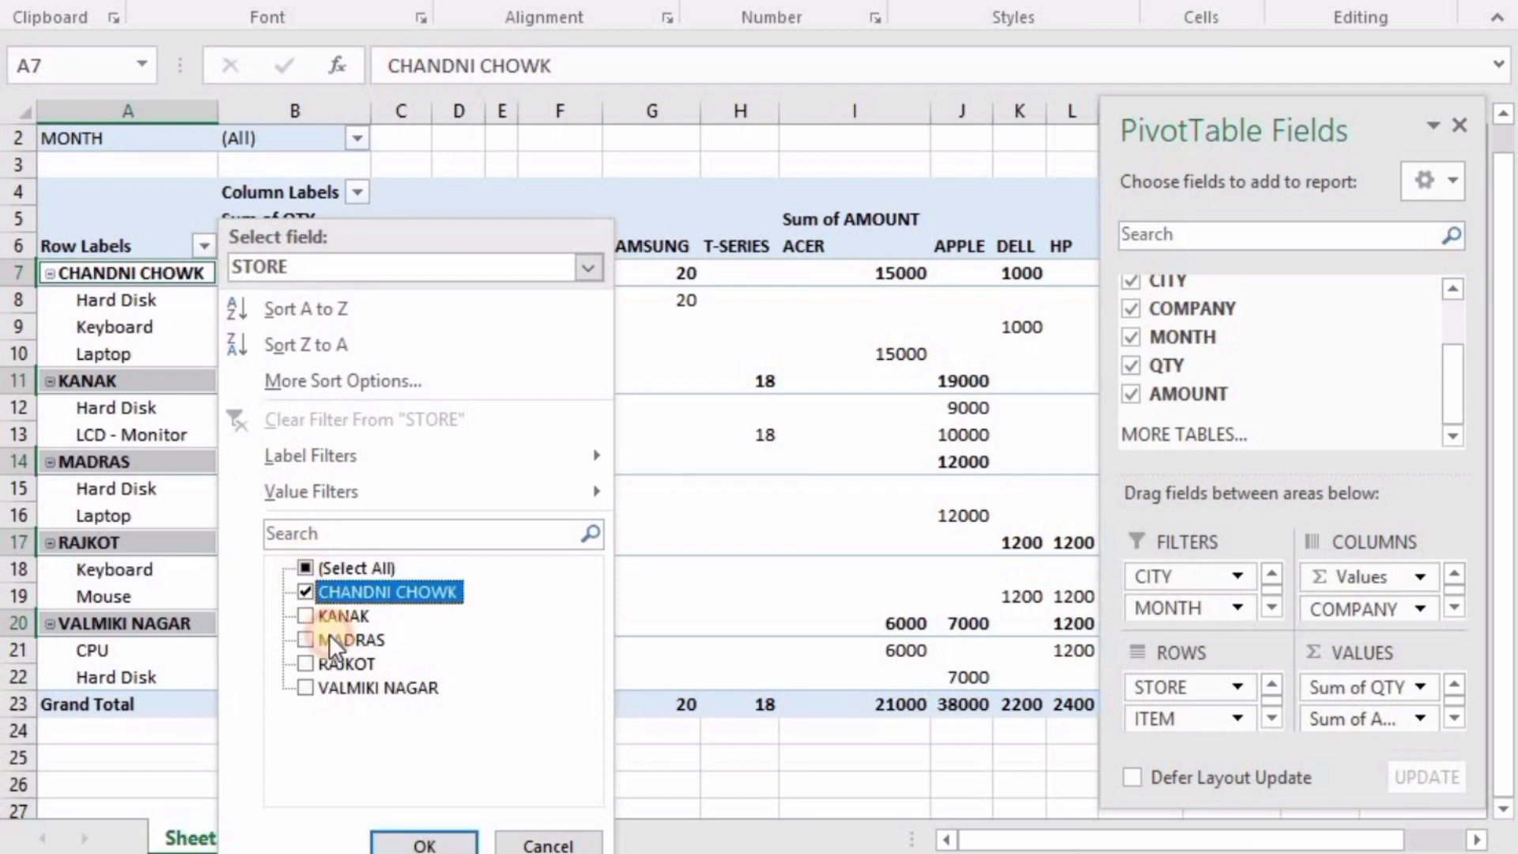
click(411, 840)
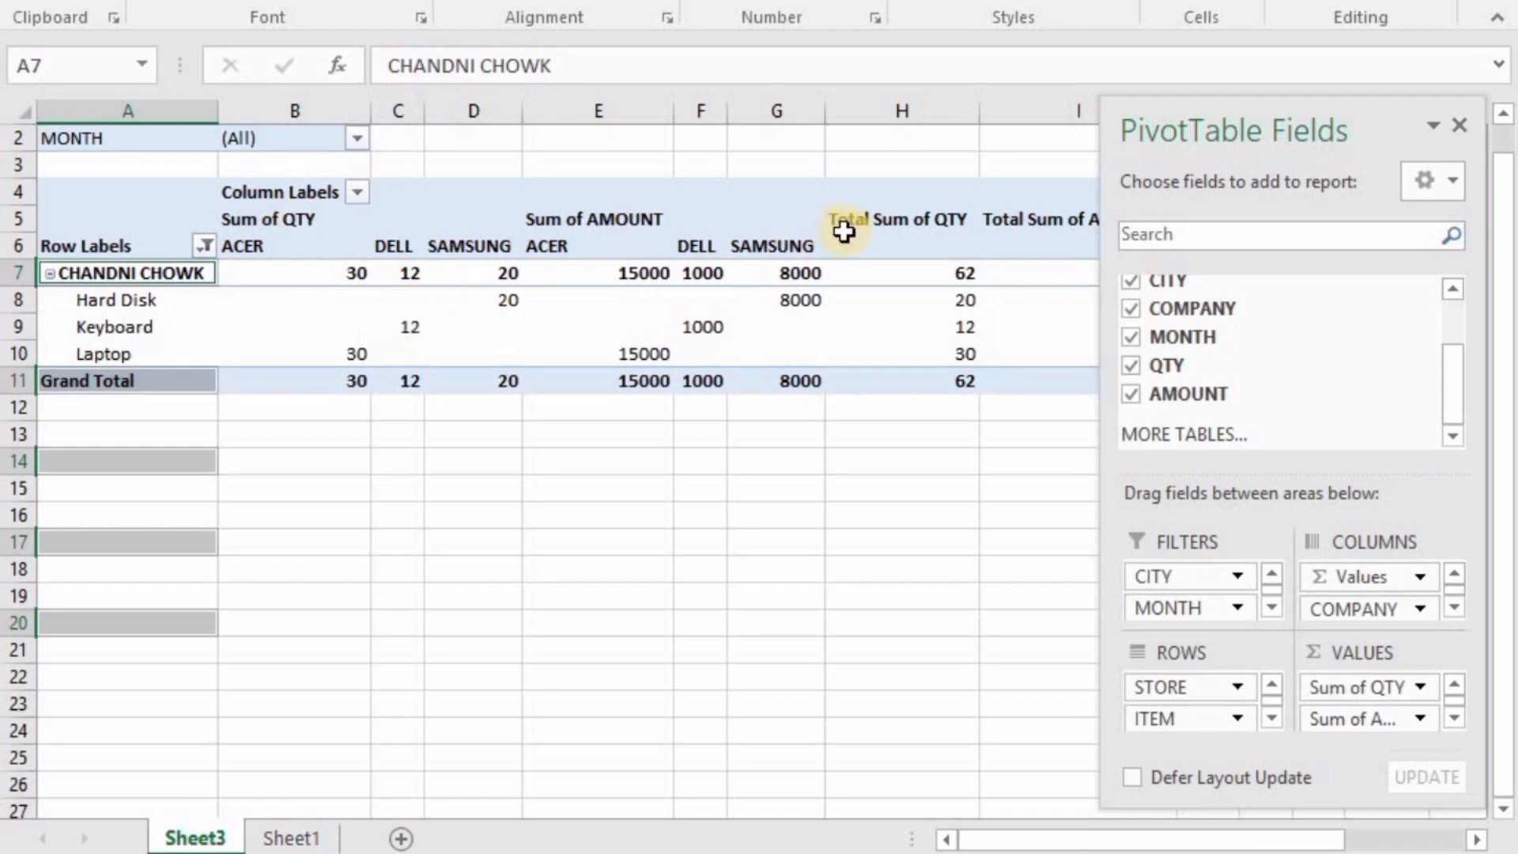
drag(1278, 124, 312, 297)
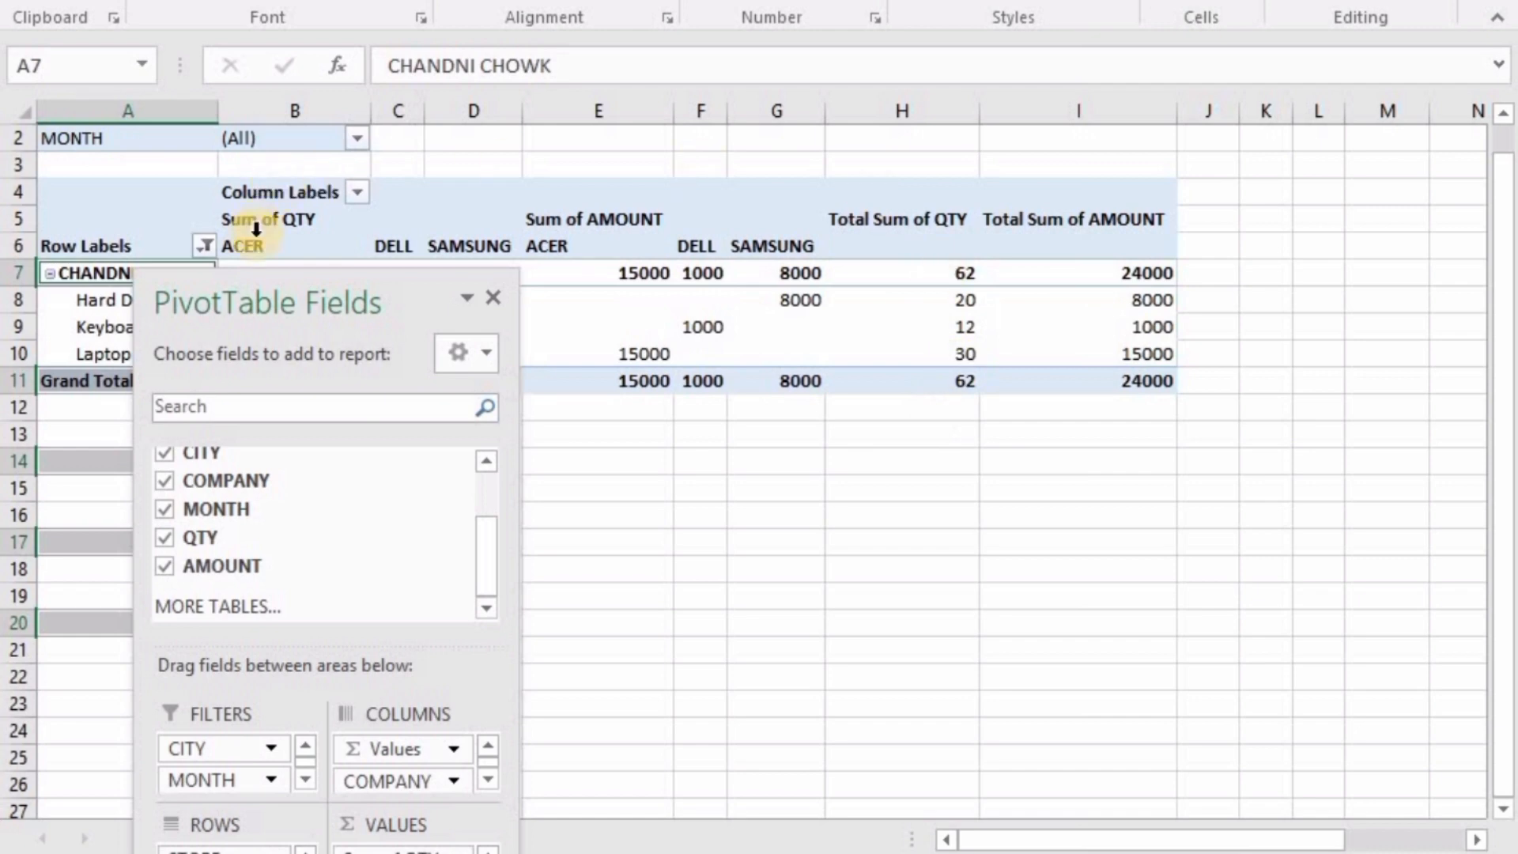
- Filter the PivotTable's COMPANY column labels to APPLE only
drag(277, 296, 934, 125)
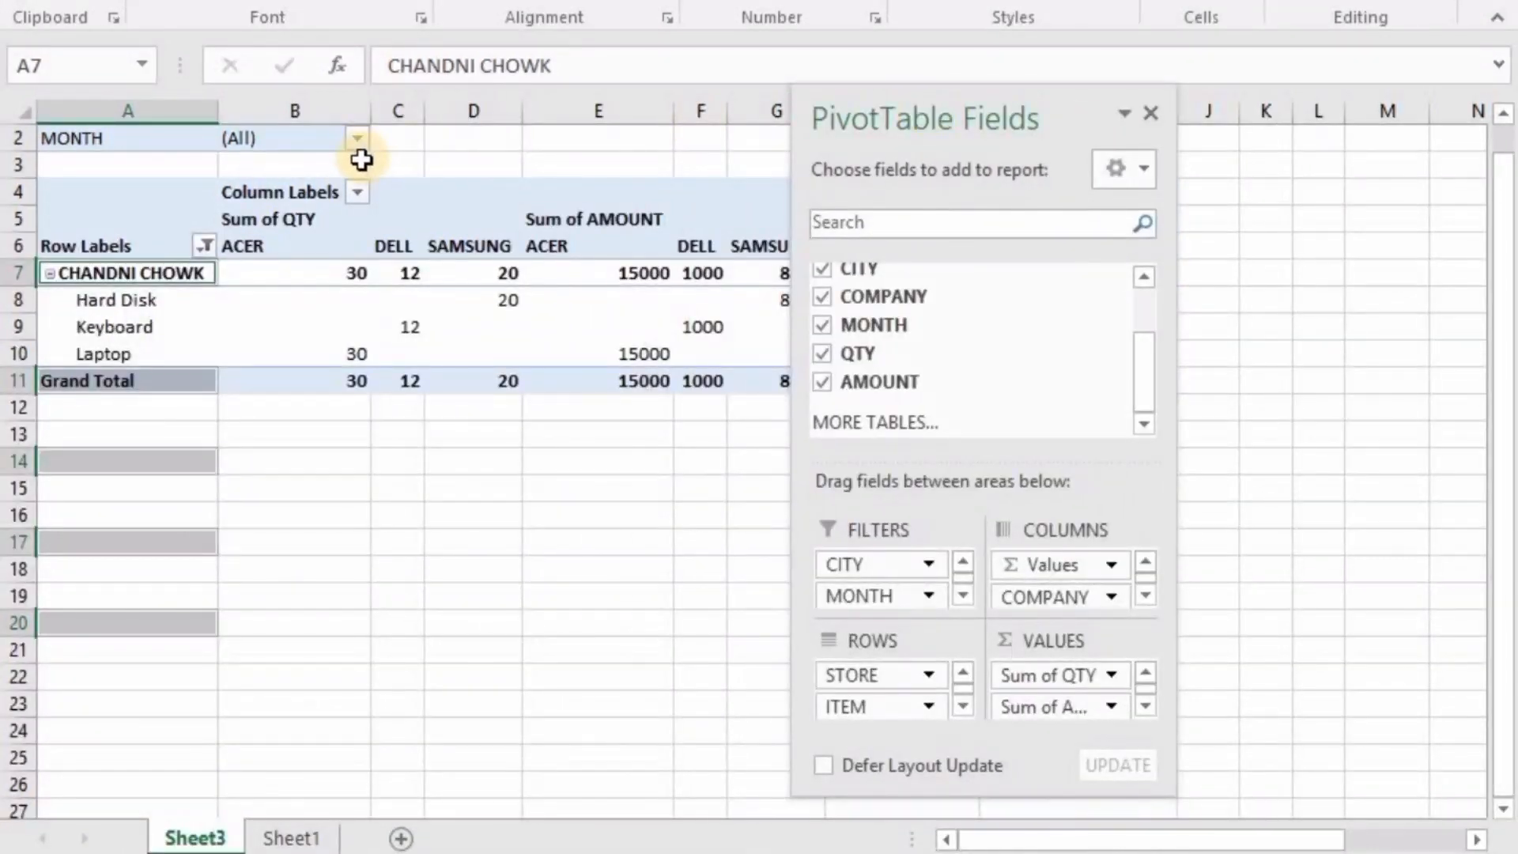
click(357, 192)
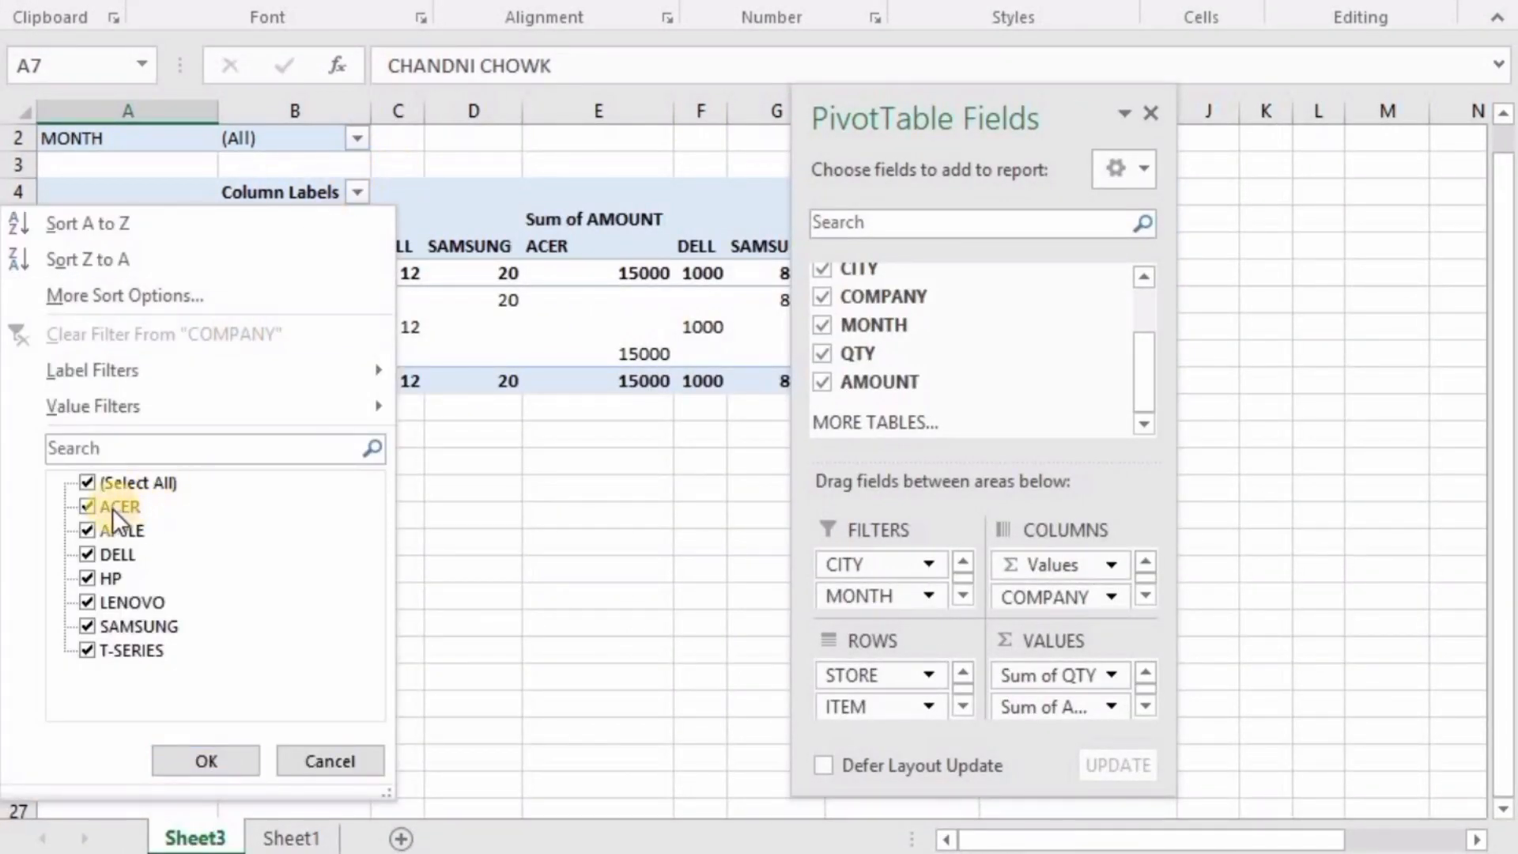
click(87, 482)
click(87, 530)
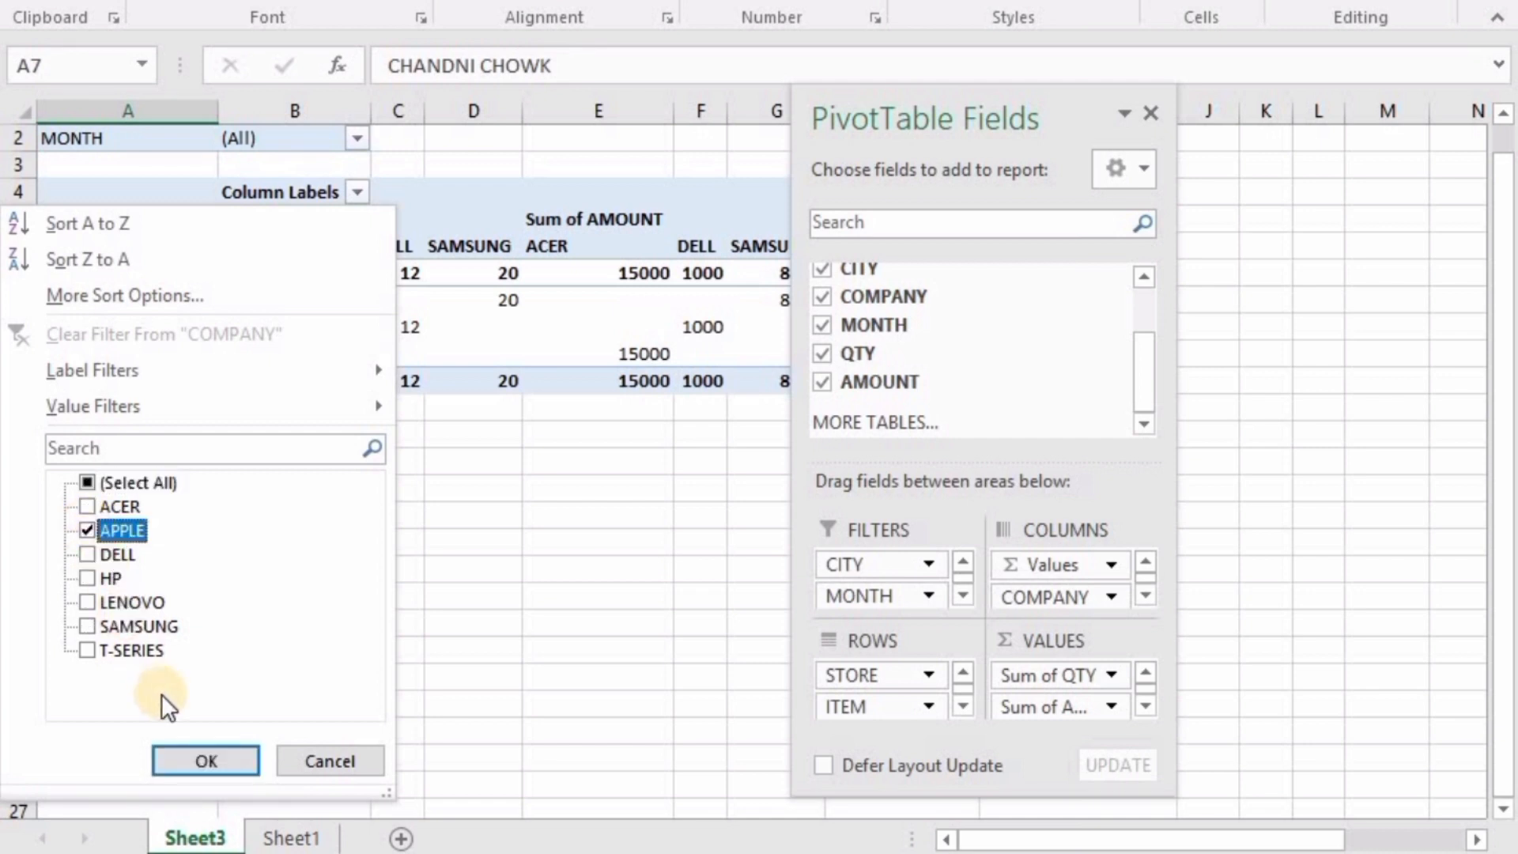
click(204, 762)
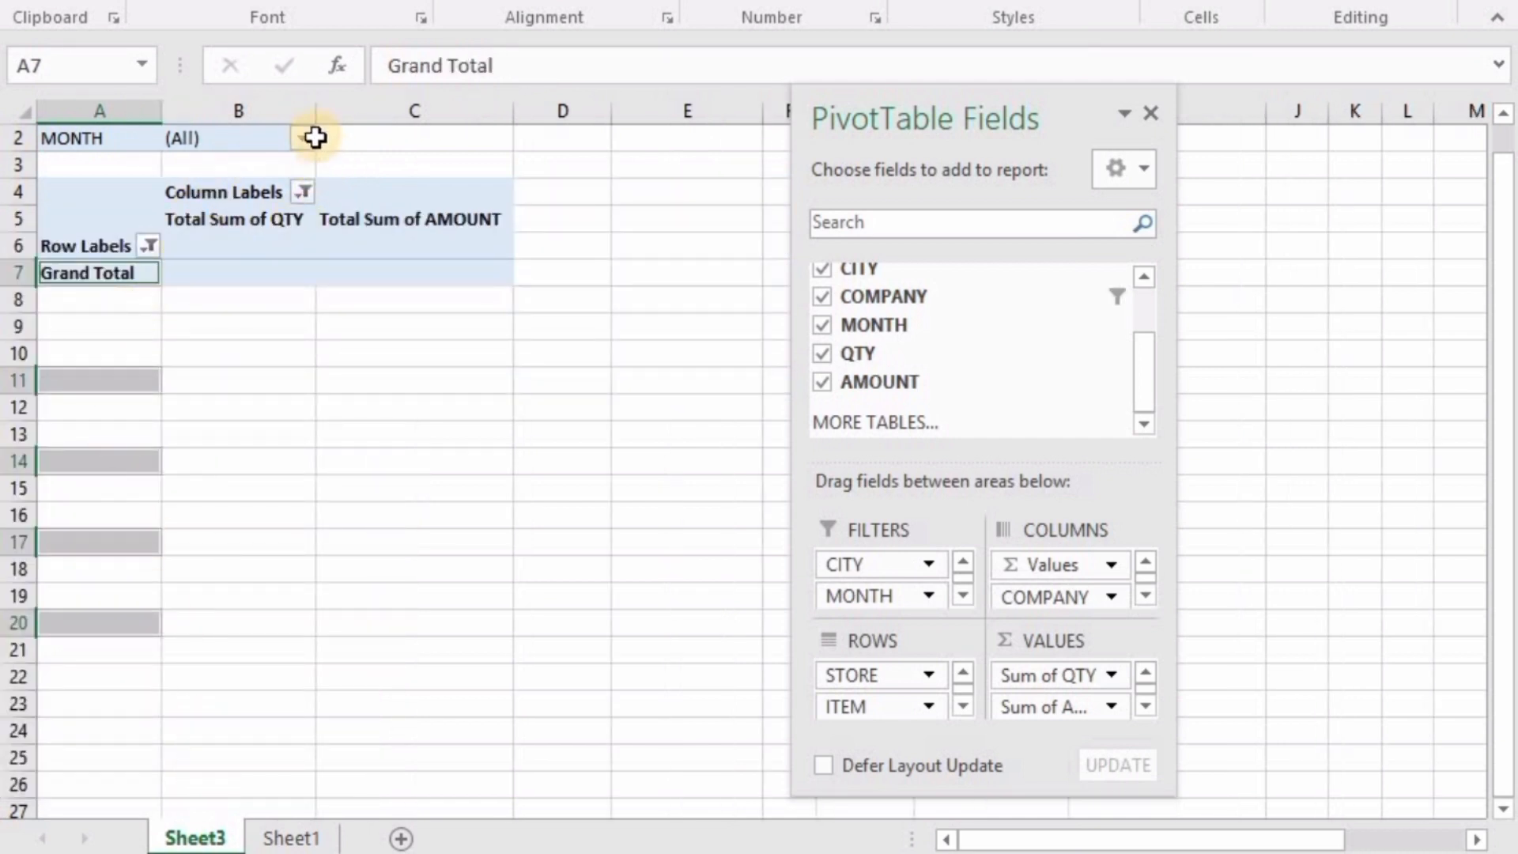
- Select all stores again in the STORE row label filter
click(149, 247)
click(286, 566)
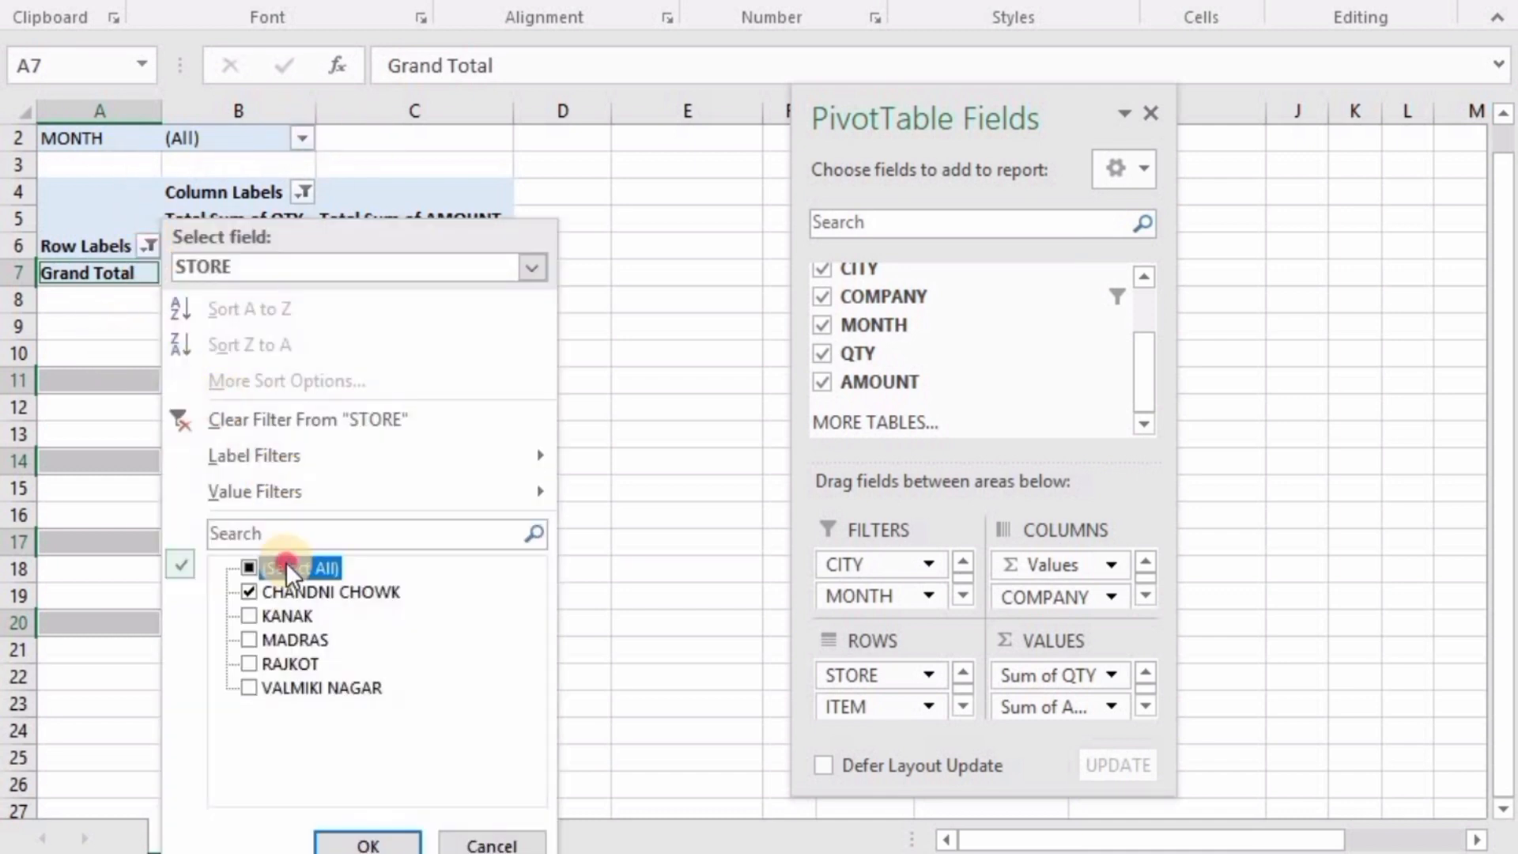
click(240, 593)
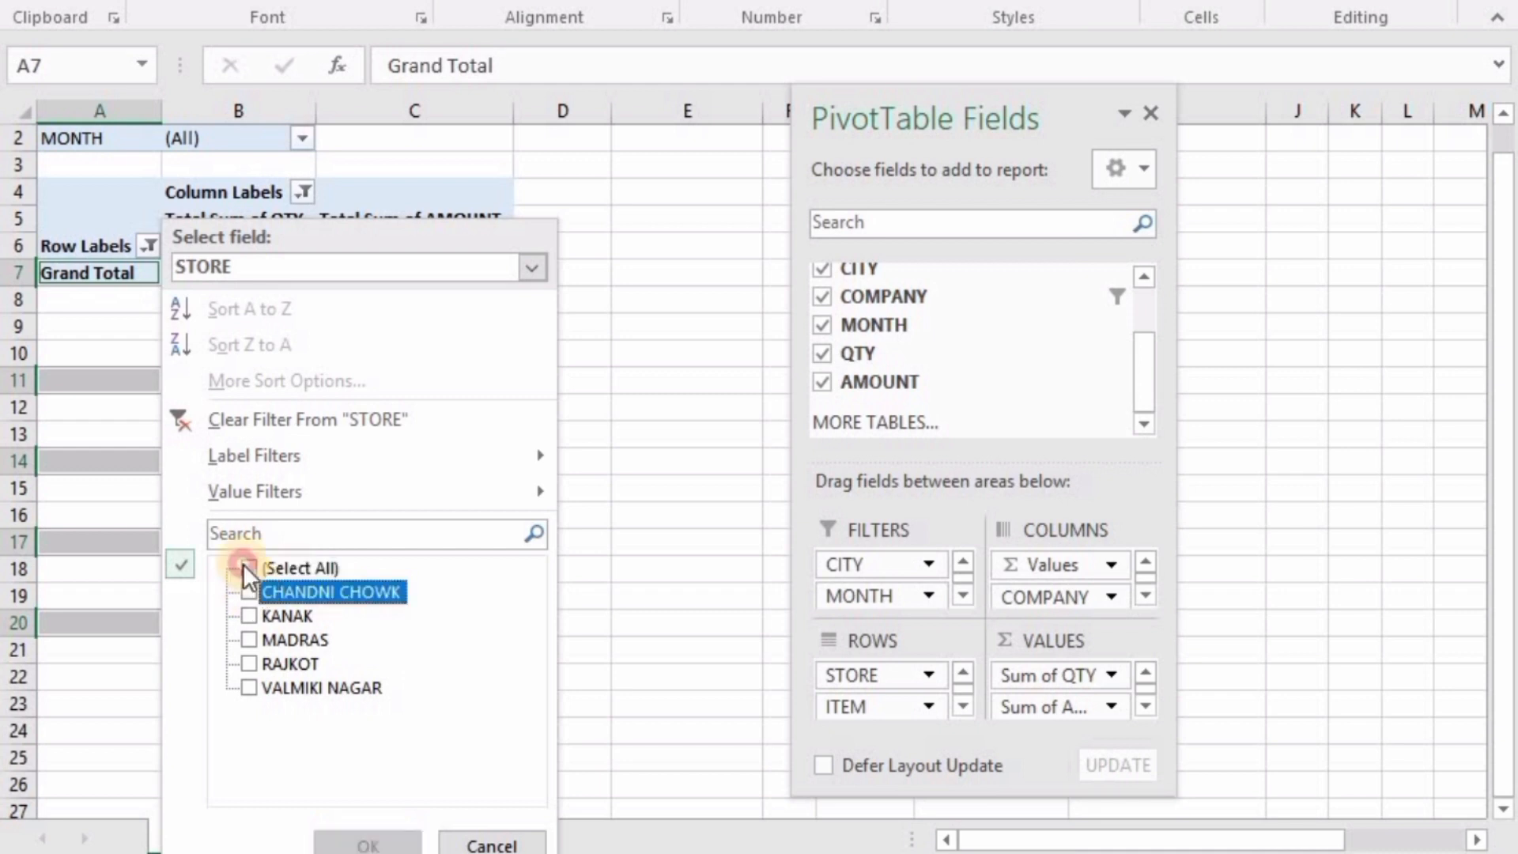
click(250, 567)
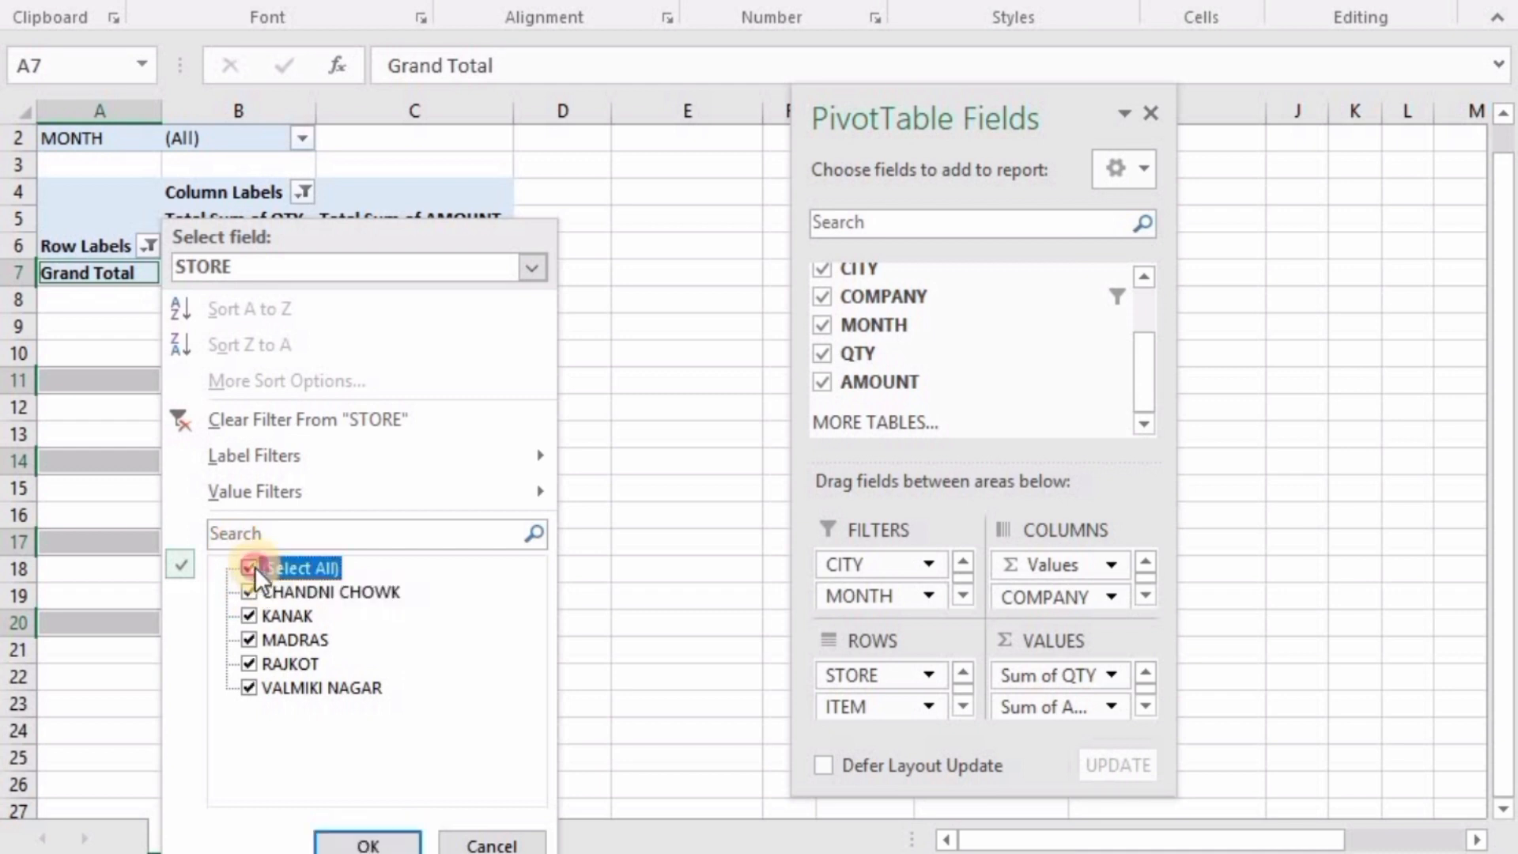
click(366, 841)
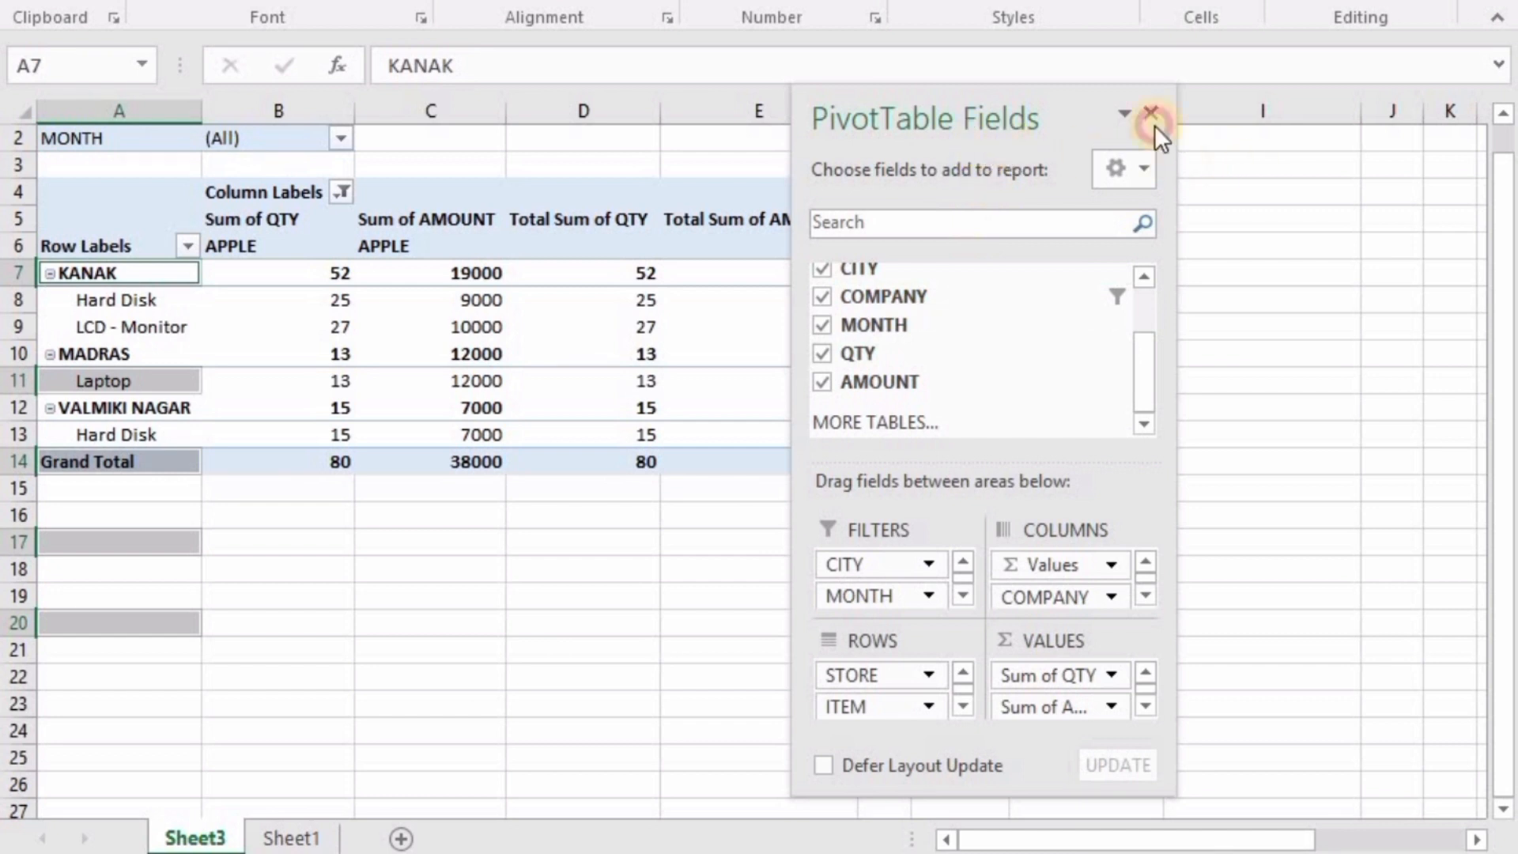
- Select all companies again in the COMPANY column label filter and review the total quantity and amount columns
drag(935, 117, 1227, 207)
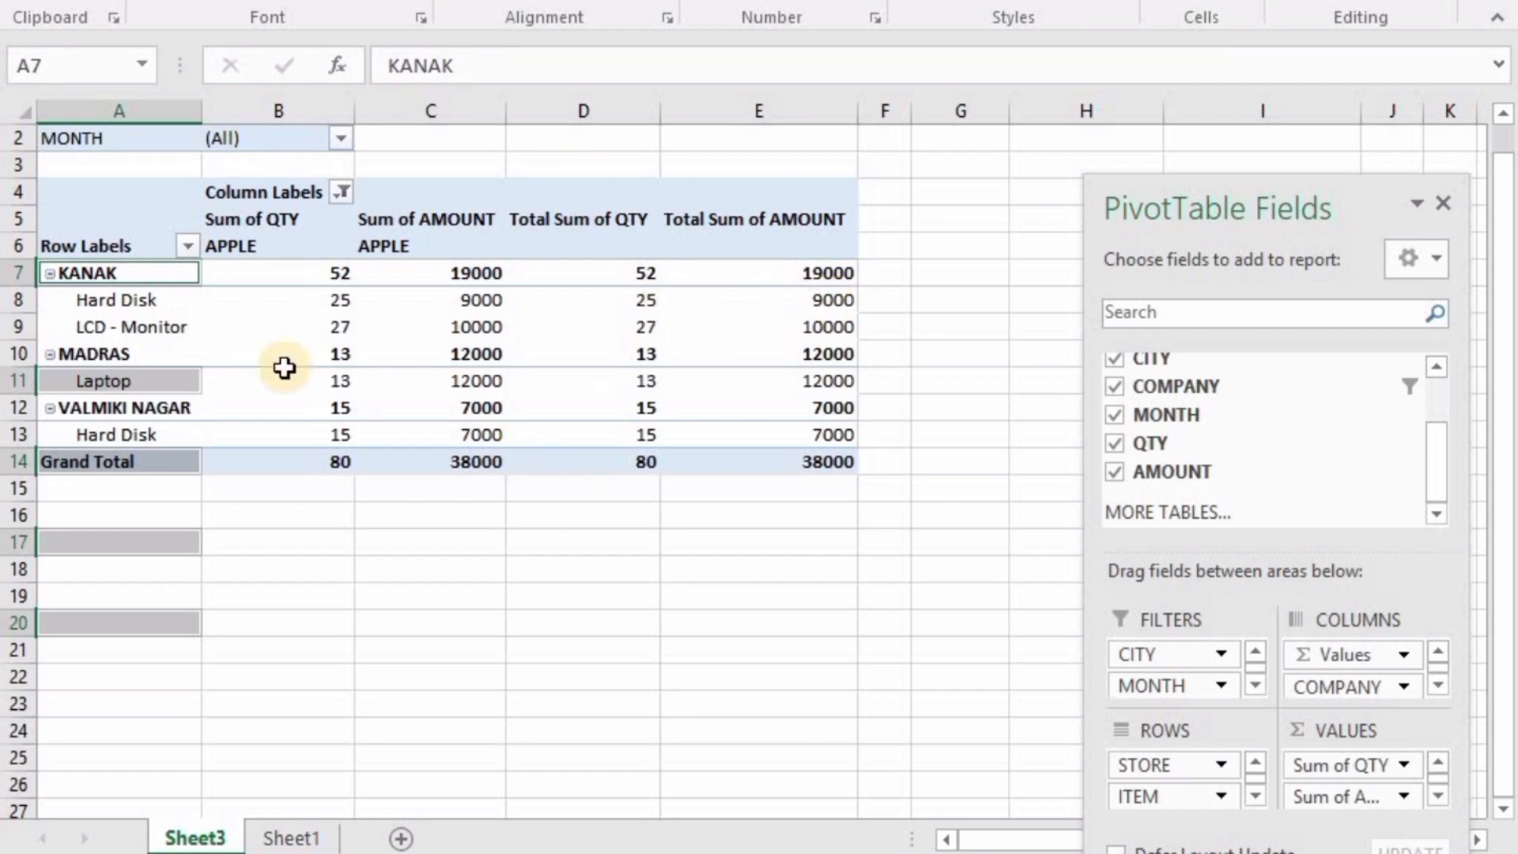
click(187, 242)
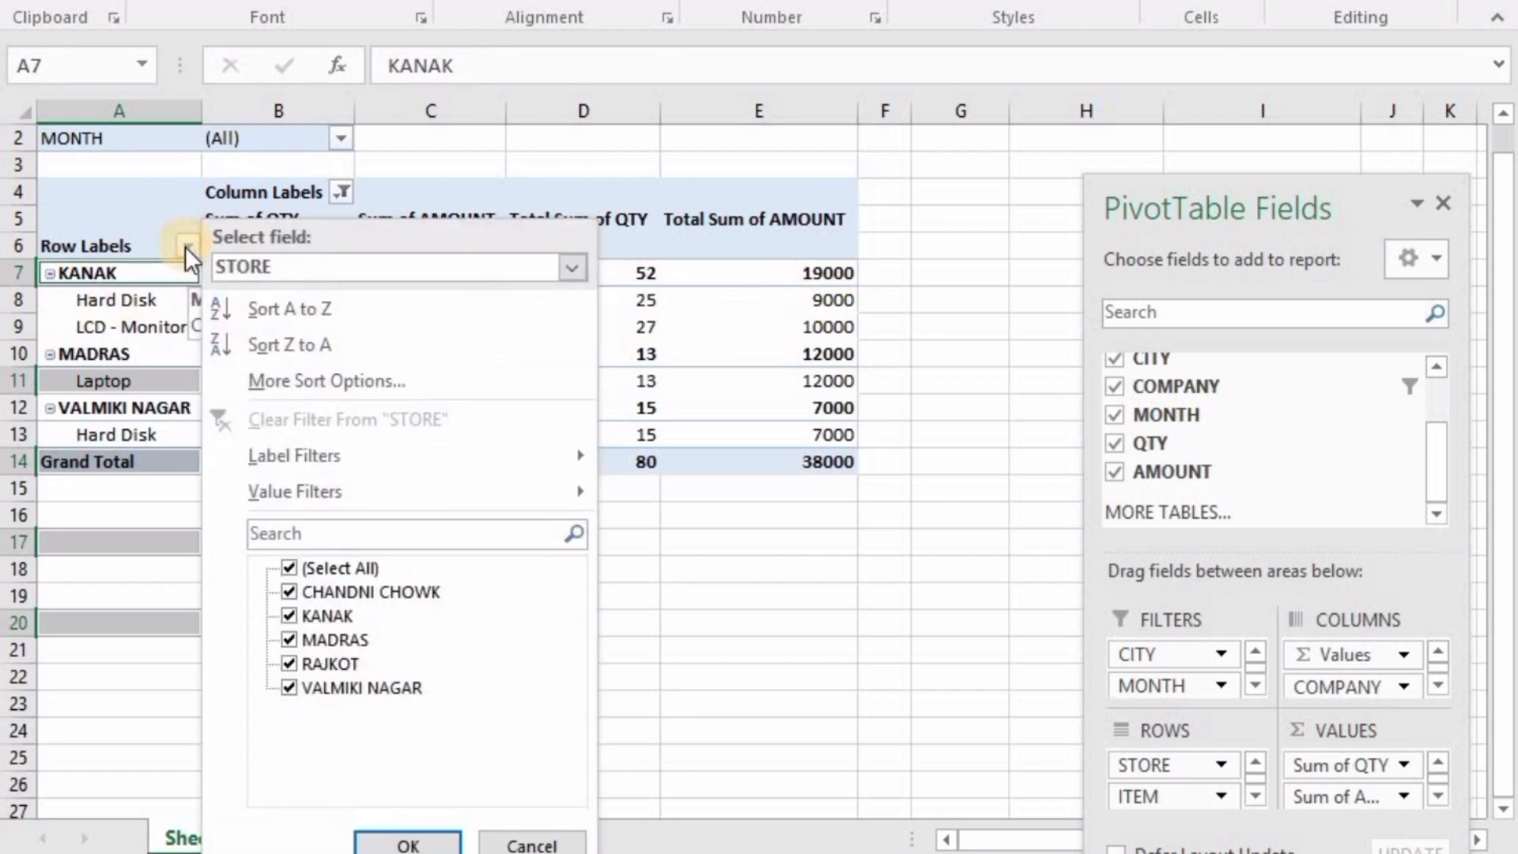
click(186, 246)
click(343, 193)
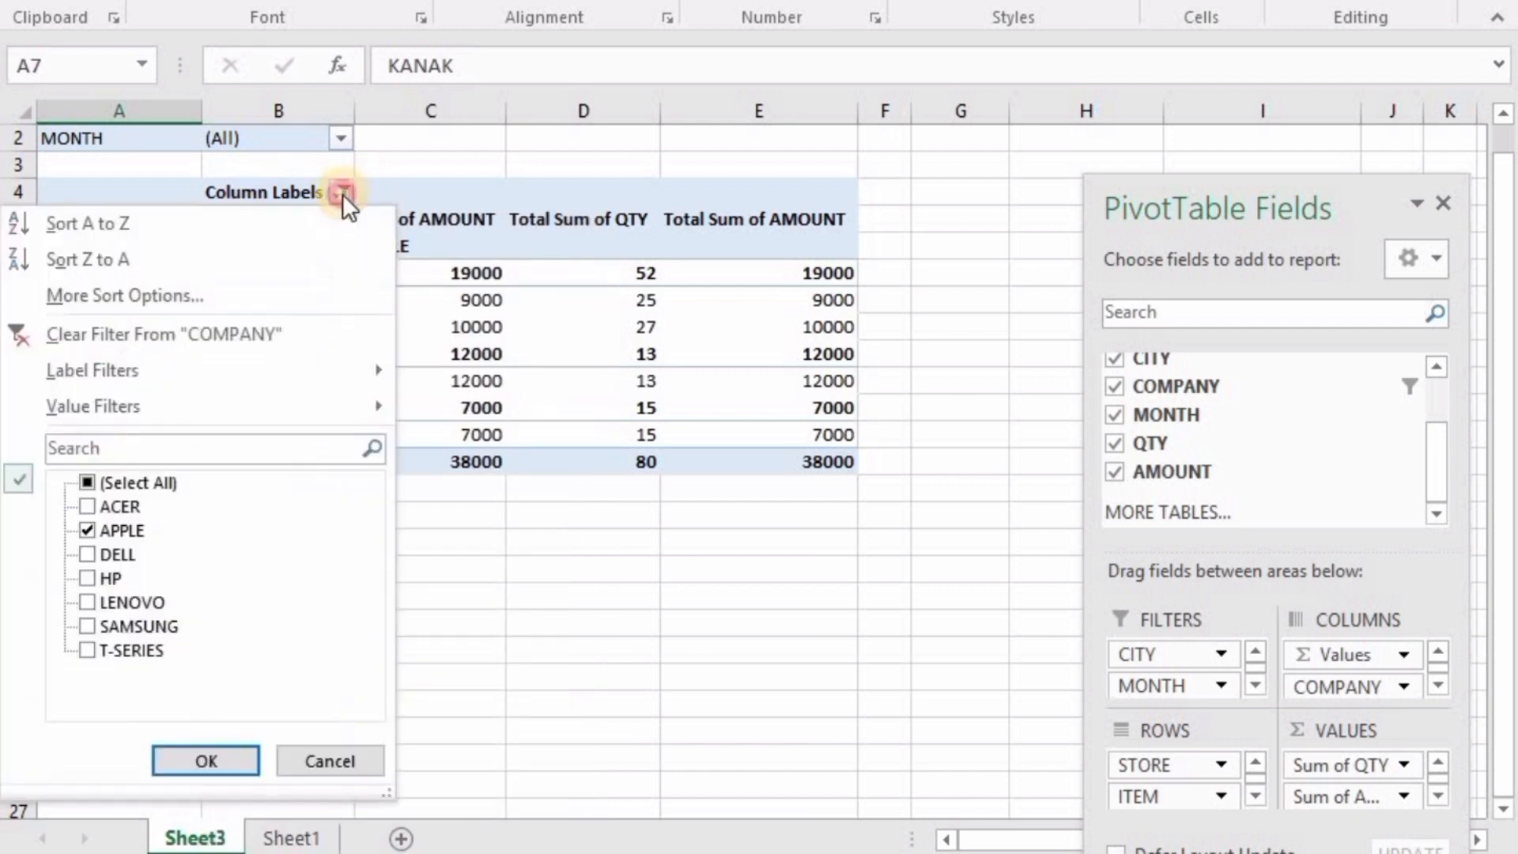
click(87, 482)
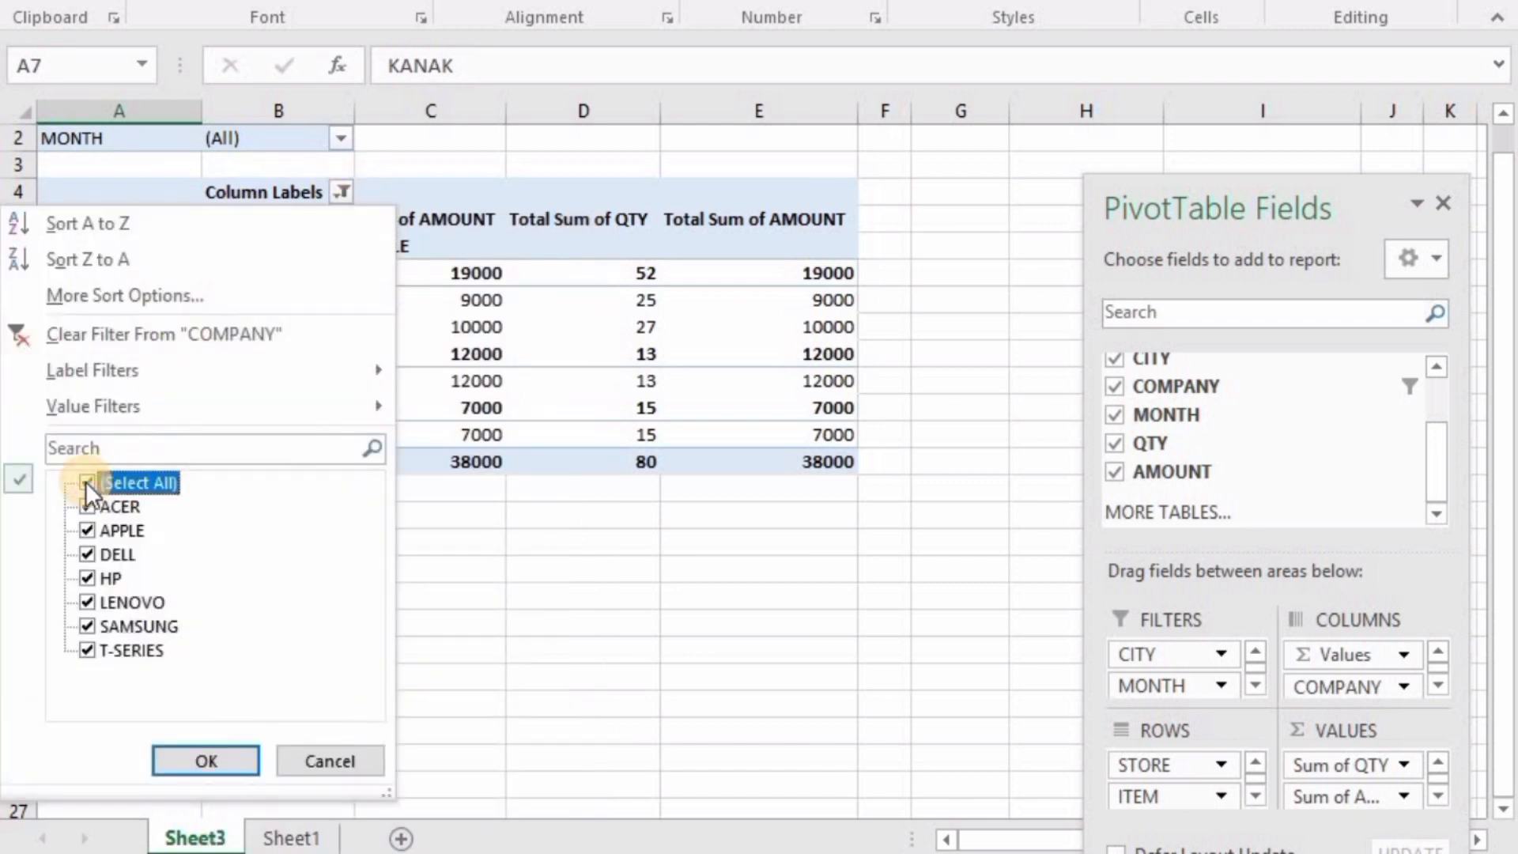
click(197, 760)
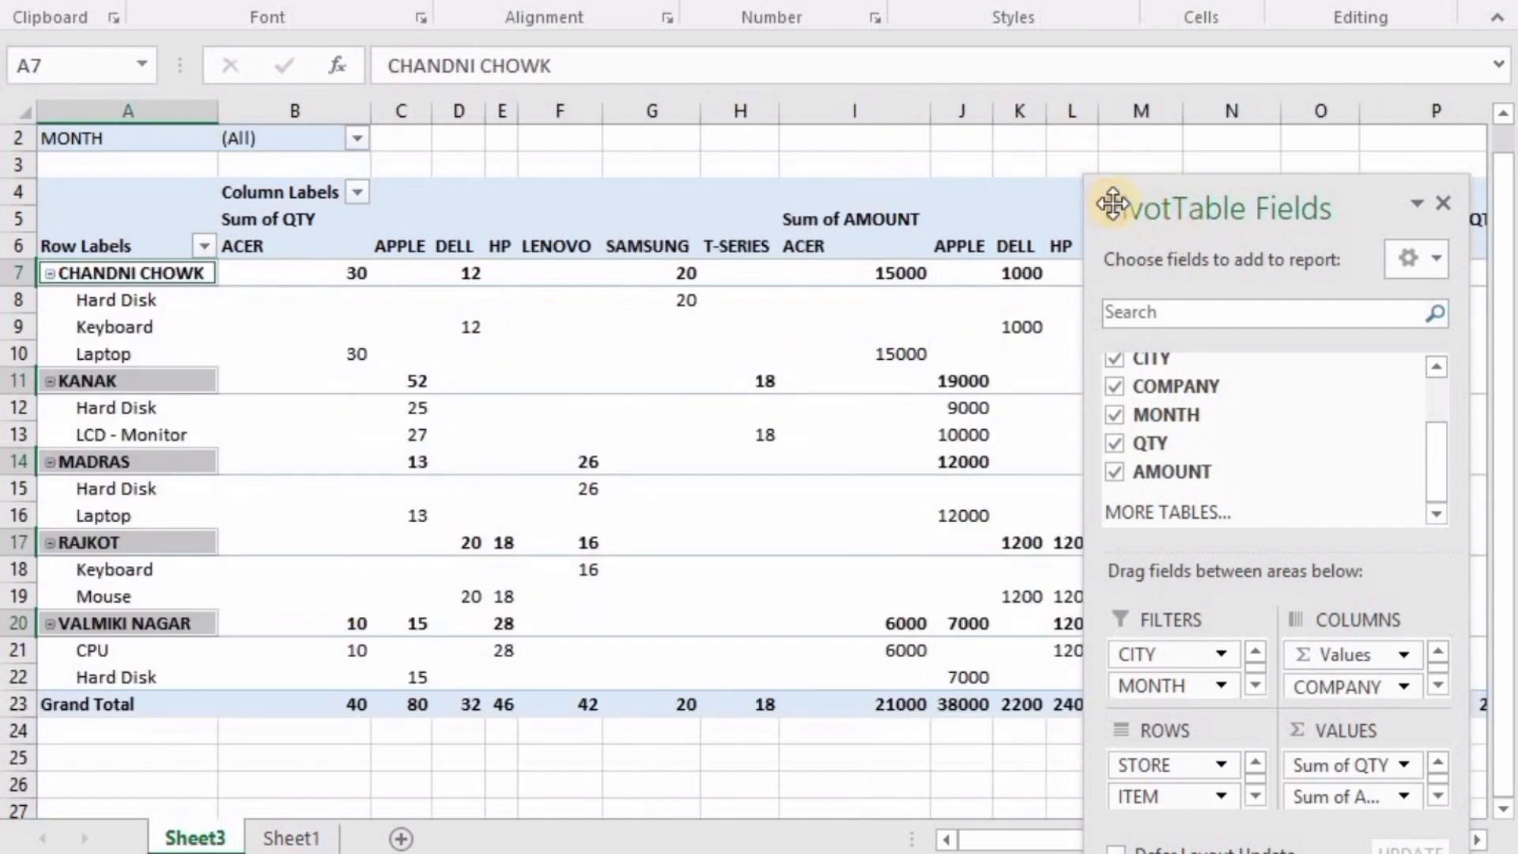
drag(1113, 204, 785, 101)
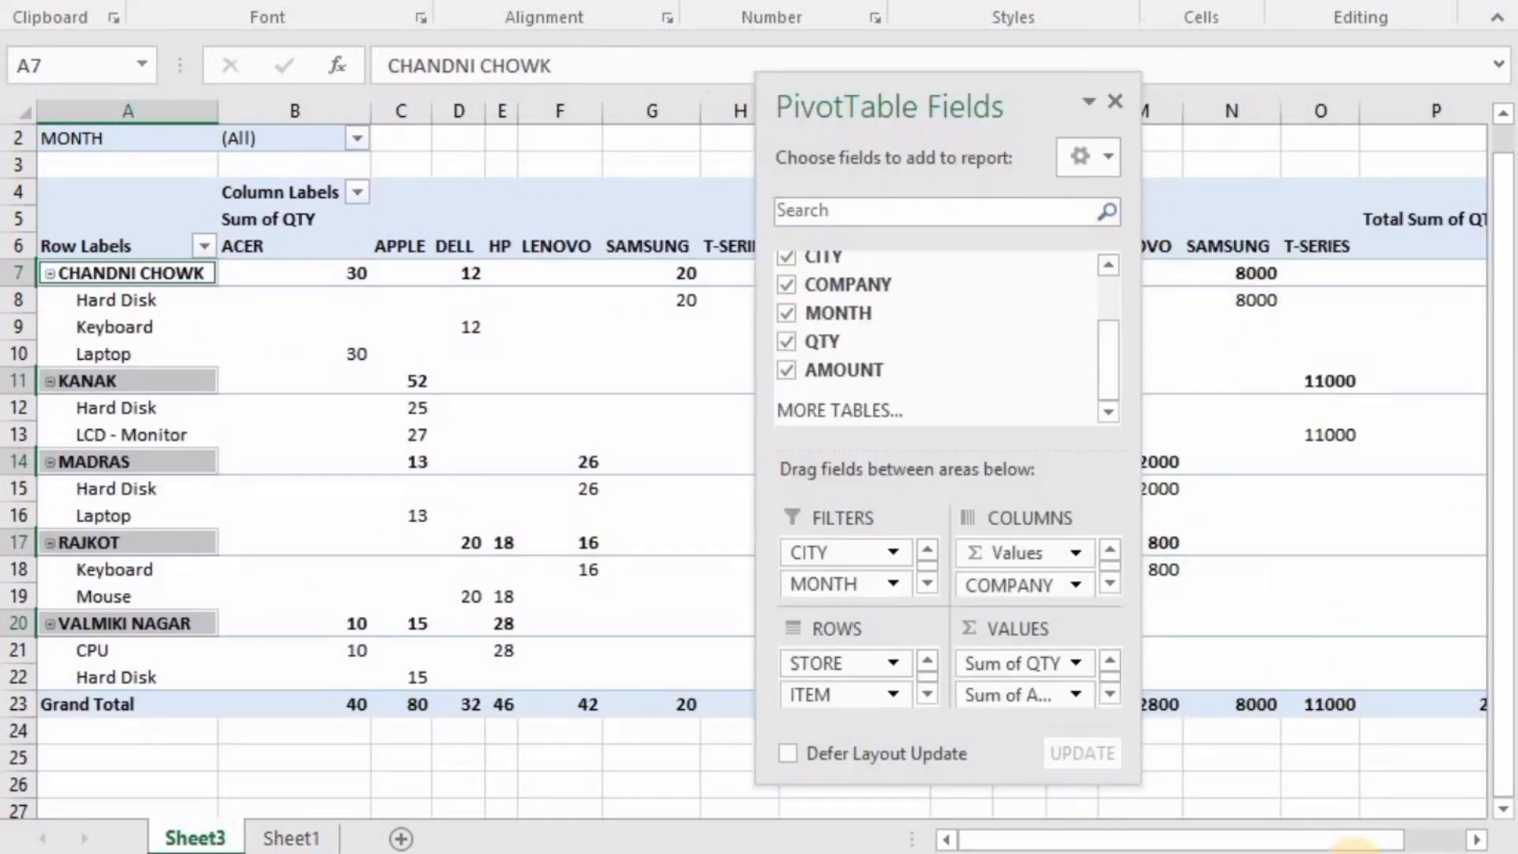
drag(1351, 839, 1454, 834)
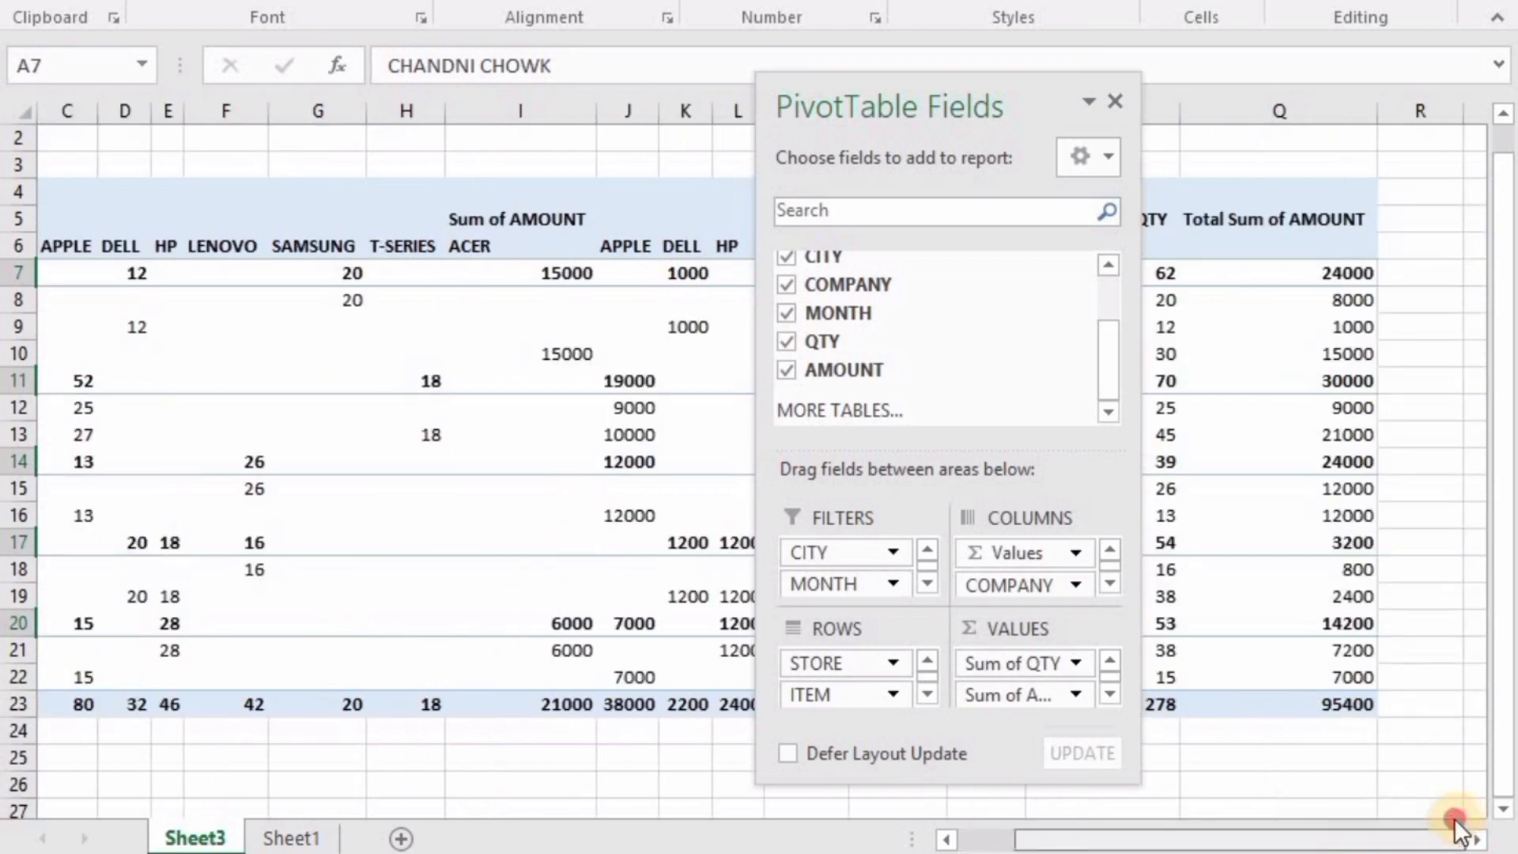
click(1429, 853)
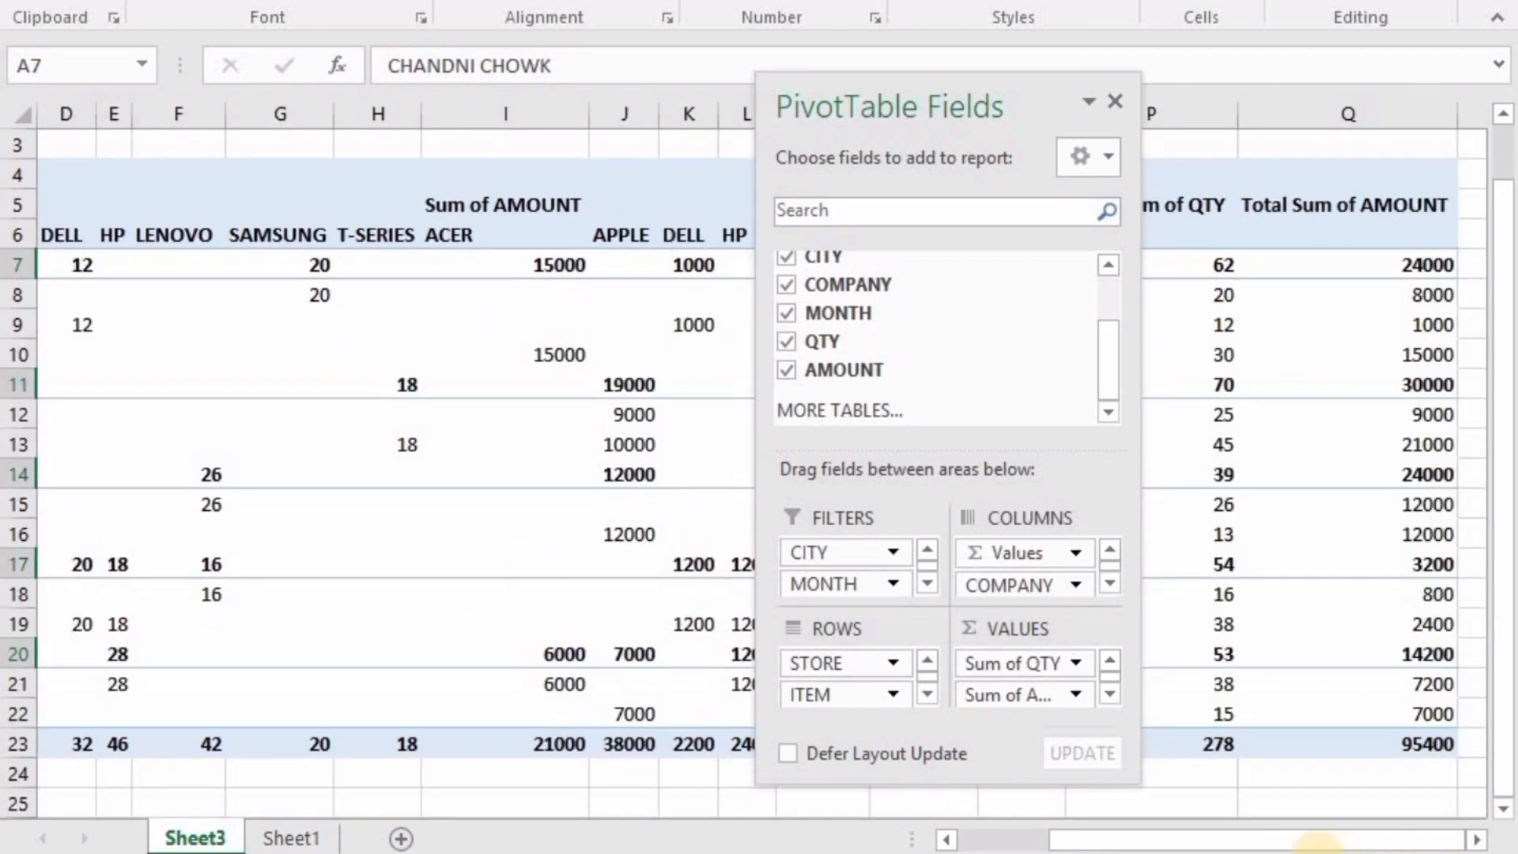
mouse_move(1317, 841)
mouse_down()
mouse_move(1152, 830)
mouse_move(1312, 832)
mouse_up()
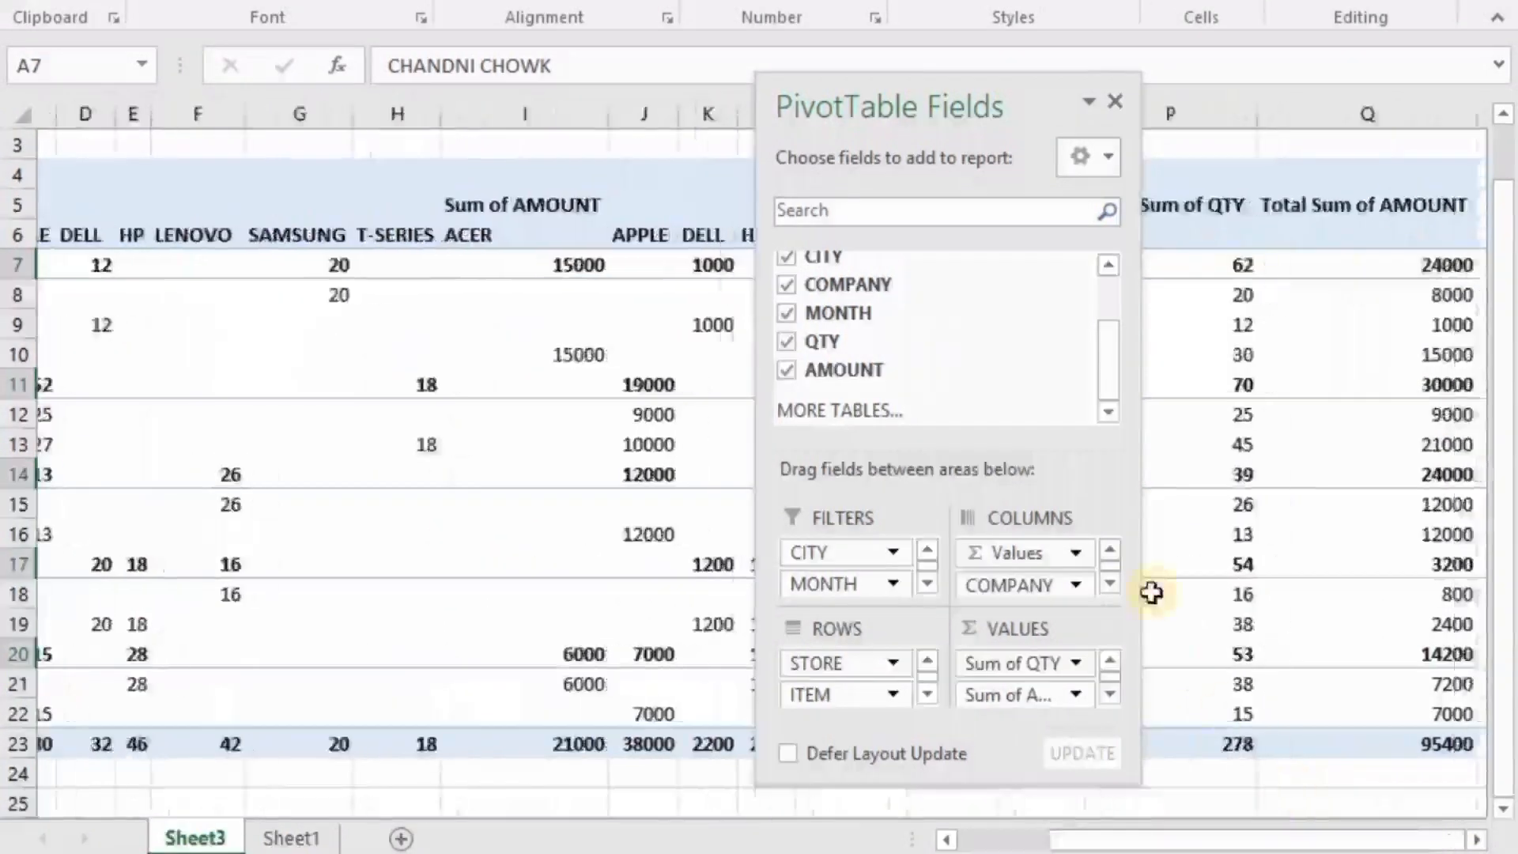
- Enable the classic PivotTable layout in the display options of the PivotTable
drag(891, 84, 395, 363)
click(601, 175)
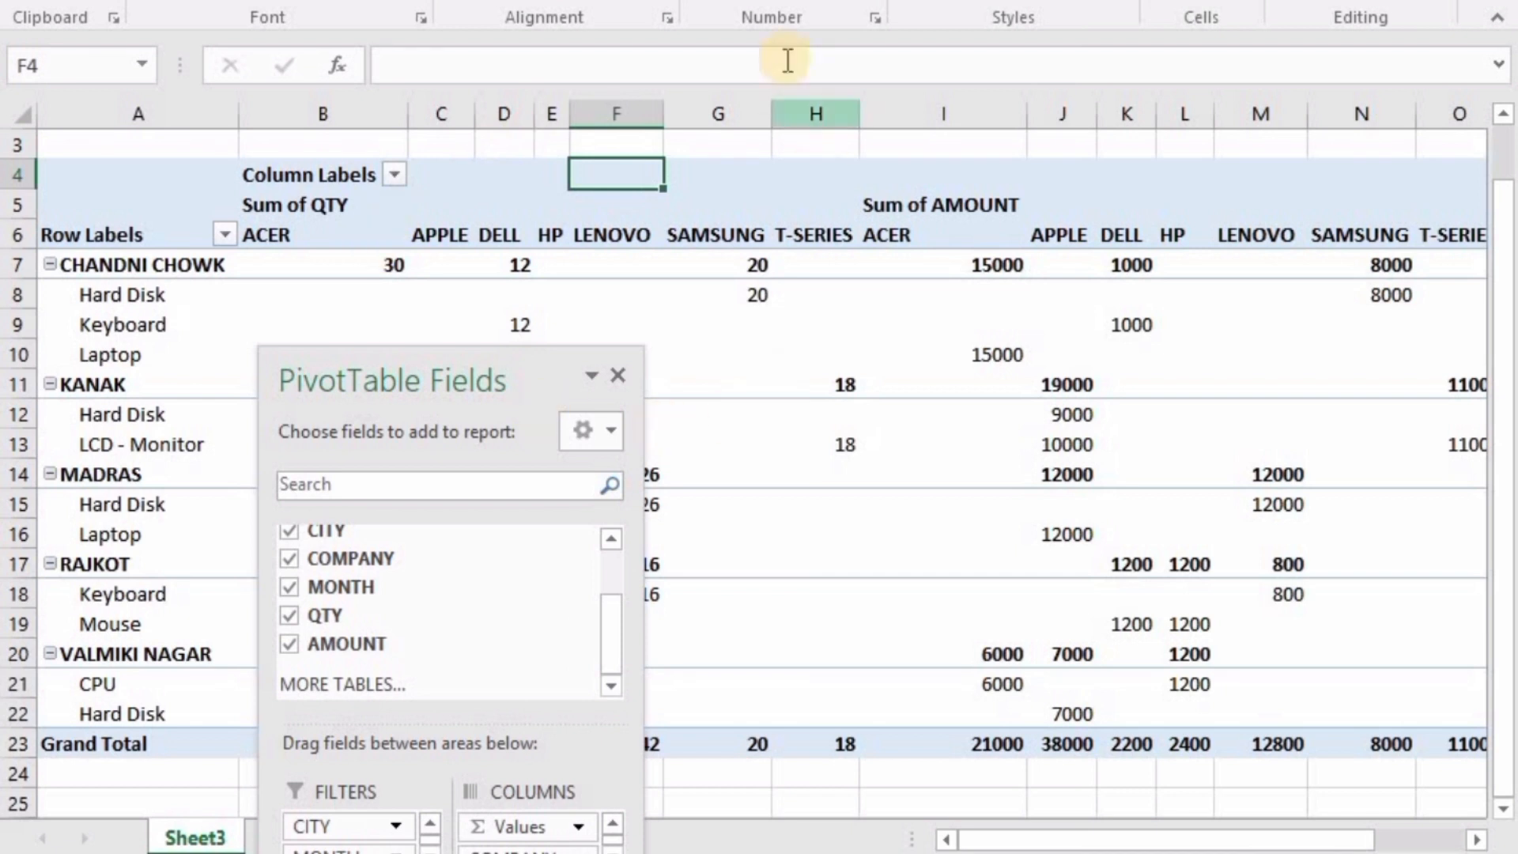
right_click(587, 176)
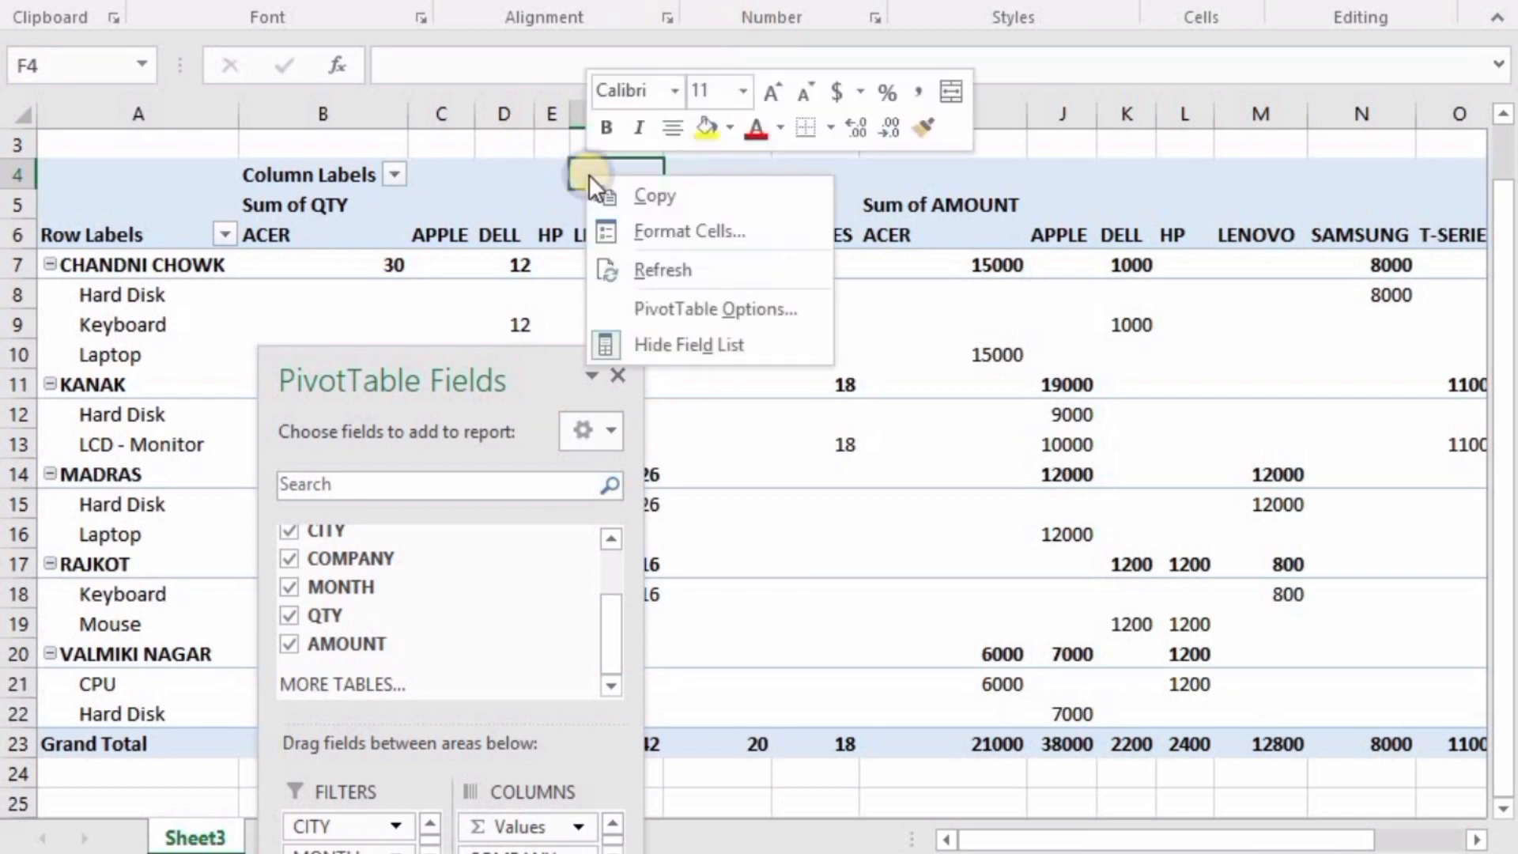
click(656, 309)
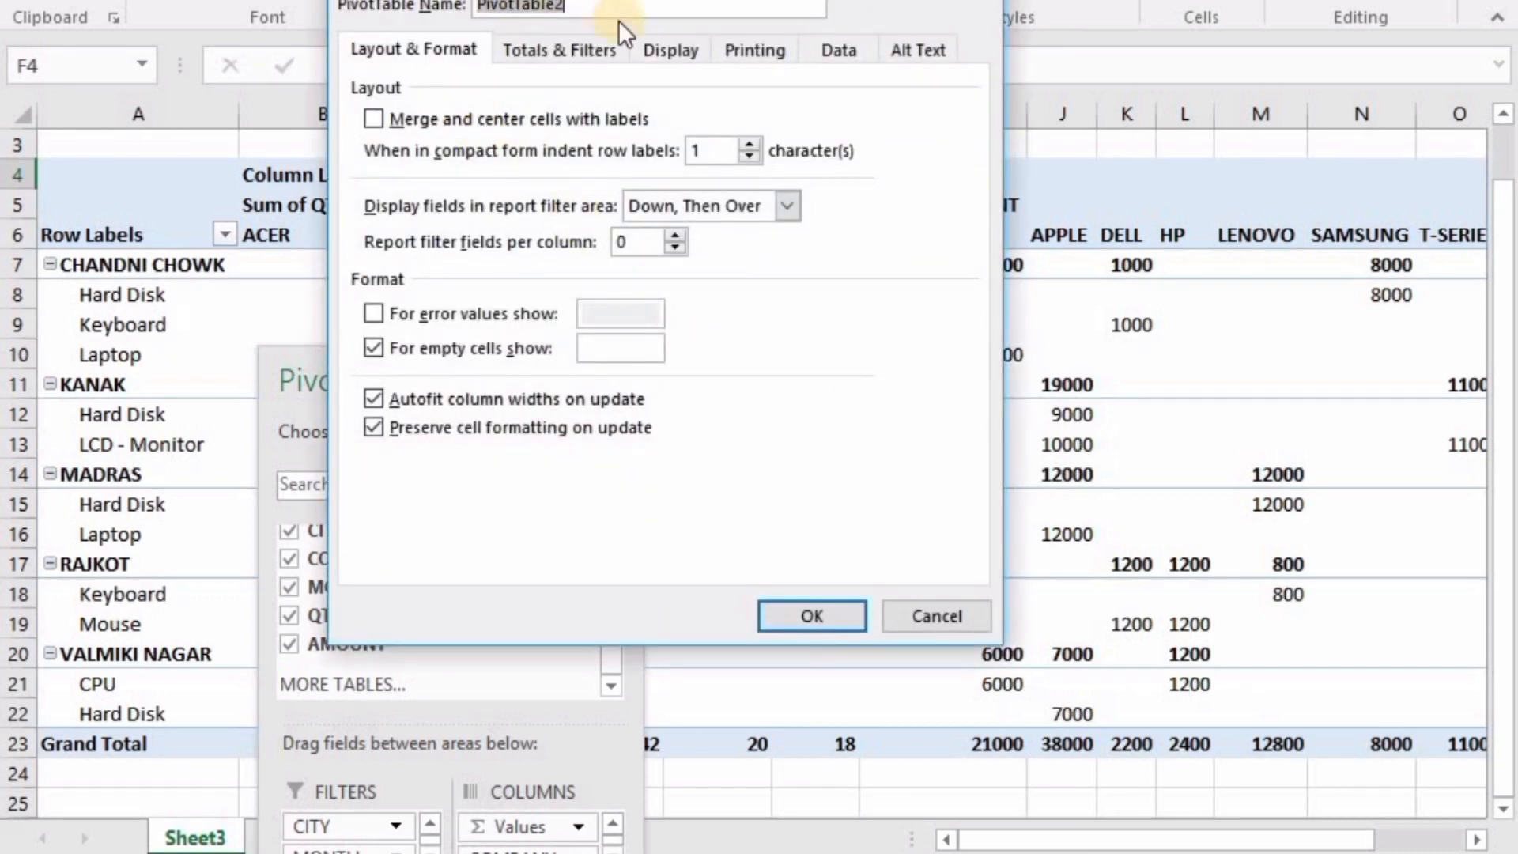
click(652, 50)
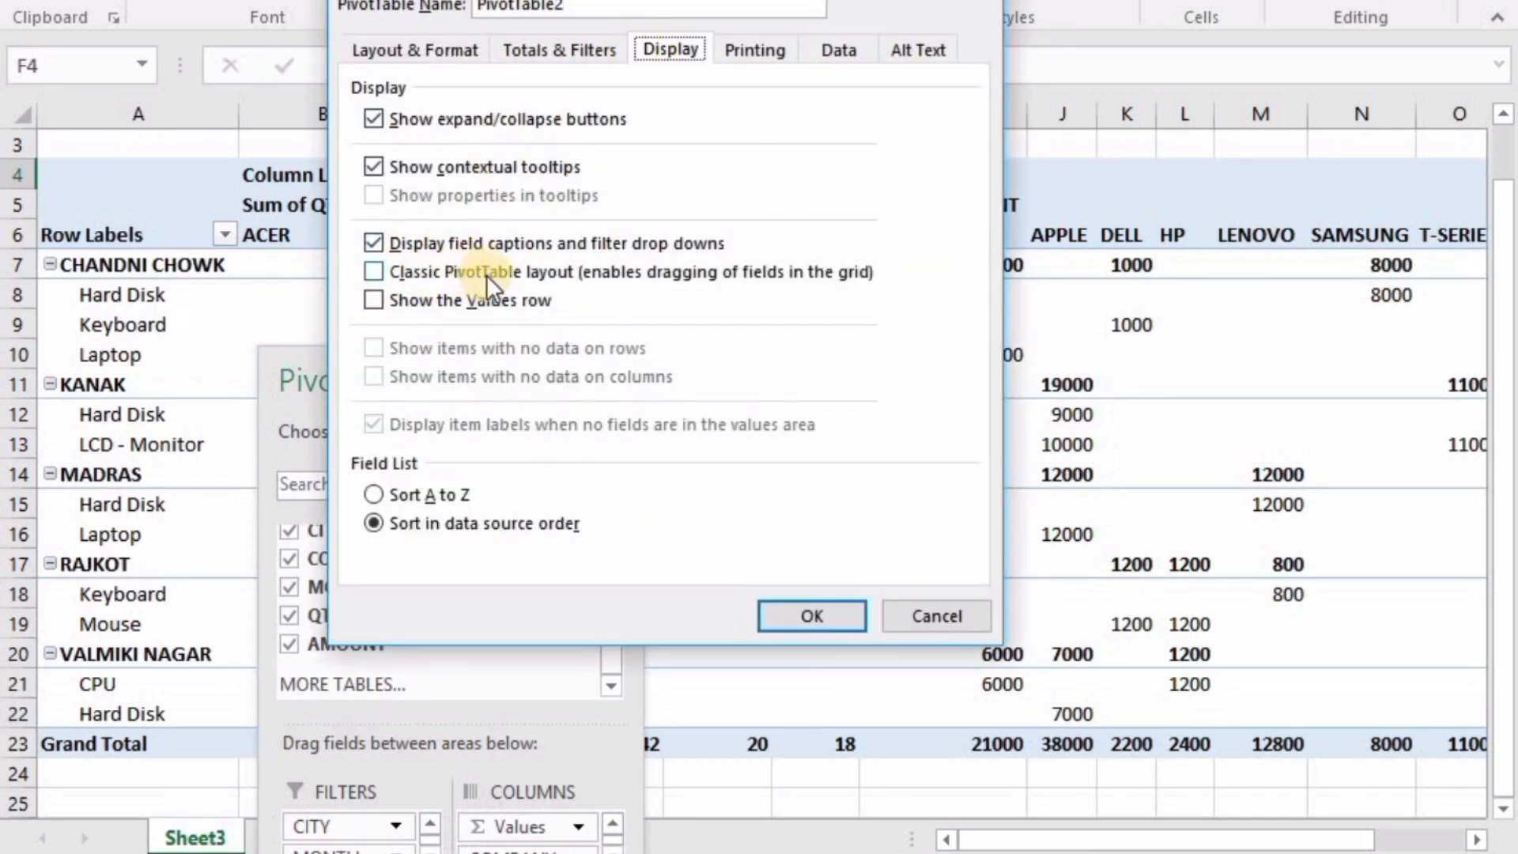
click(377, 273)
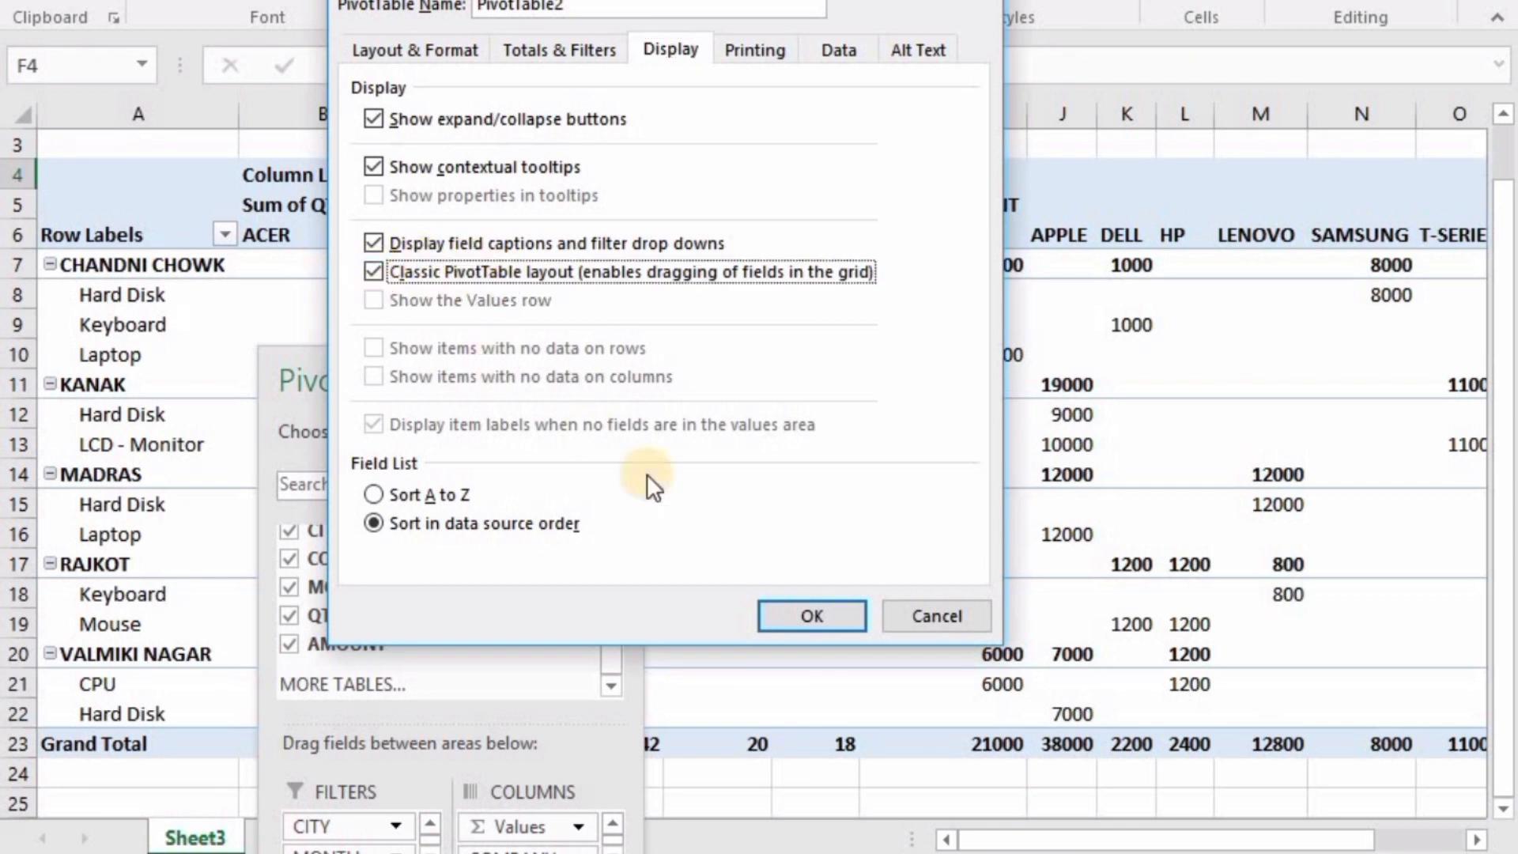
click(774, 613)
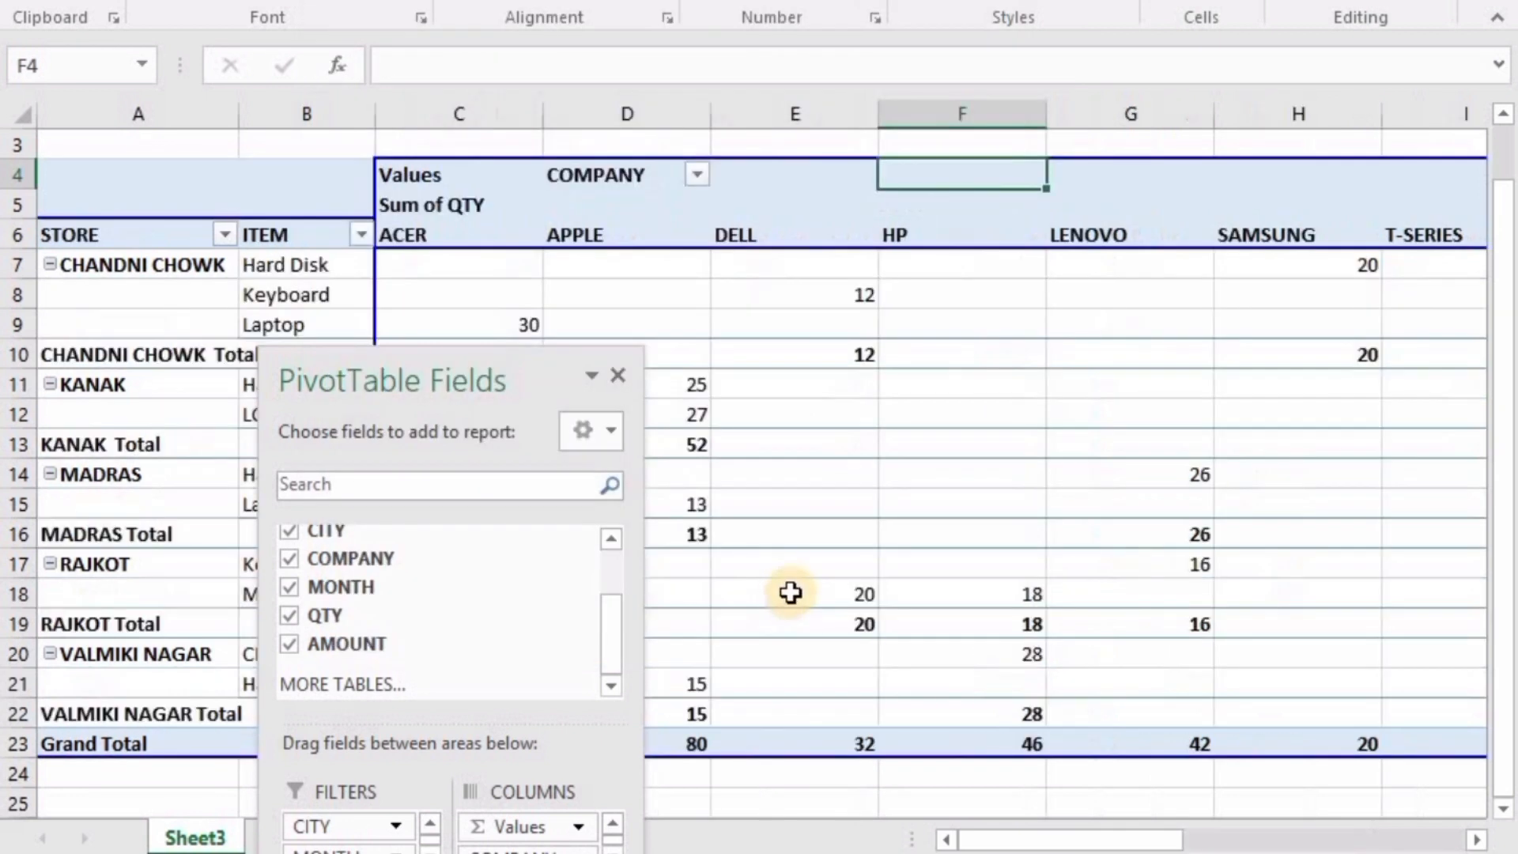
- Examine the PivotTable across to its total columns and move the PivotTable Fields pane to show all four field areas
drag(501, 356, 529, 326)
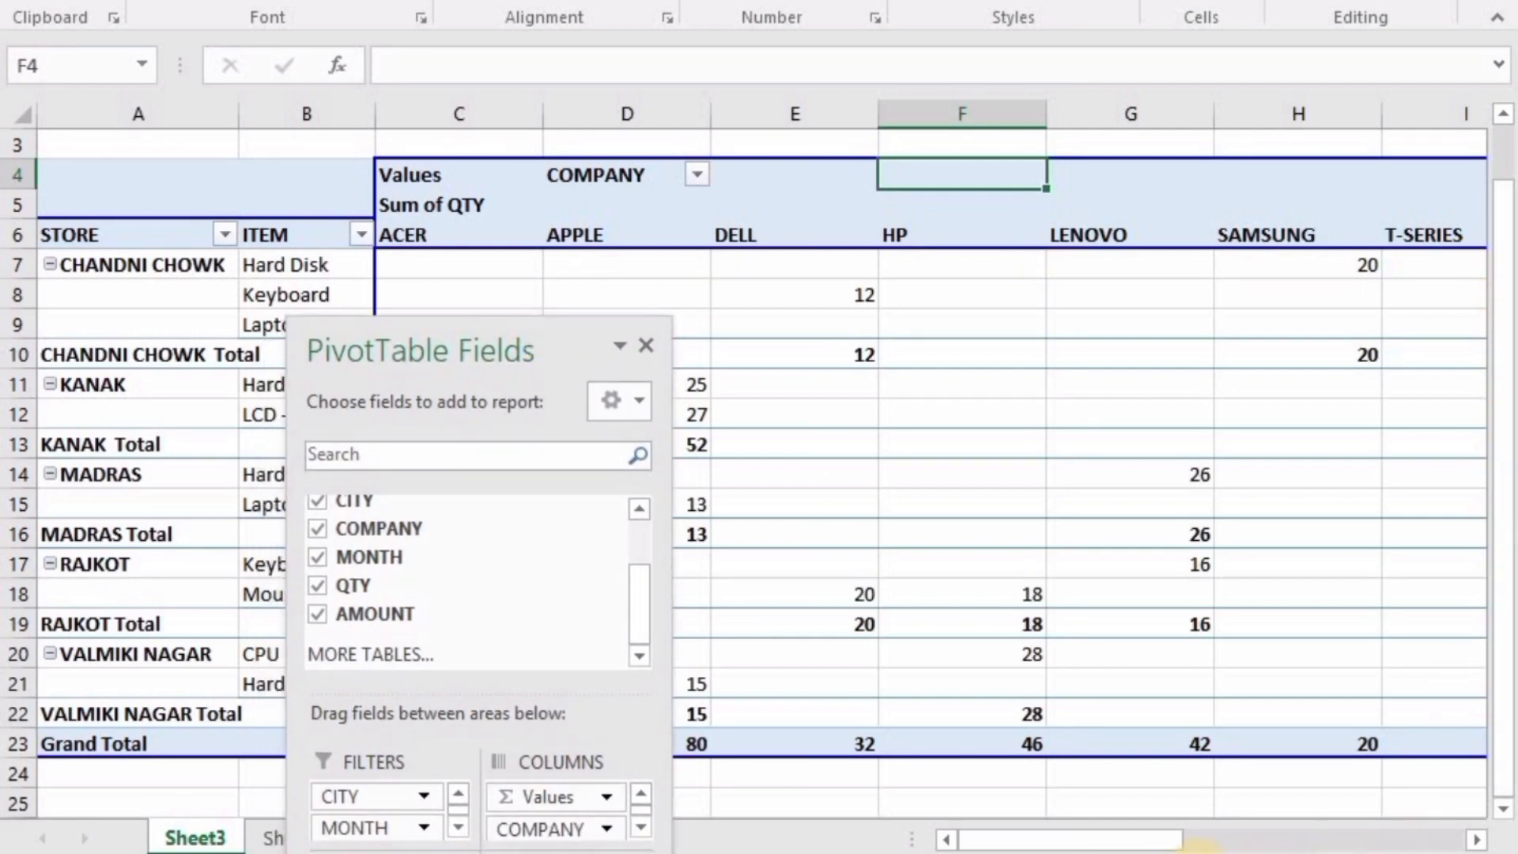
drag(1162, 840, 1461, 842)
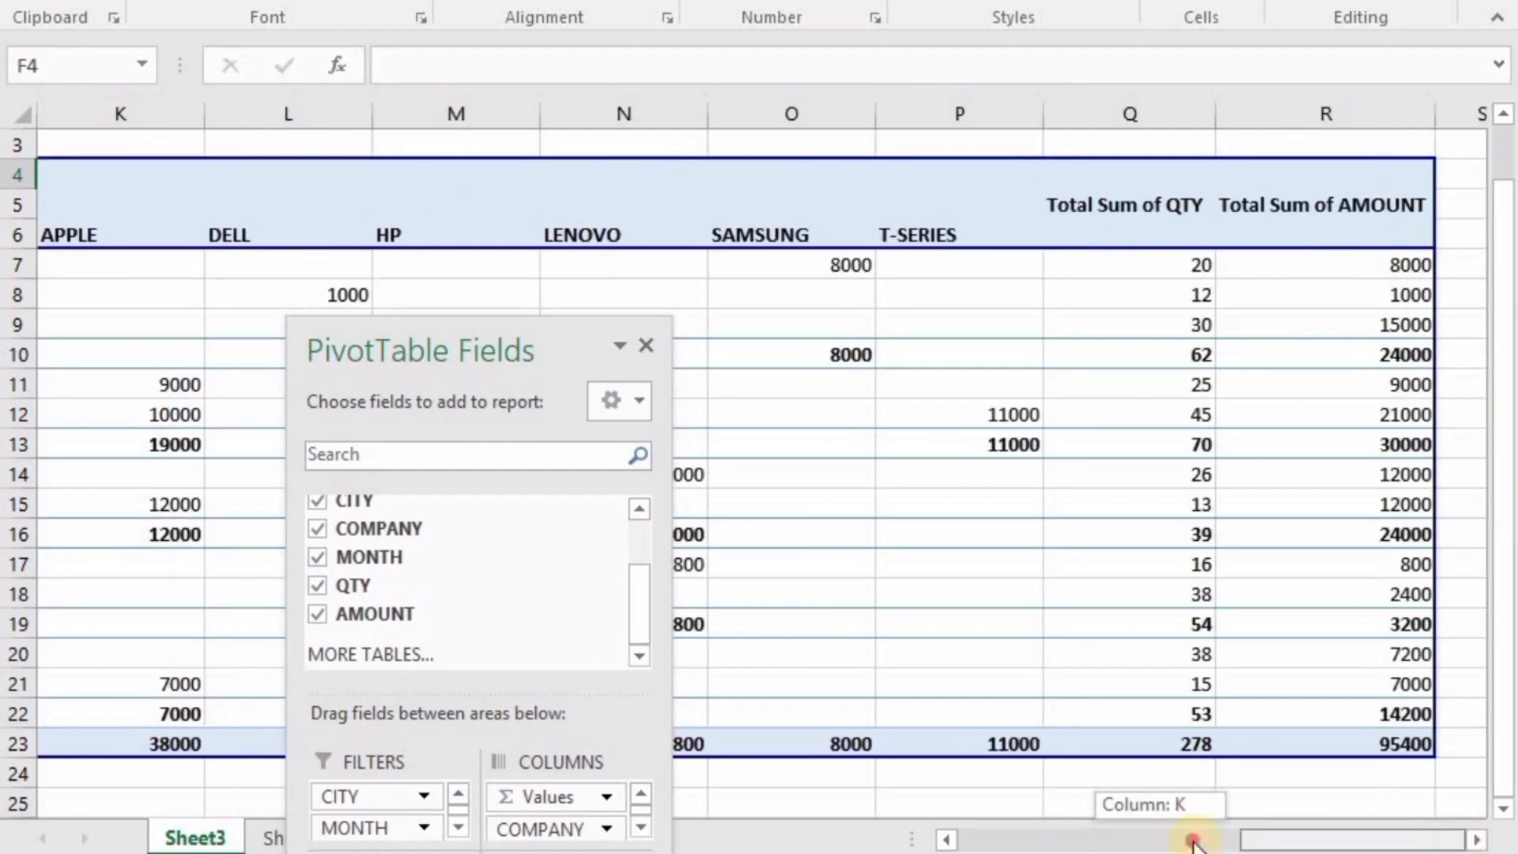
drag(1194, 842, 962, 830)
click(888, 532)
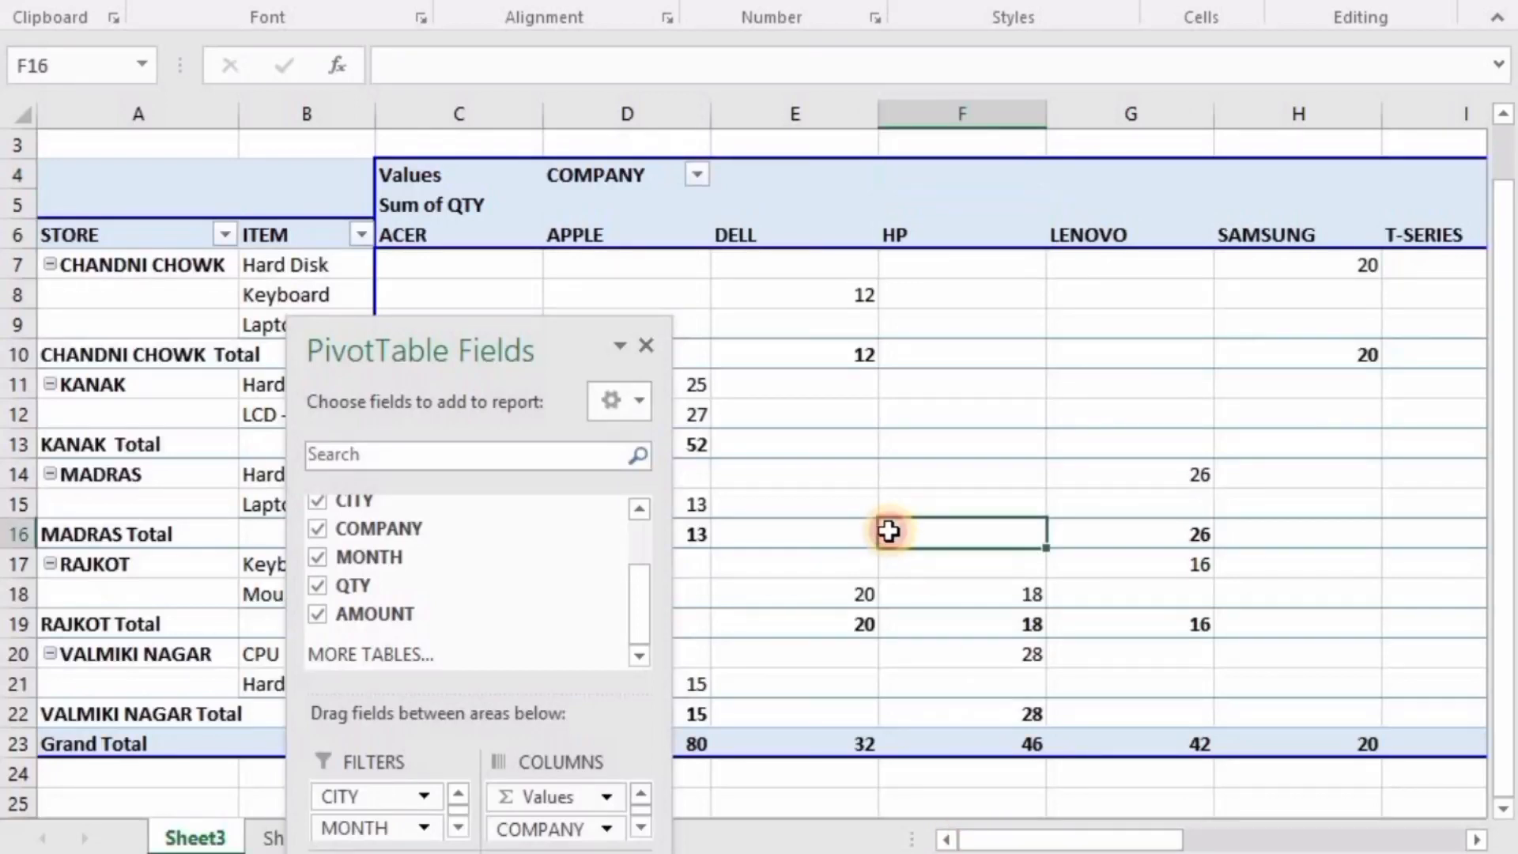
drag(437, 341, 292, 79)
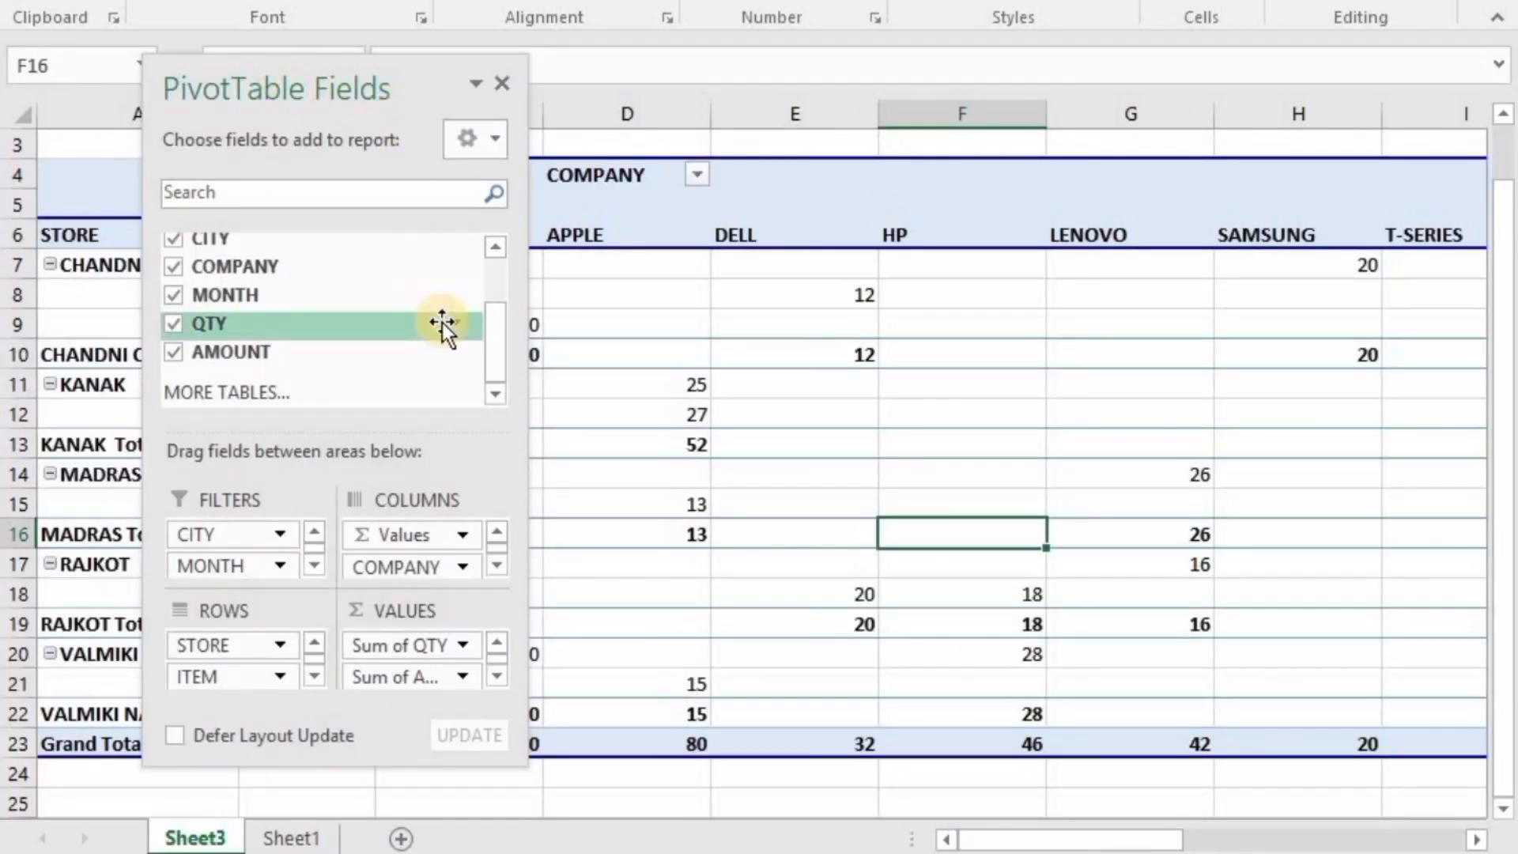